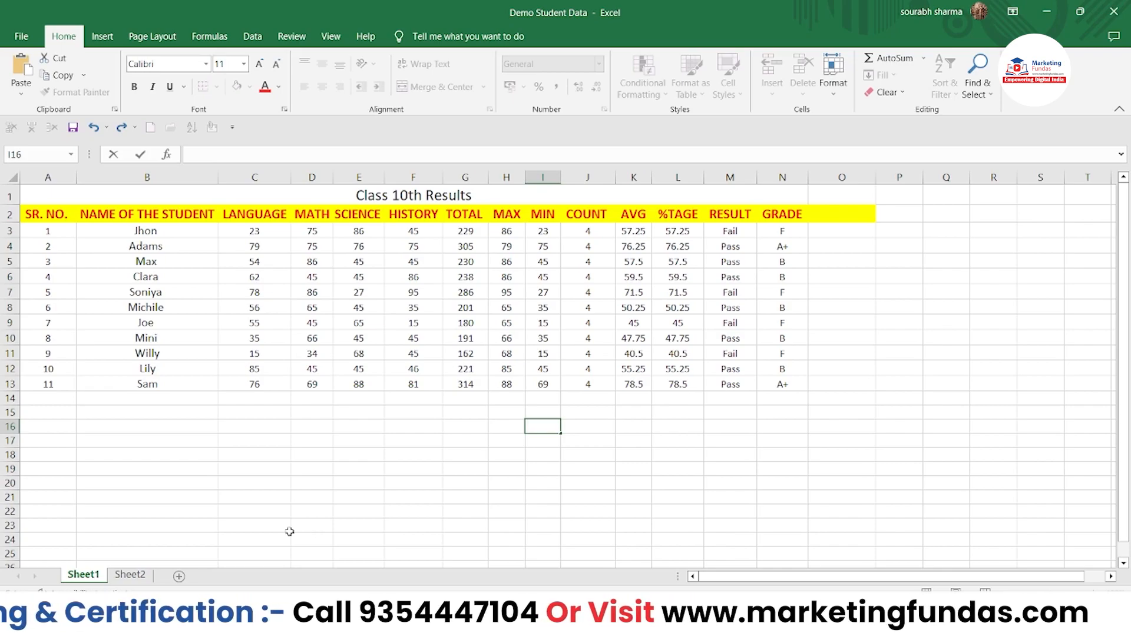
Step: Put the empty cell B24 under the results table into edit mode with F2
left_click(214, 541)
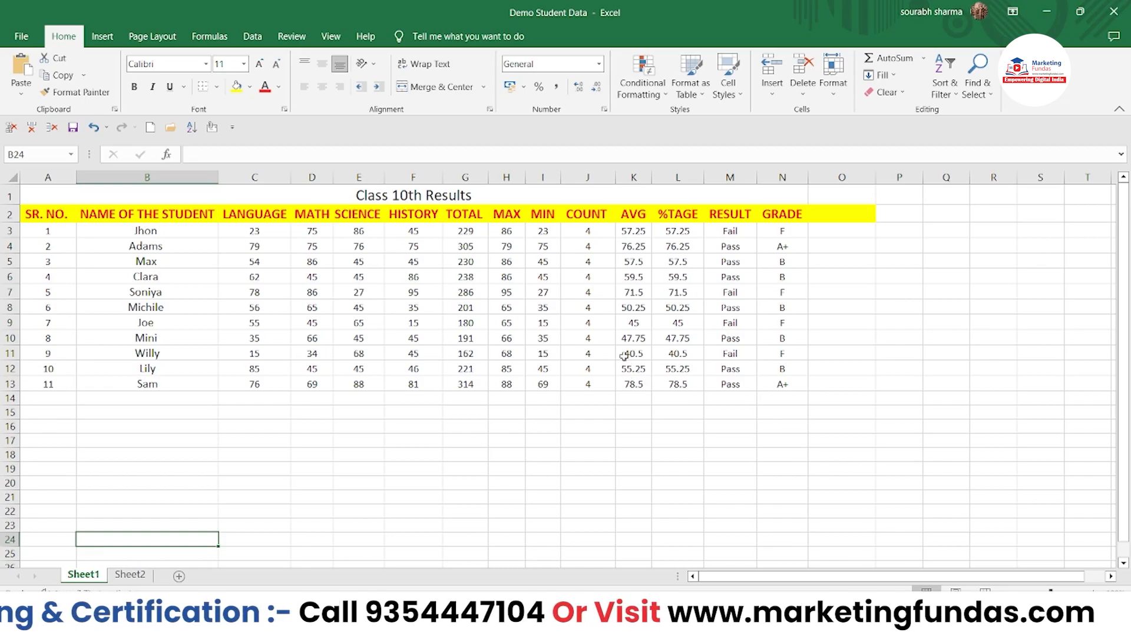
key("F2")
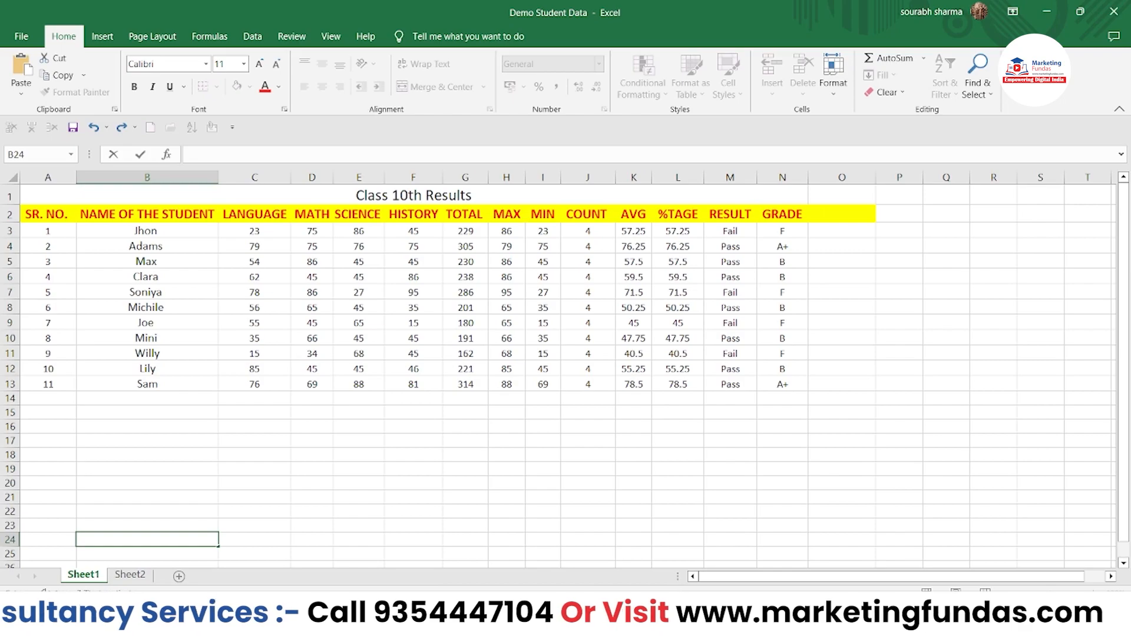
right_click(690, 594)
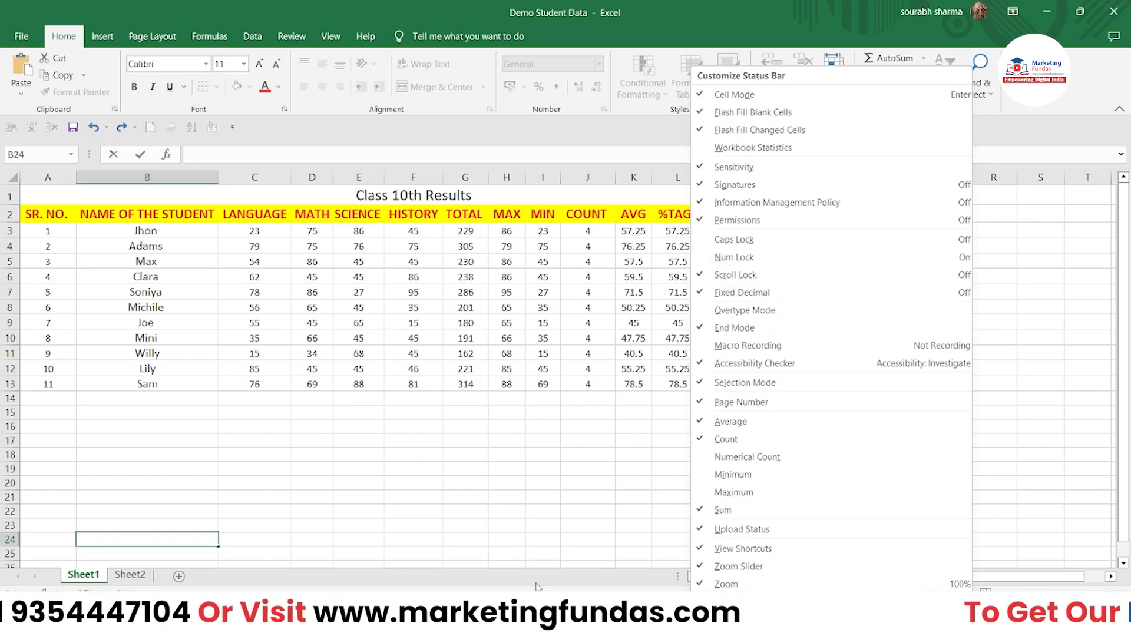
key("Escape")
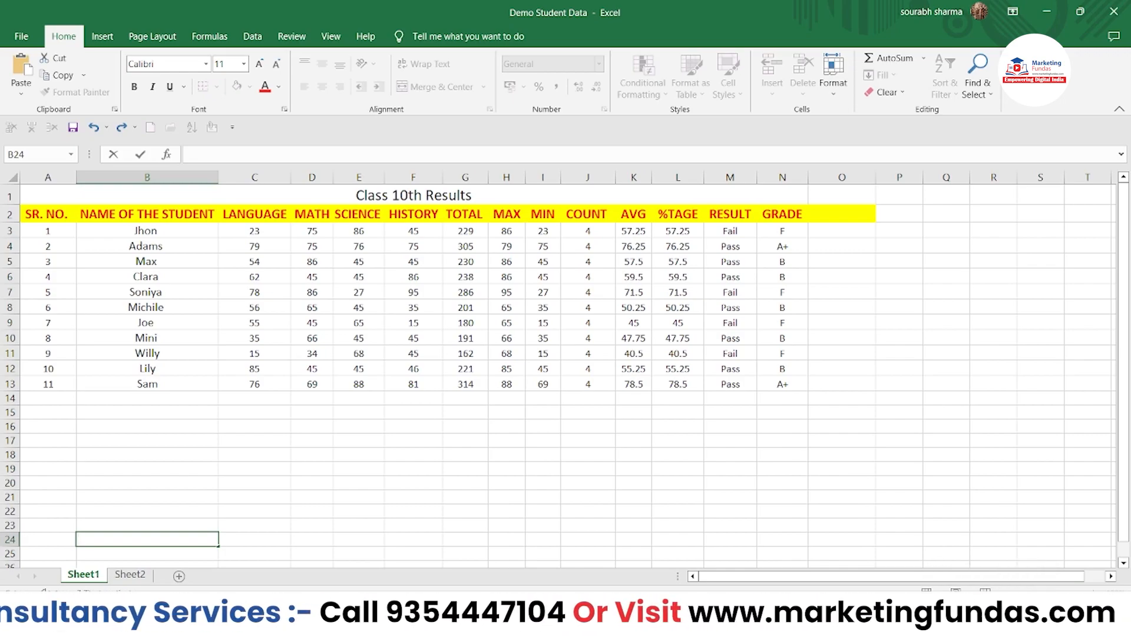
left_click(1040, 591)
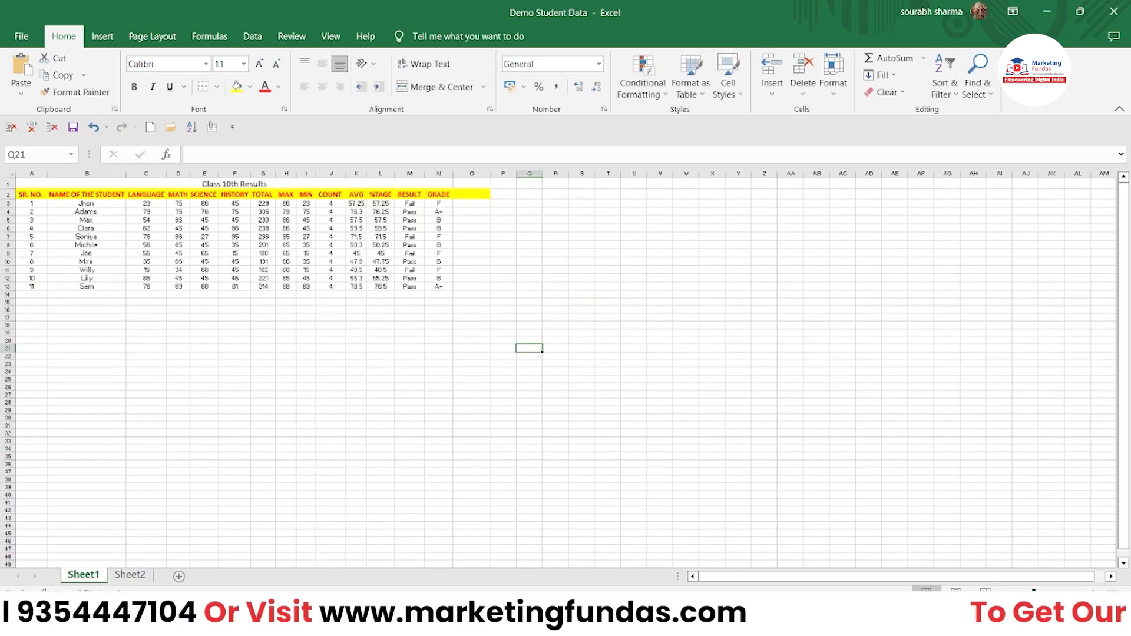
left_click(1050, 591)
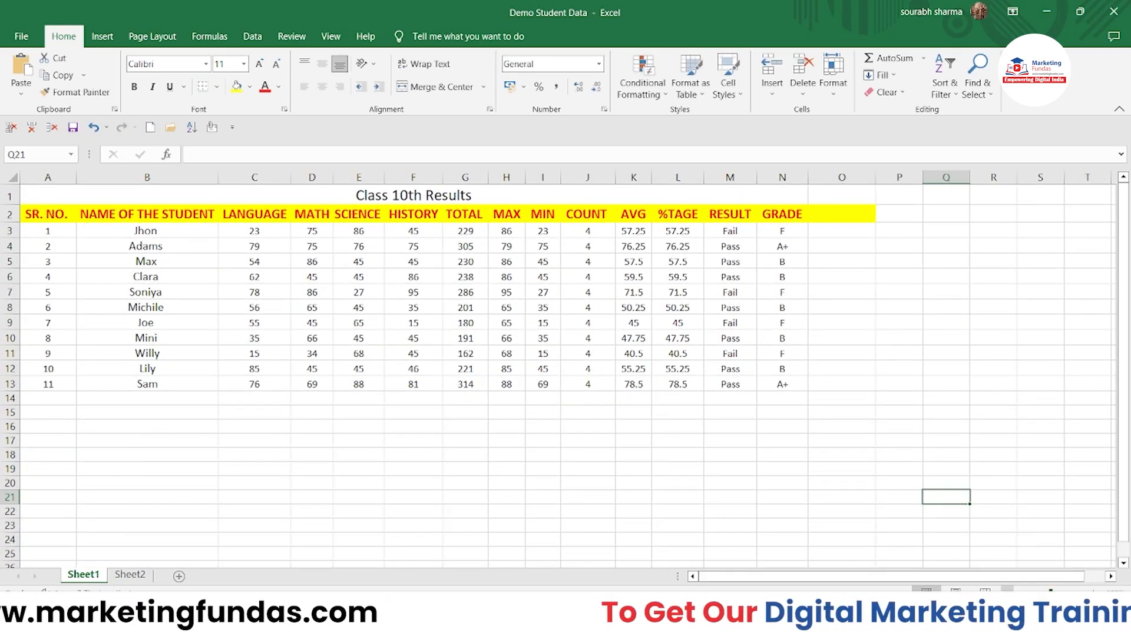
left_click(1115, 591)
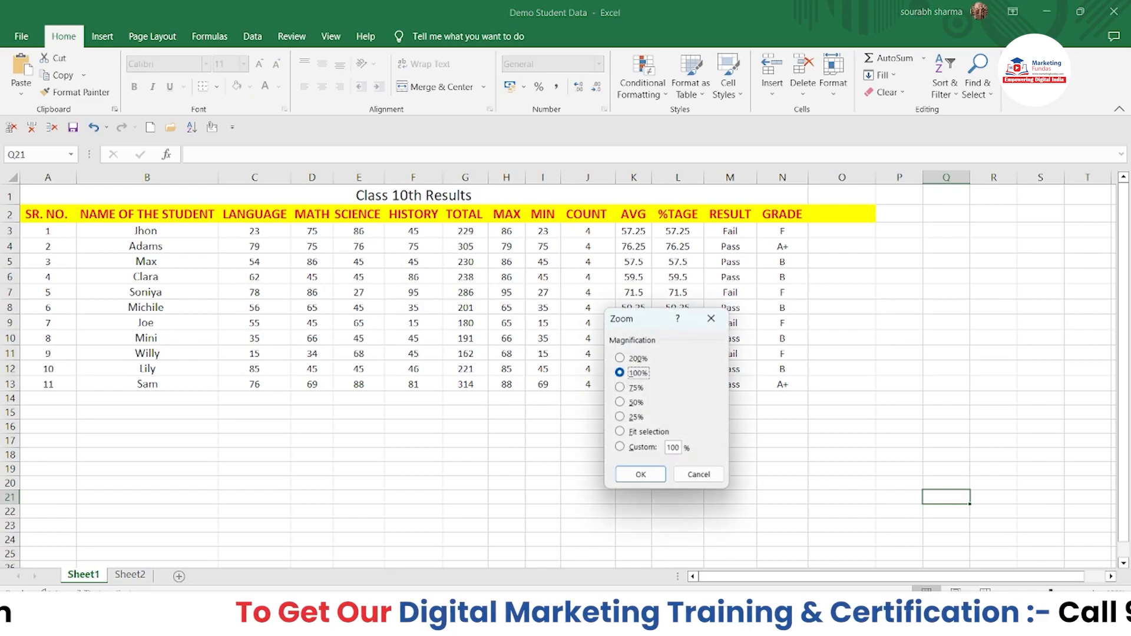
left_click_drag(653, 320, 660, 318)
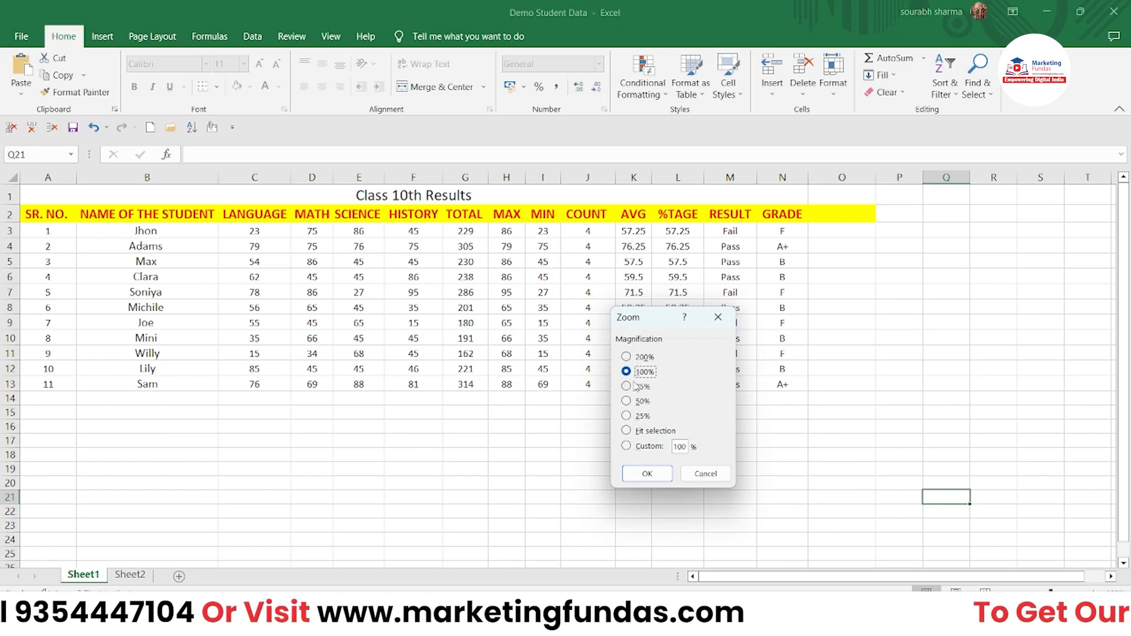
left_click(706, 474)
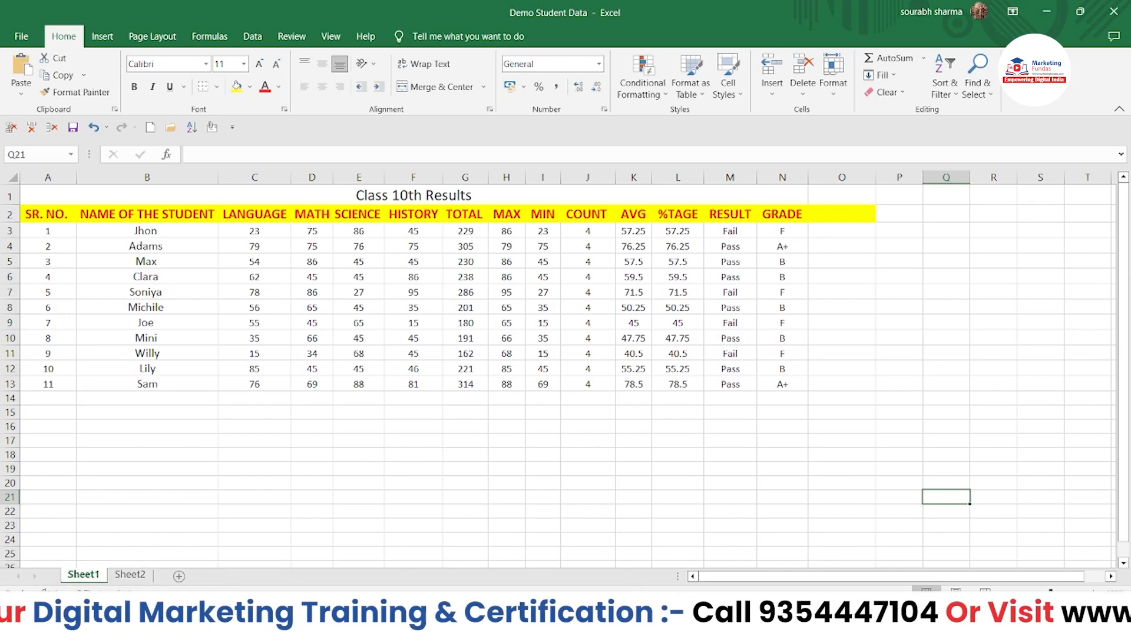
right_click(641, 590)
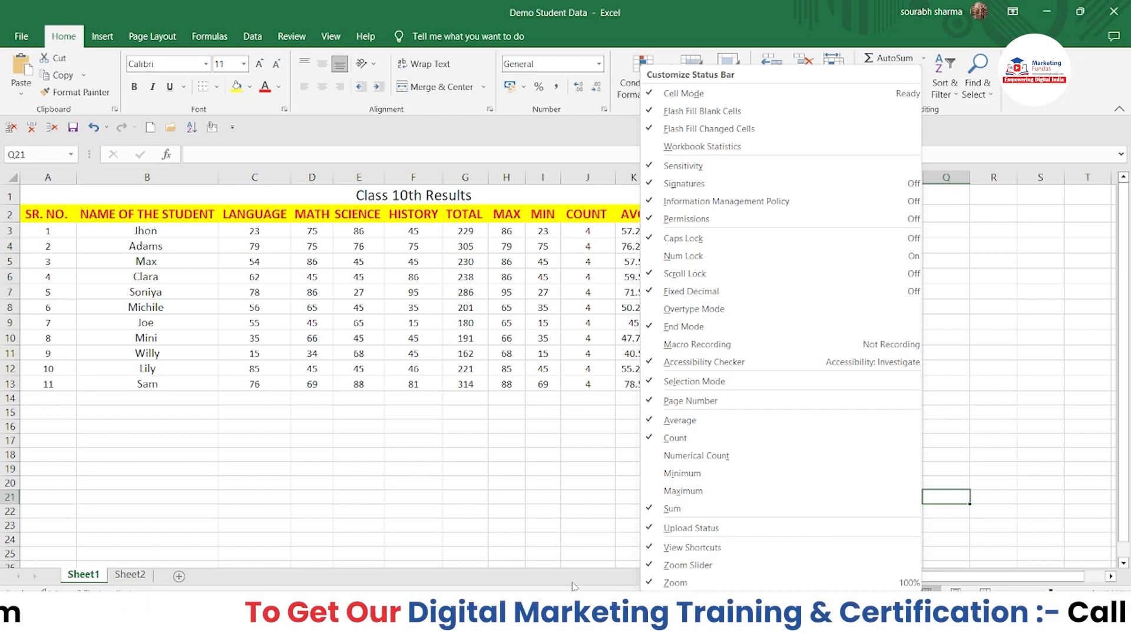
left_click(496, 469)
left_click(630, 325)
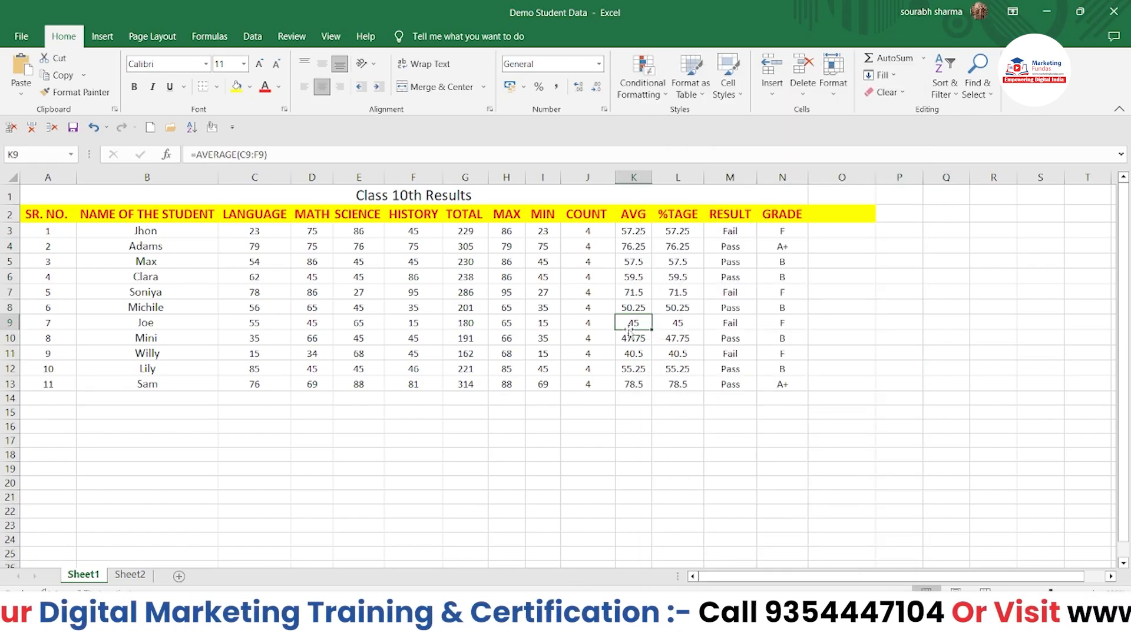
left_click_drag(64, 230, 701, 388)
left_click(297, 439)
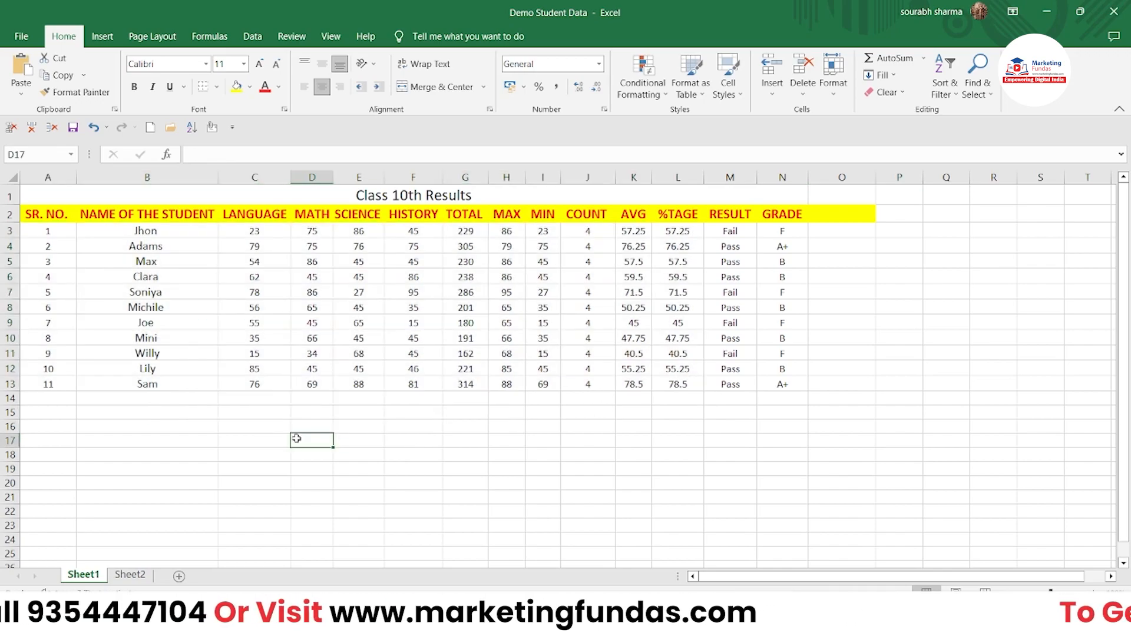
Step: After a trial selection of A3:N13, select the MIN values I3:I13 to read status-bar statistics
left_click_drag(50, 233, 776, 382)
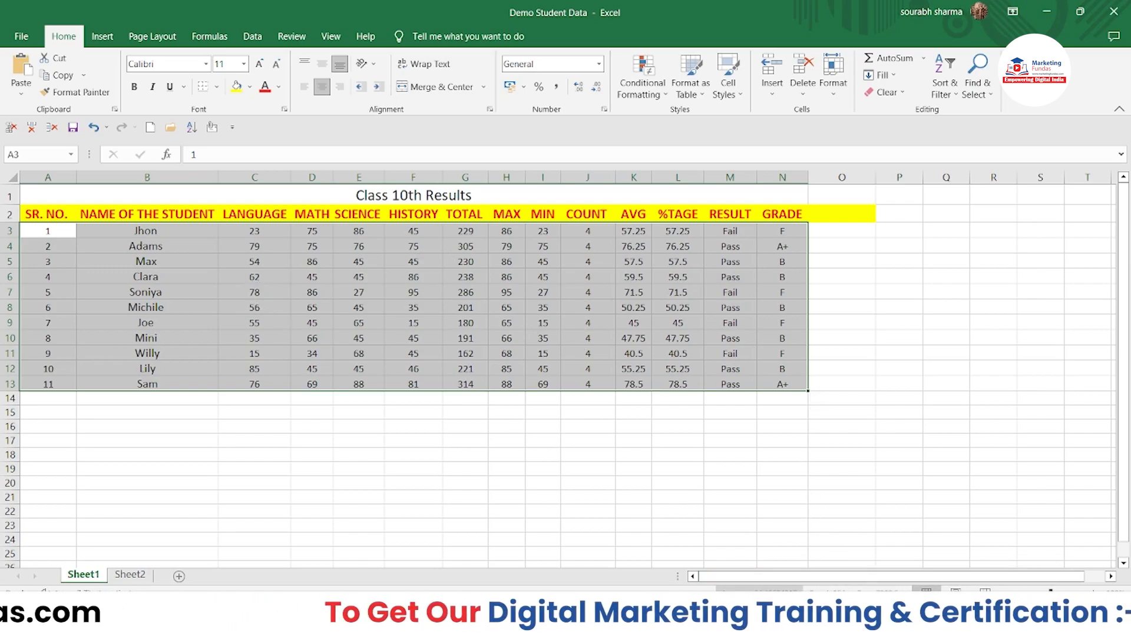
left_click(595, 508)
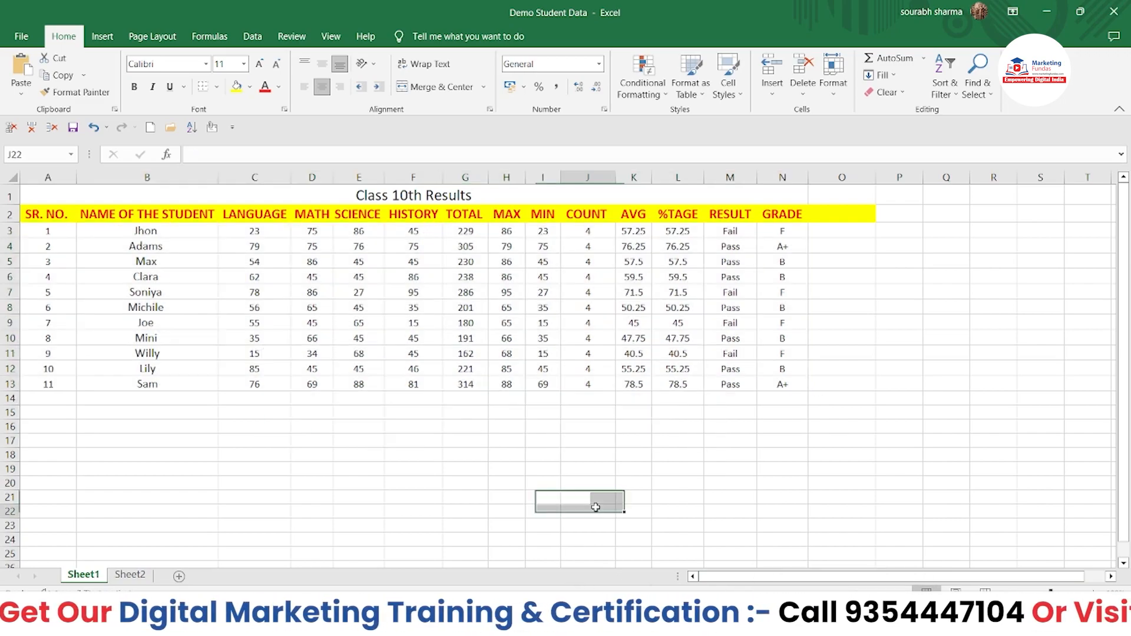
left_click_drag(539, 236, 542, 385)
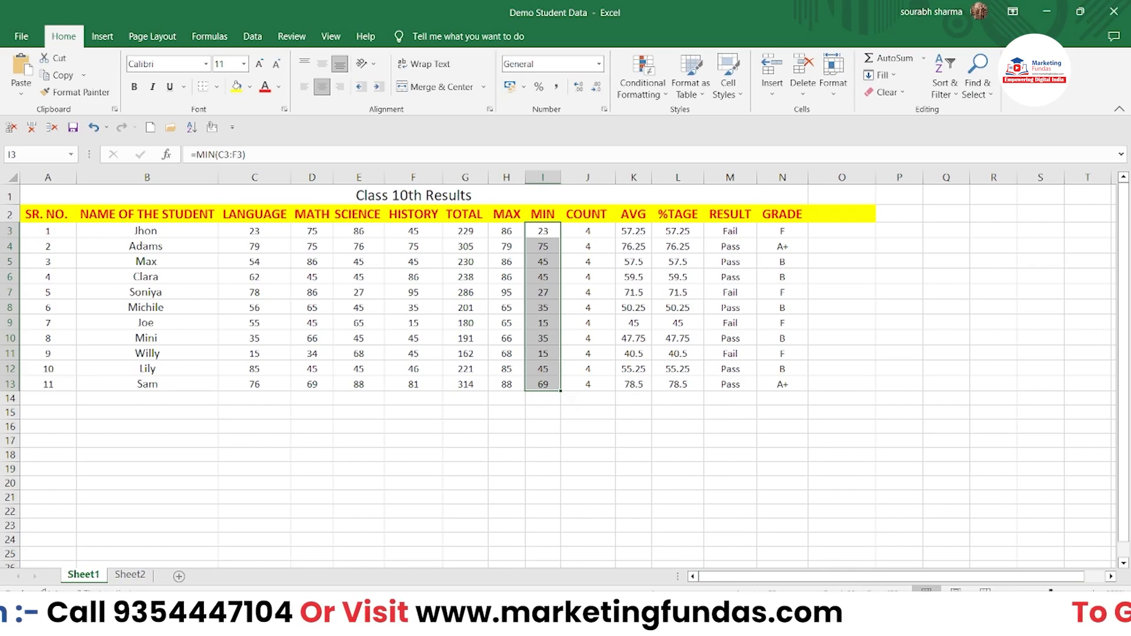
Step: Clear the selection, enter and delete '=' in Q19, then switch to the Insert ribbon
left_click(538, 509)
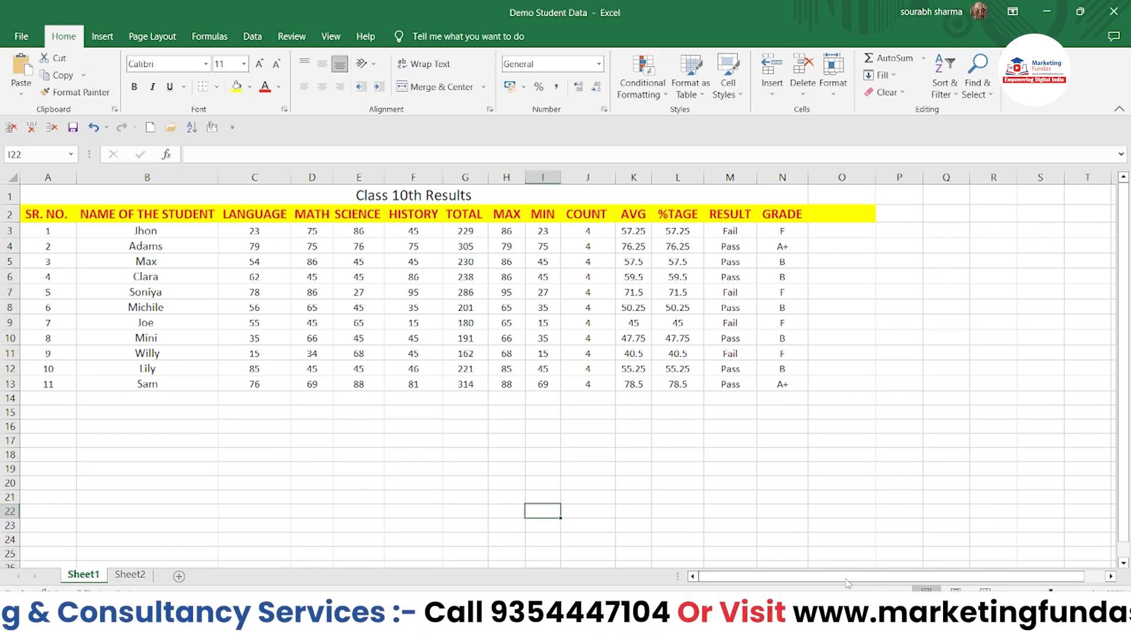
left_click(929, 467)
type("=")
key("BackSpace")
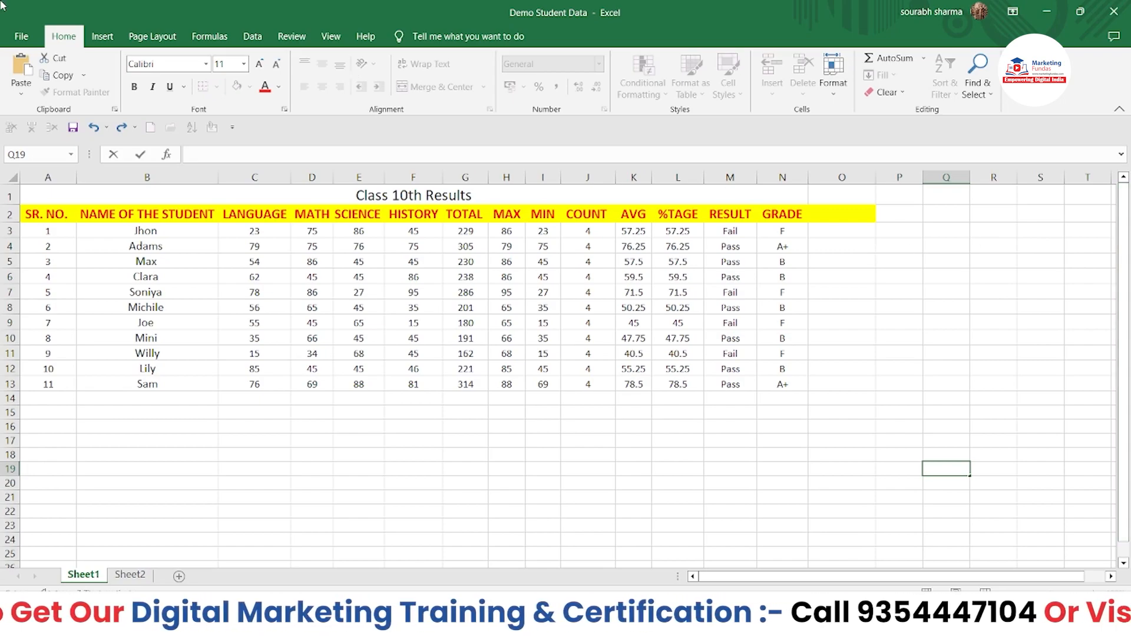
left_click(102, 38)
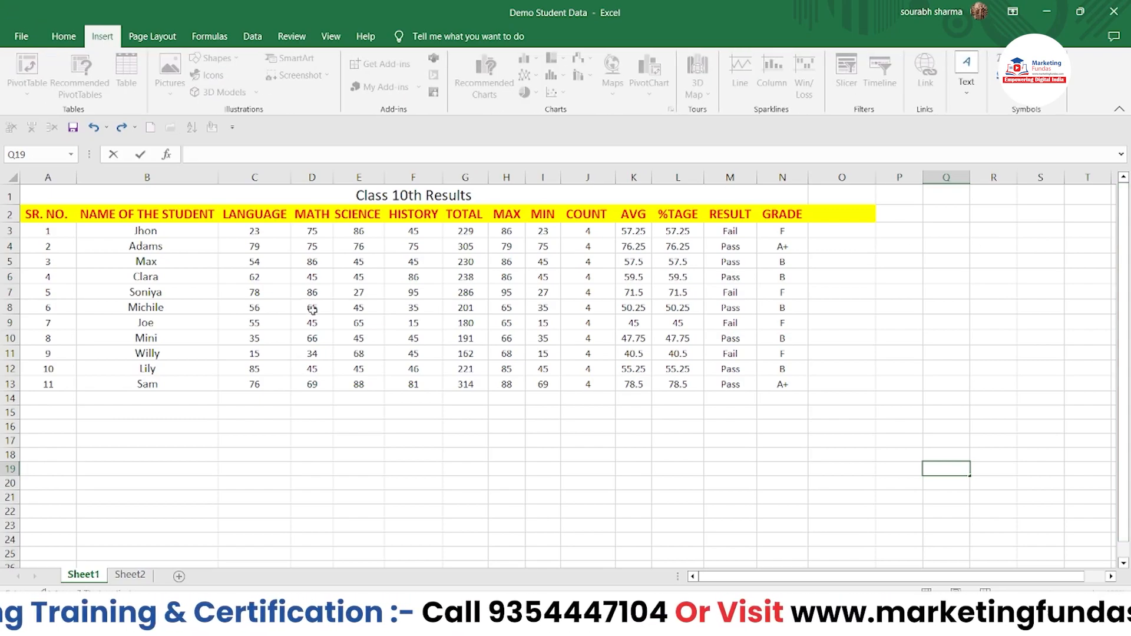
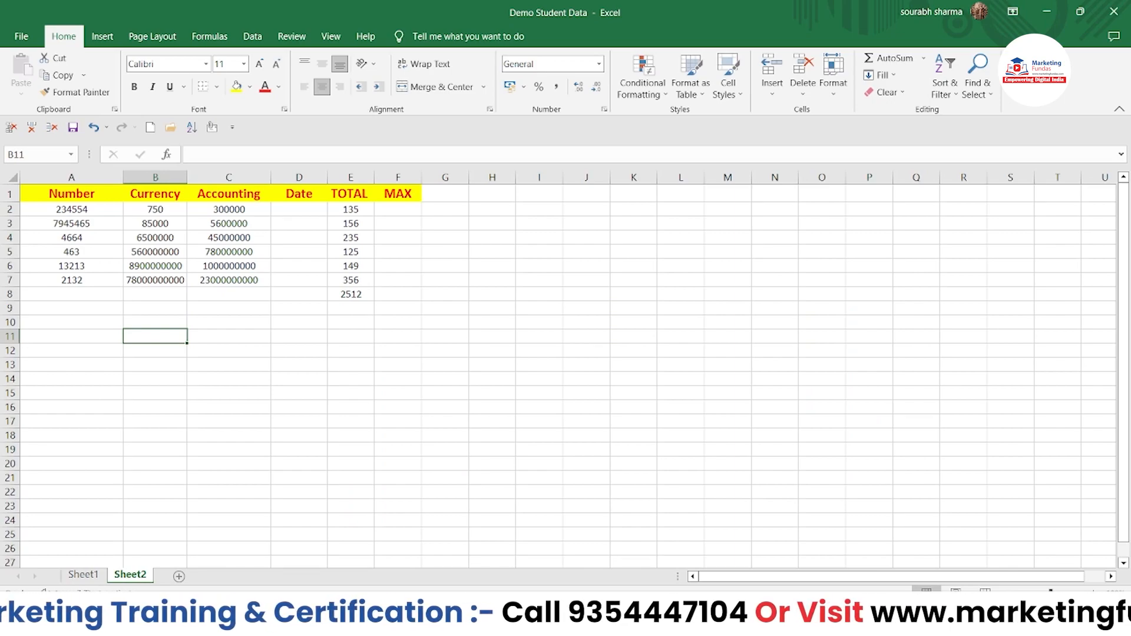
Step: Zoom Sheet2's grid in to about 220% so the table is easier to read
scroll(566, 365, "up", 5, "ctrl")
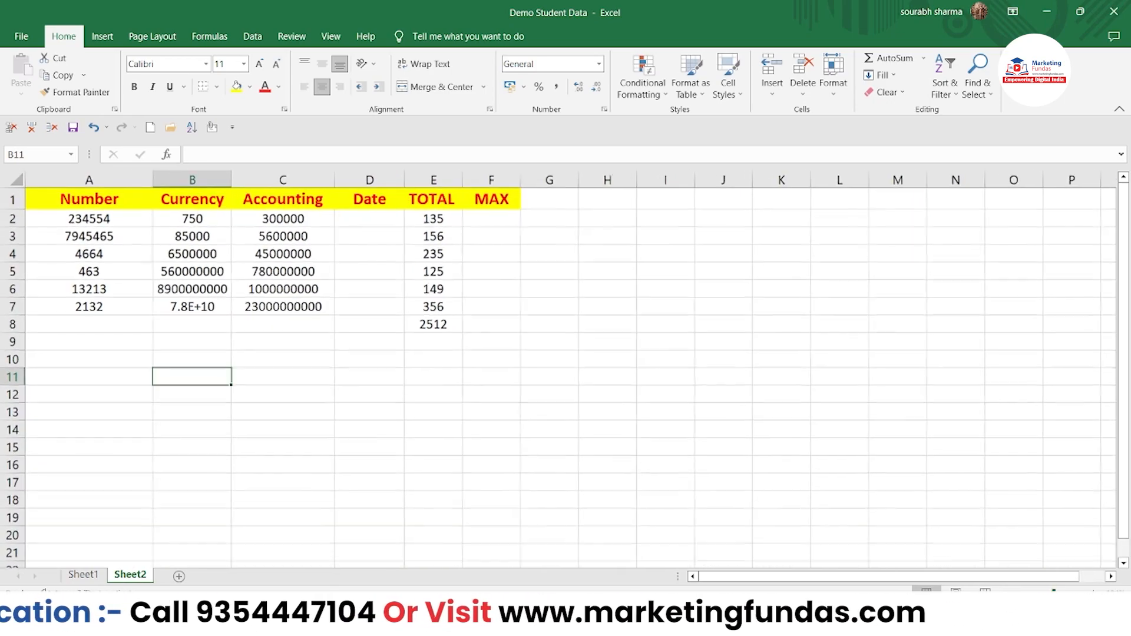
scroll(566, 365, "up", 3, "ctrl")
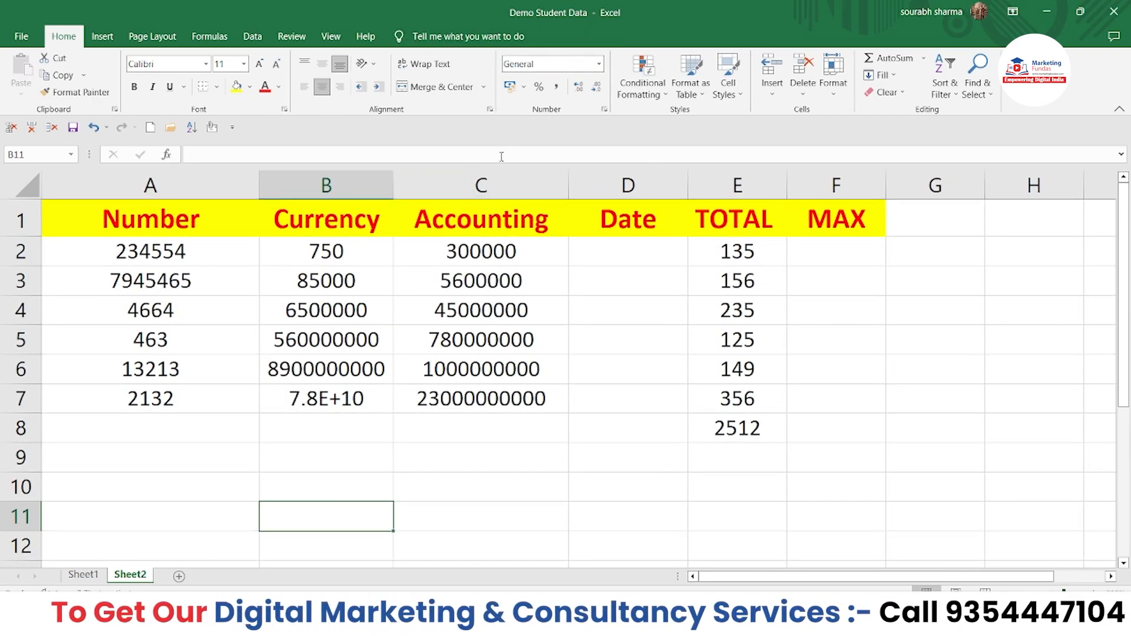
left_click(599, 64)
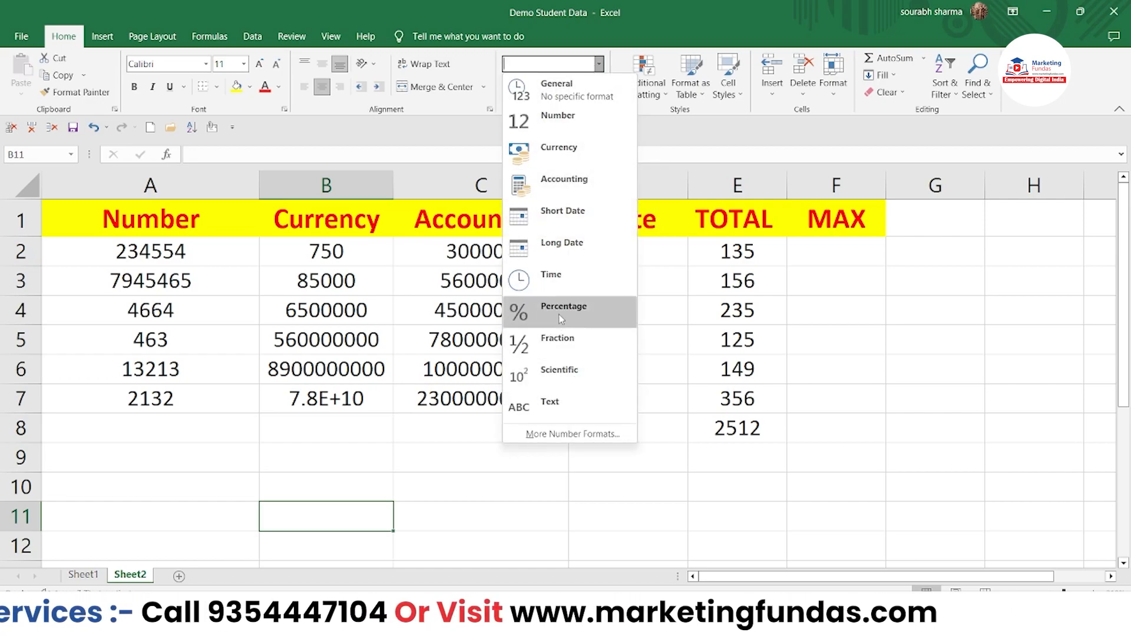
left_click(532, 516)
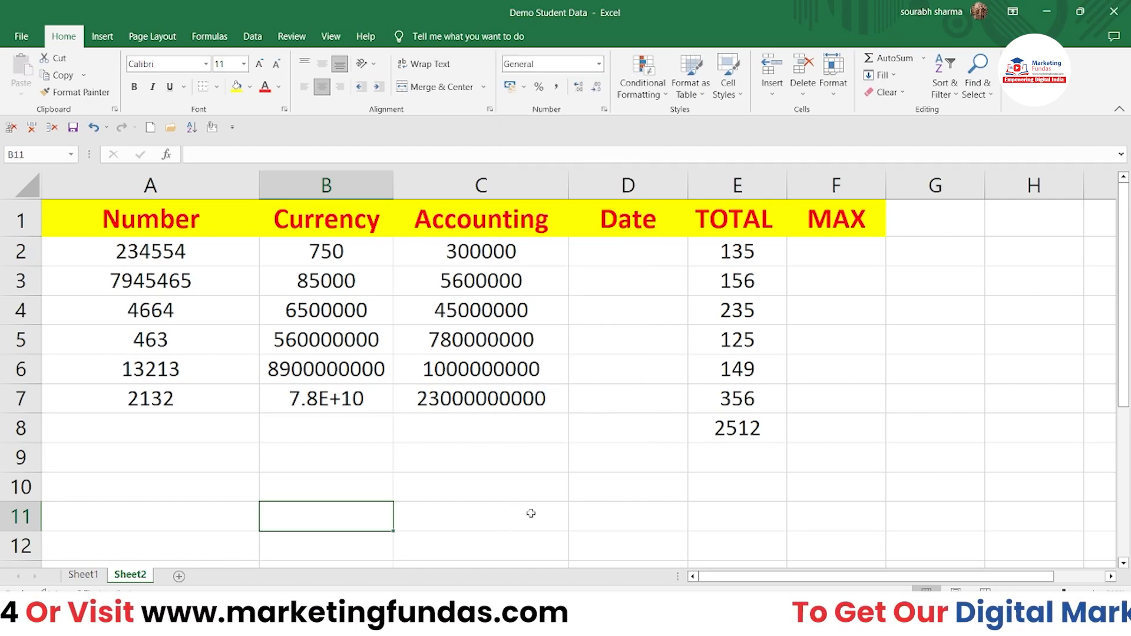
left_click(599, 65)
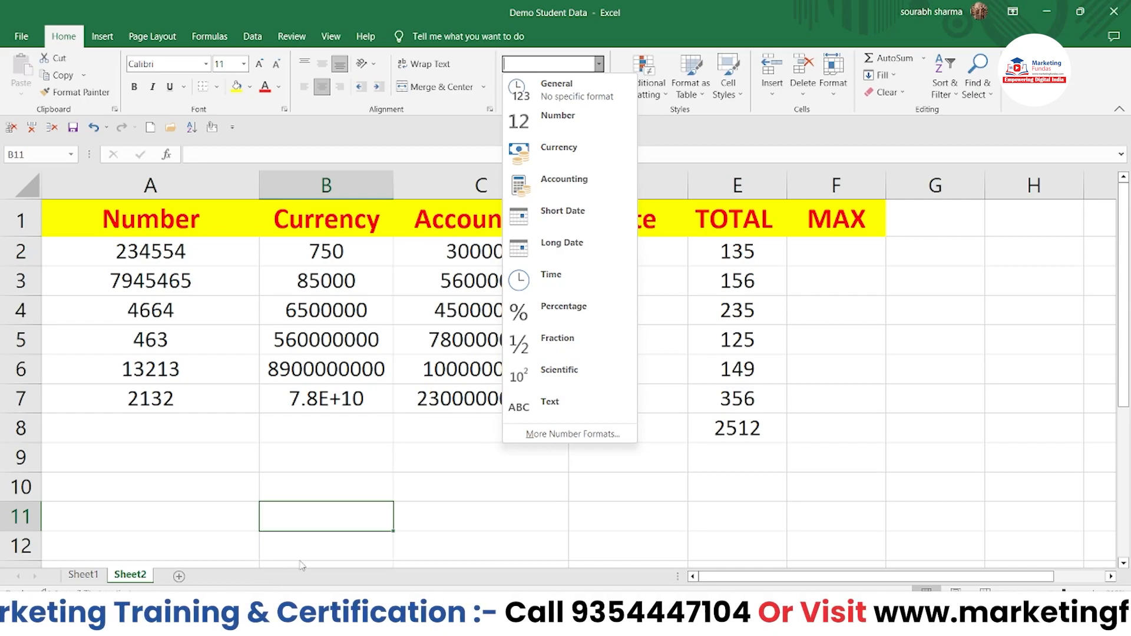
left_click(321, 518)
left_click(320, 496)
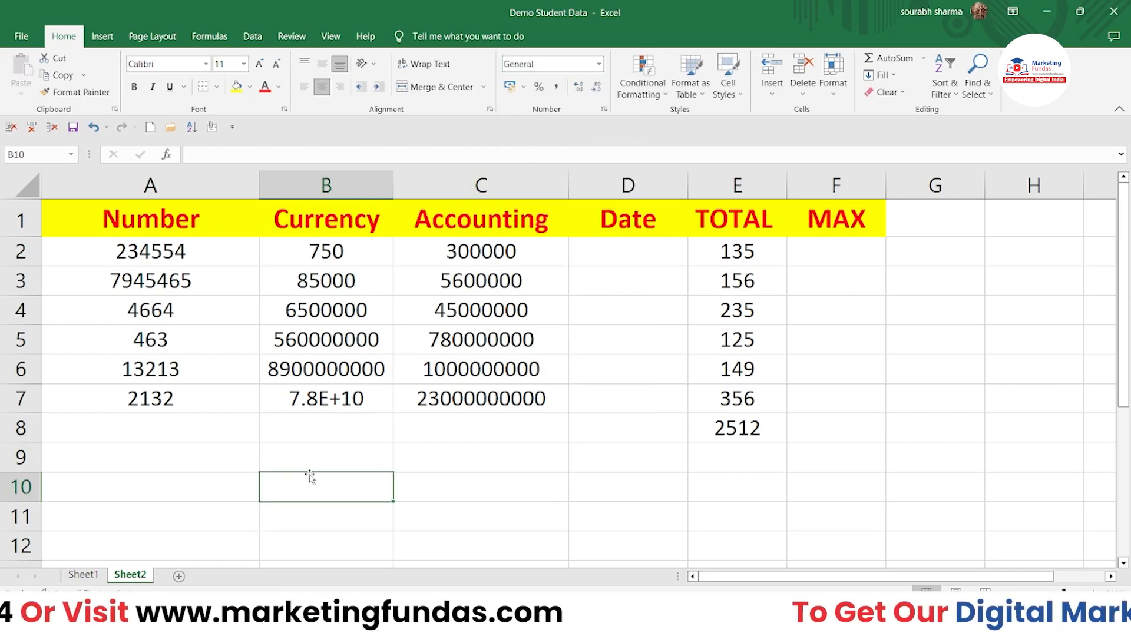
type("jldkjflkj1212jk21df")
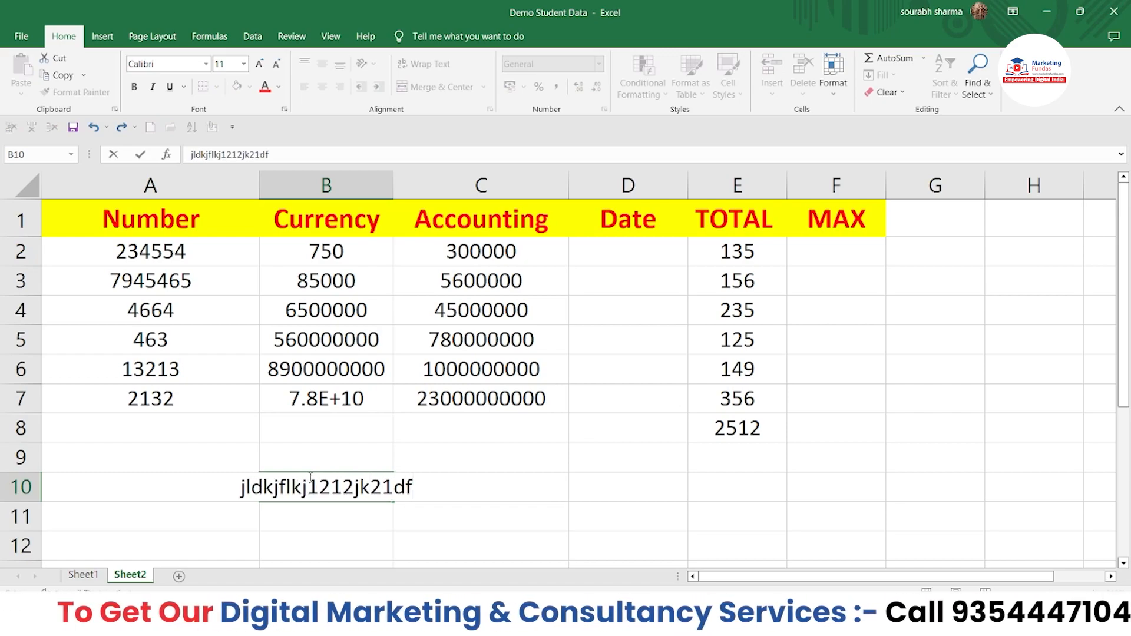
type("\"\"")
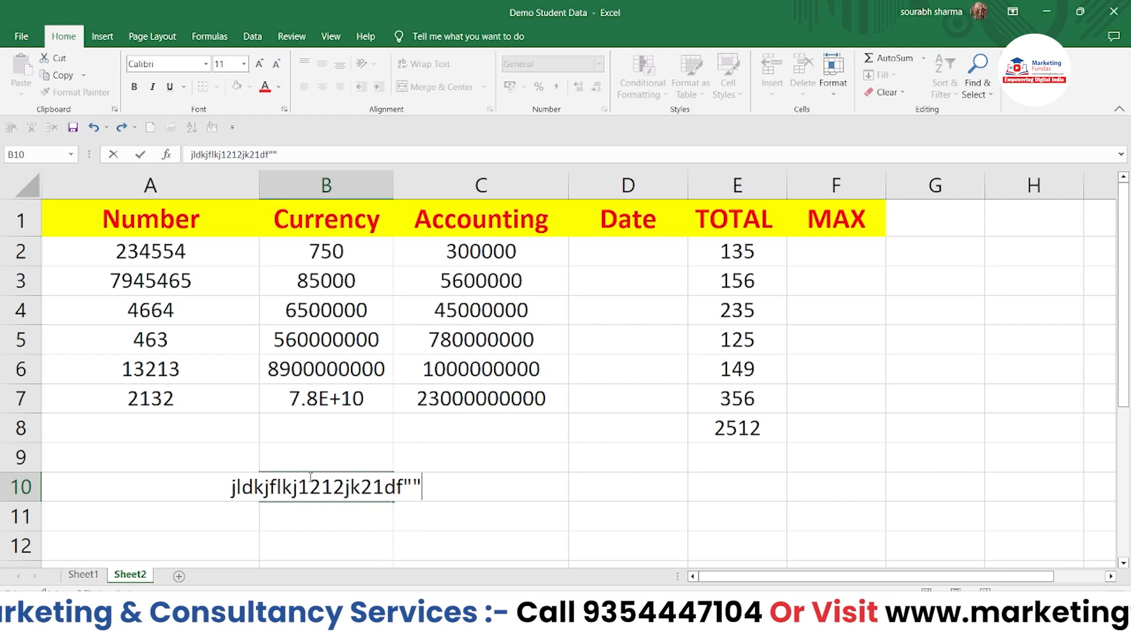
type("@3")
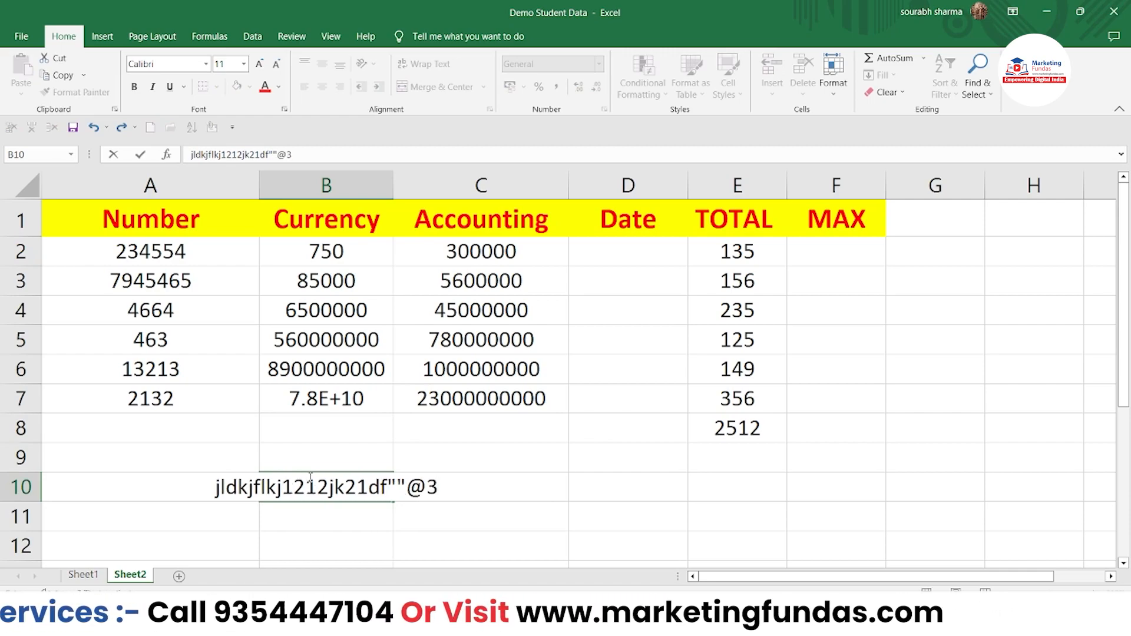
type("fgfd4545")
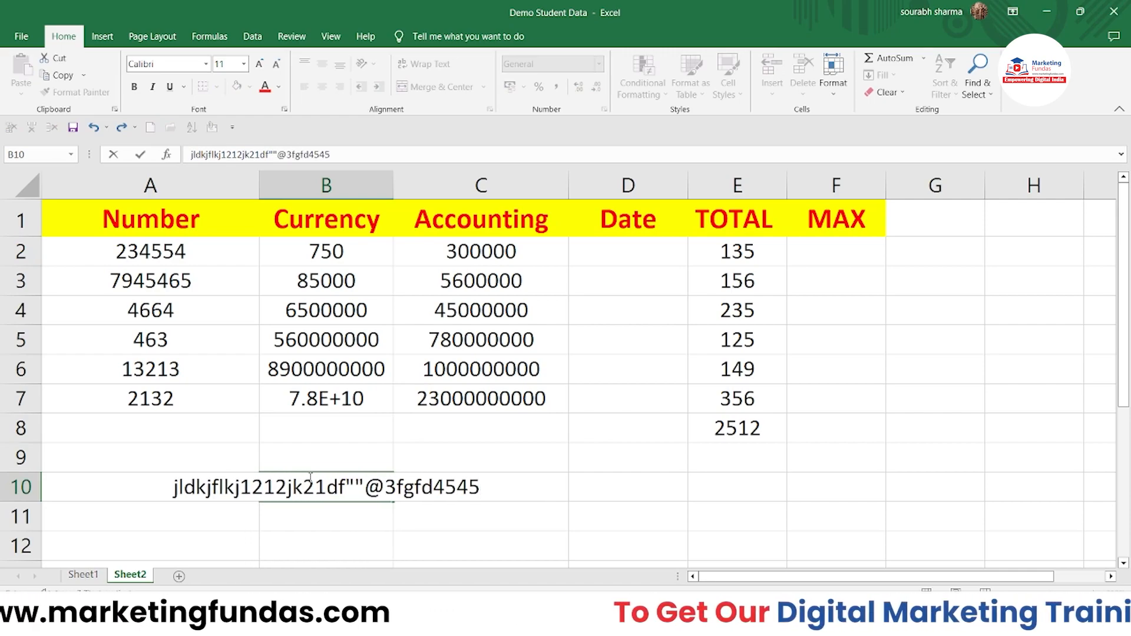
key("shift+Home")
key("BackSpace")
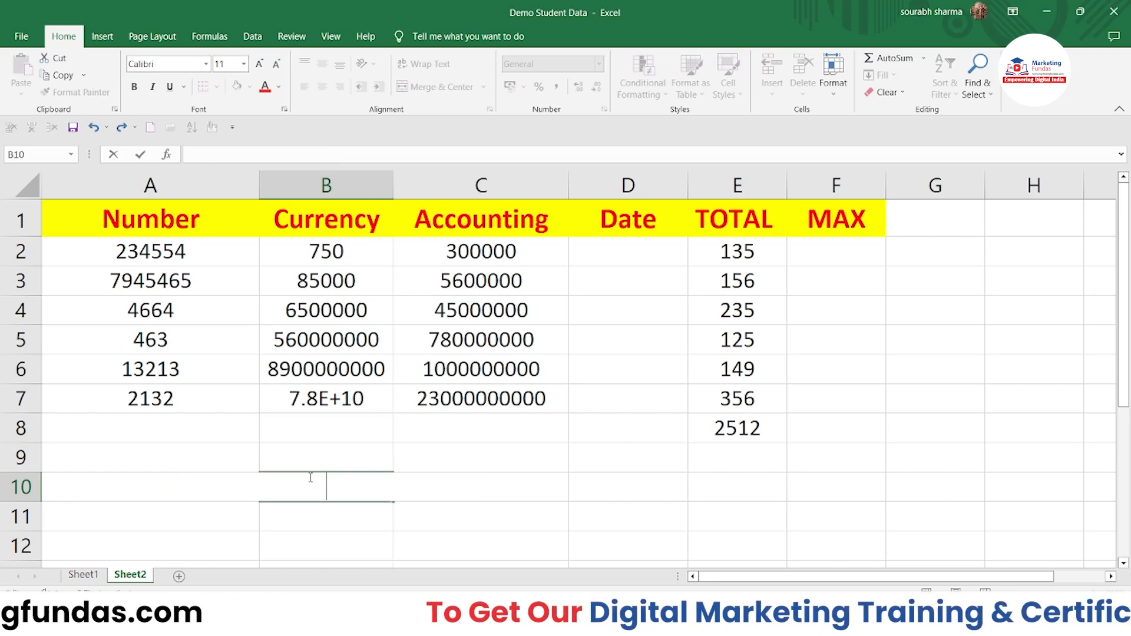
Step: Format the Number values in A2:A7 as Number with two decimal places
left_click(152, 437)
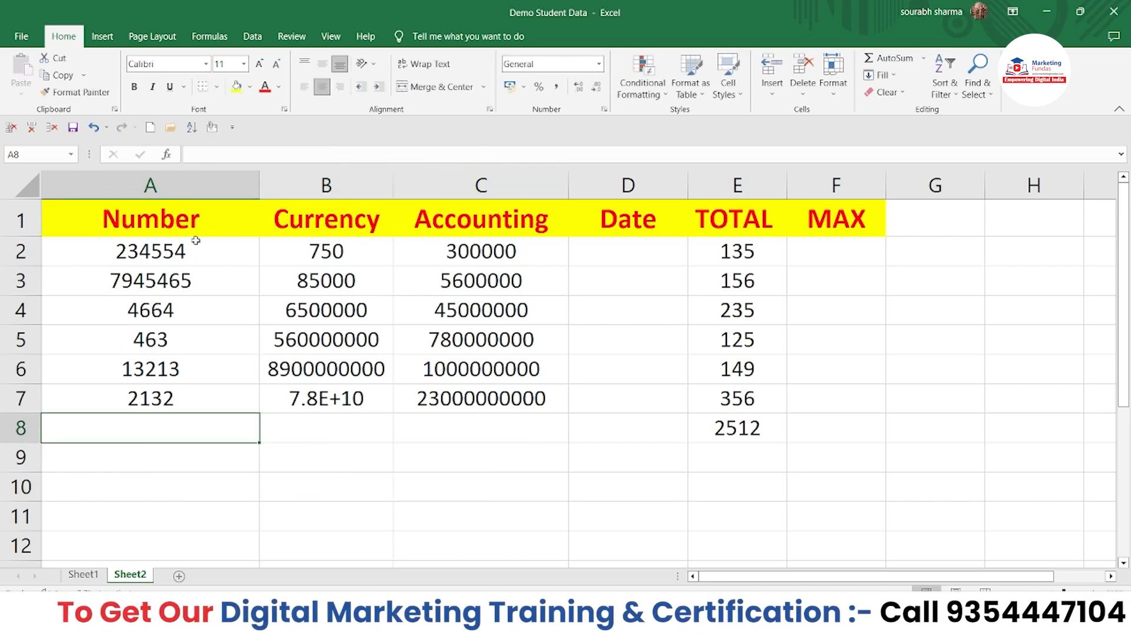
left_click(598, 63)
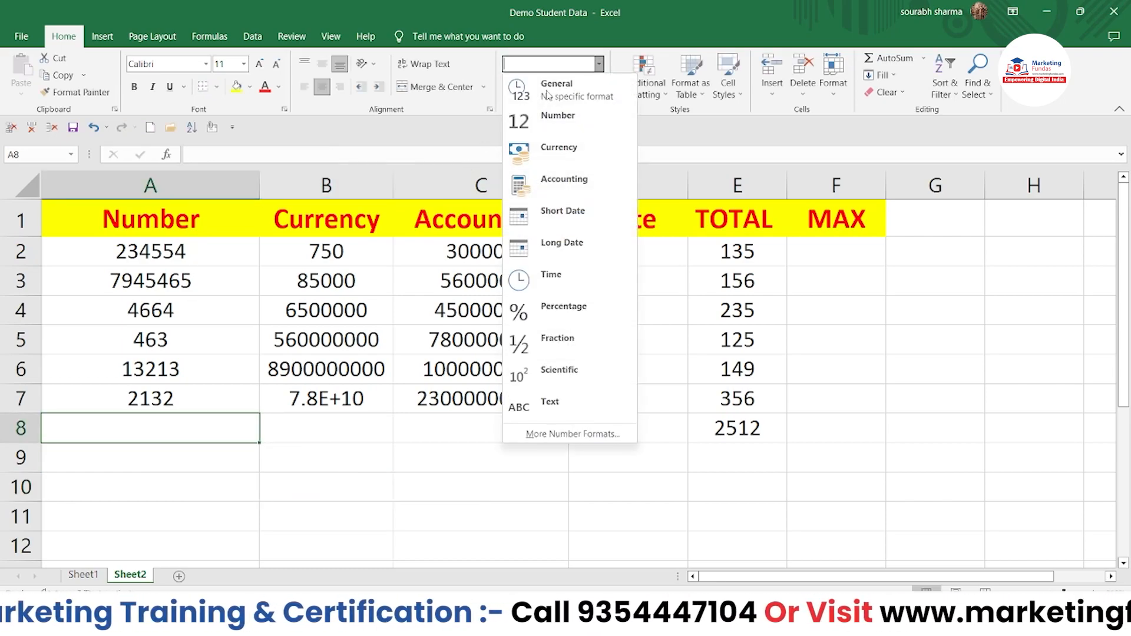
left_click_drag(182, 254, 184, 392)
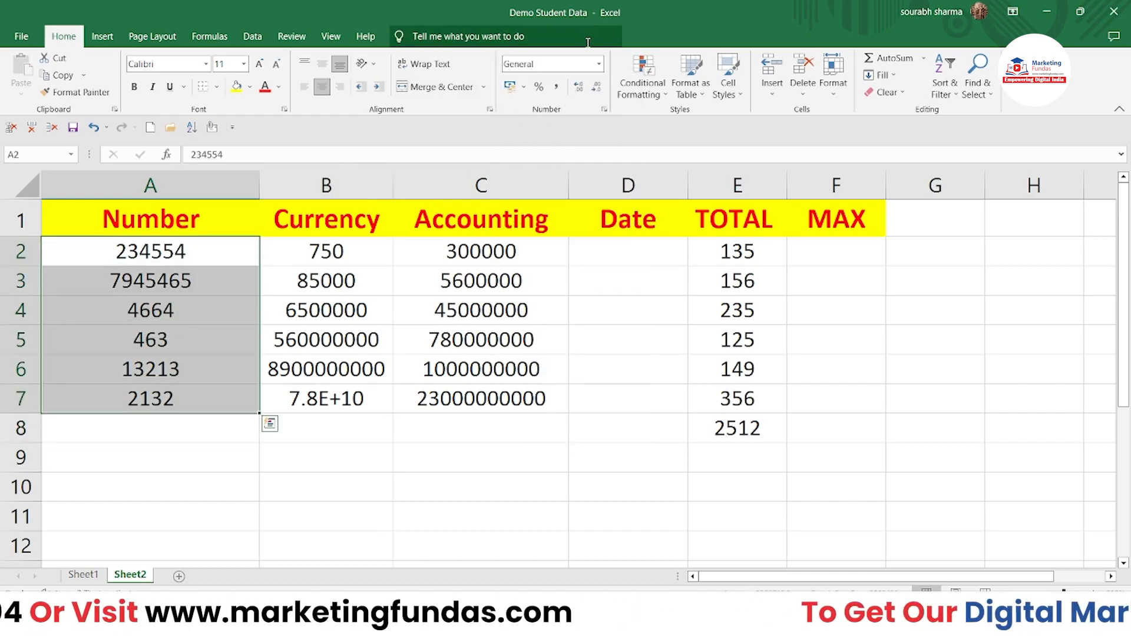
left_click(599, 63)
left_click(522, 123)
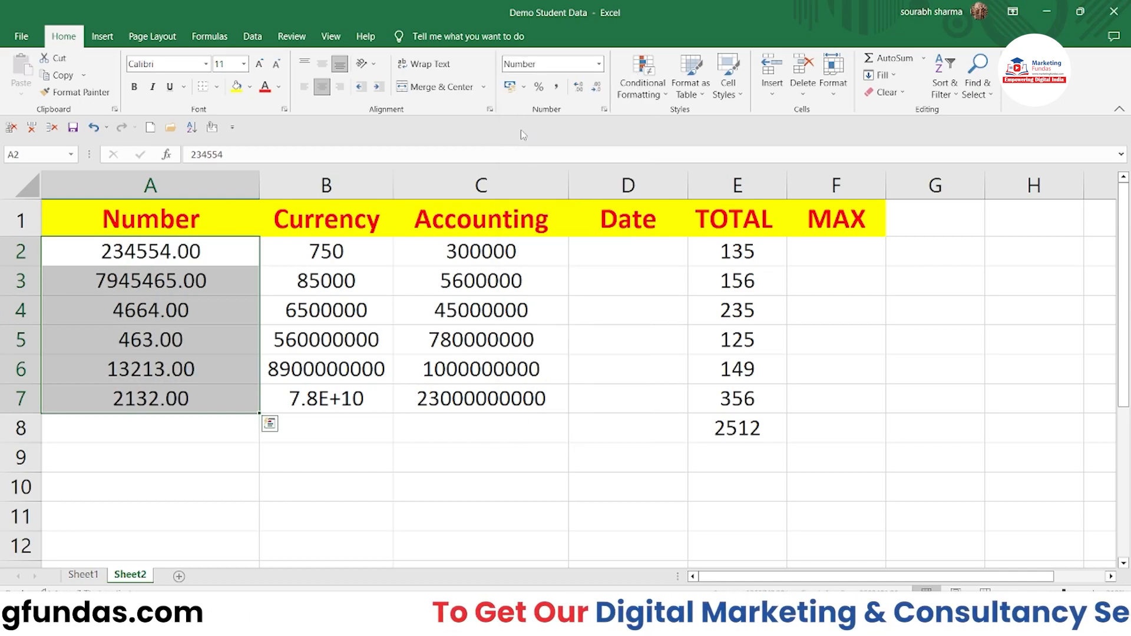
left_click(181, 258)
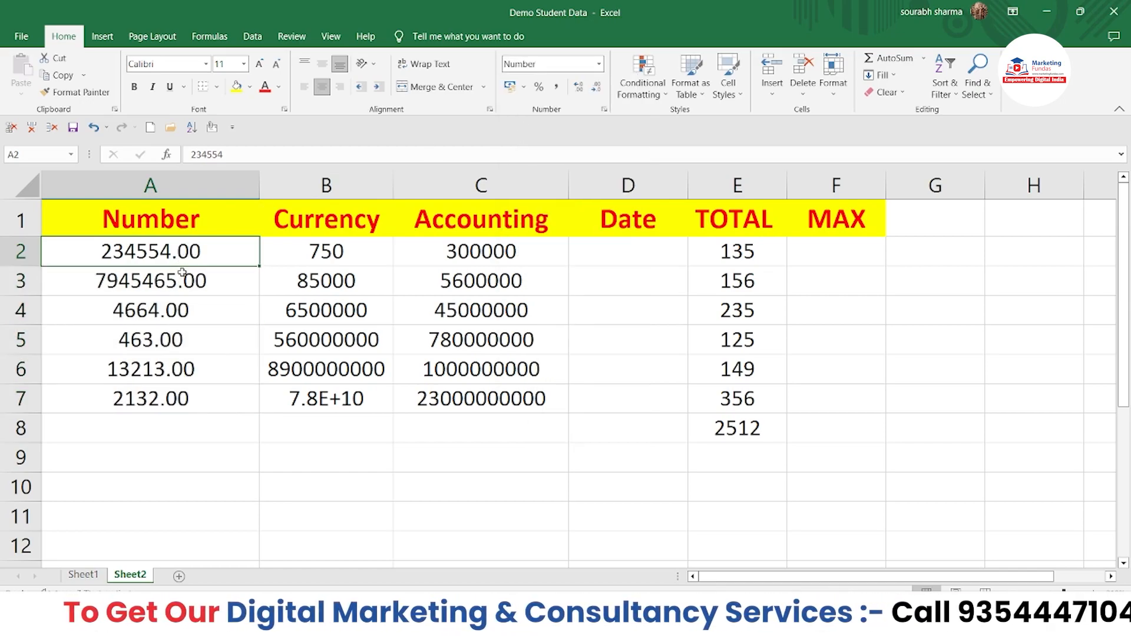
left_click_drag(190, 260, 190, 404)
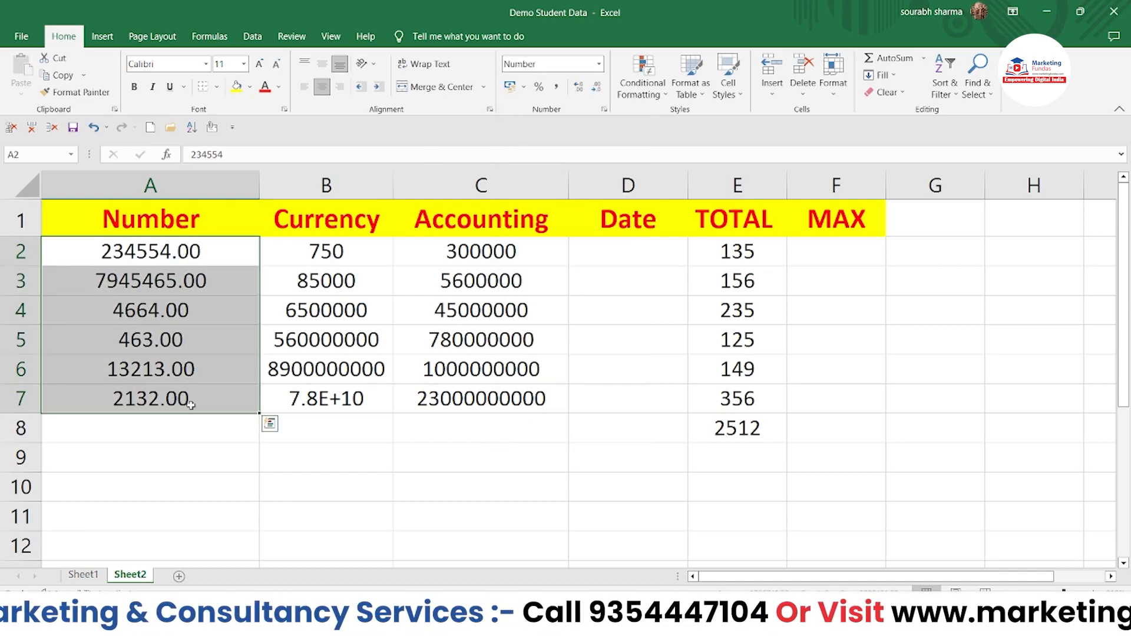
left_click(209, 365)
left_click(207, 396)
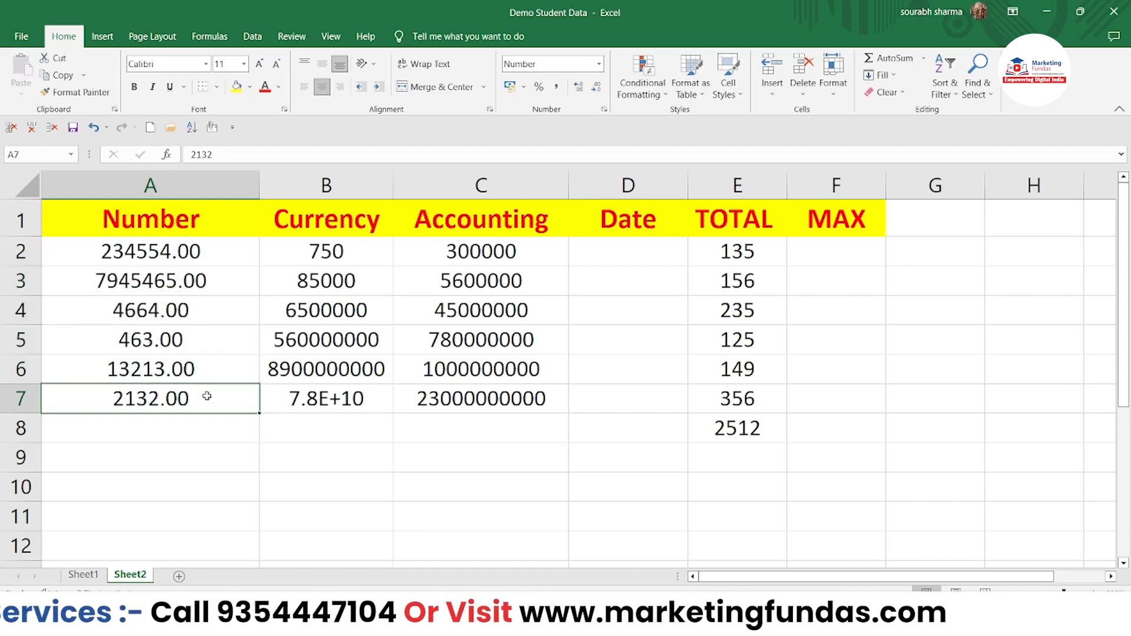
type("jh")
key("Return")
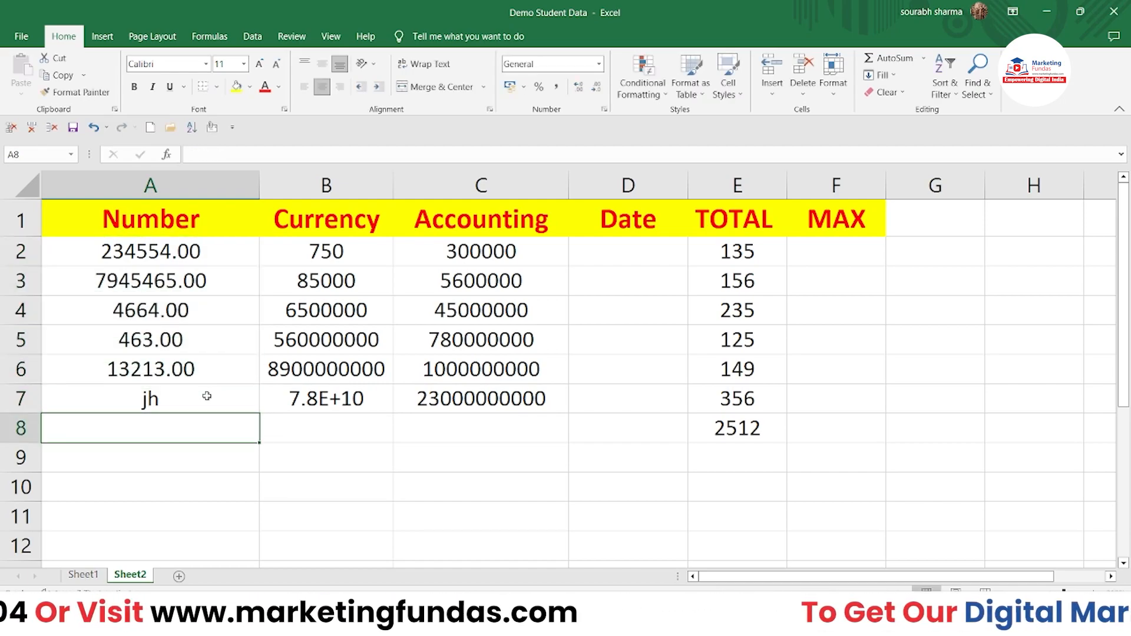
double_click(191, 401)
key("BackSpace")
key("BackSpace")
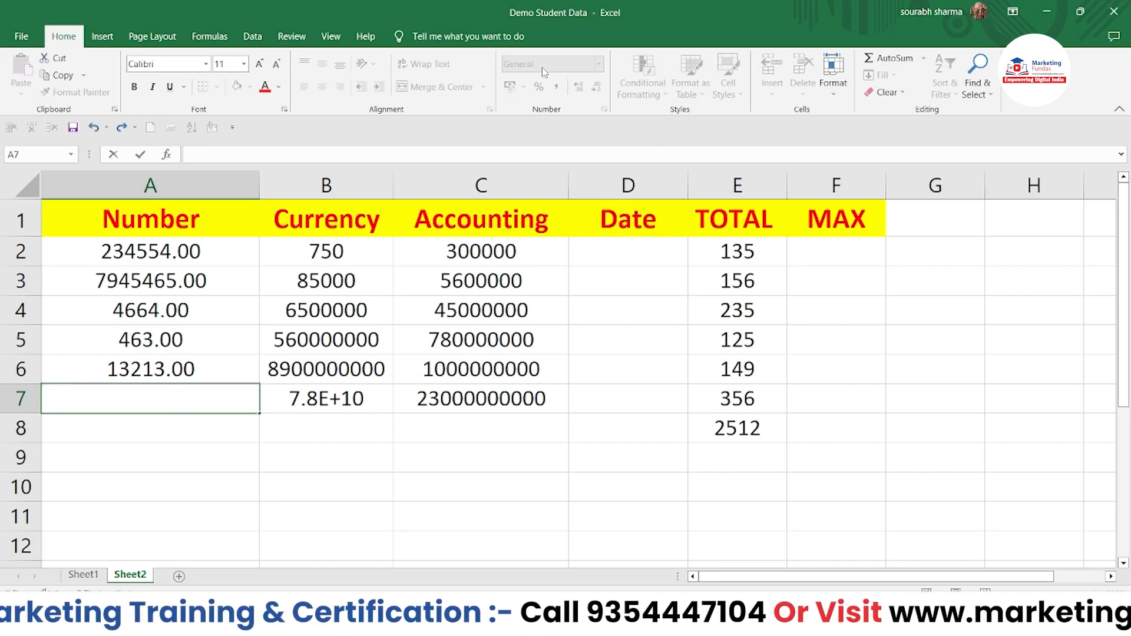
left_click(129, 373)
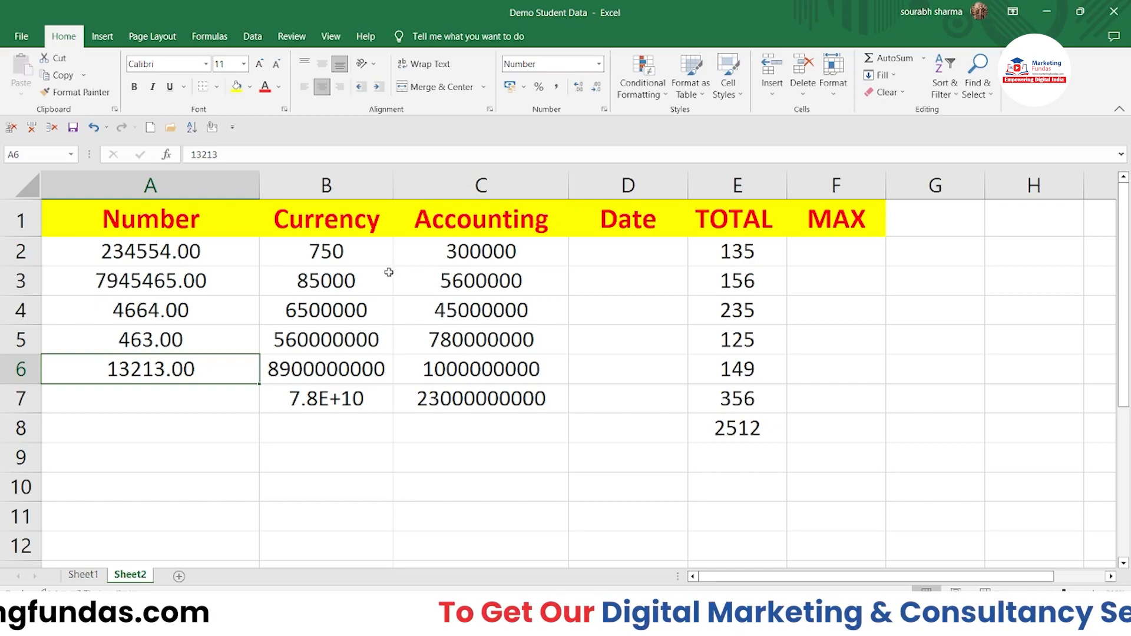
left_click(326, 399)
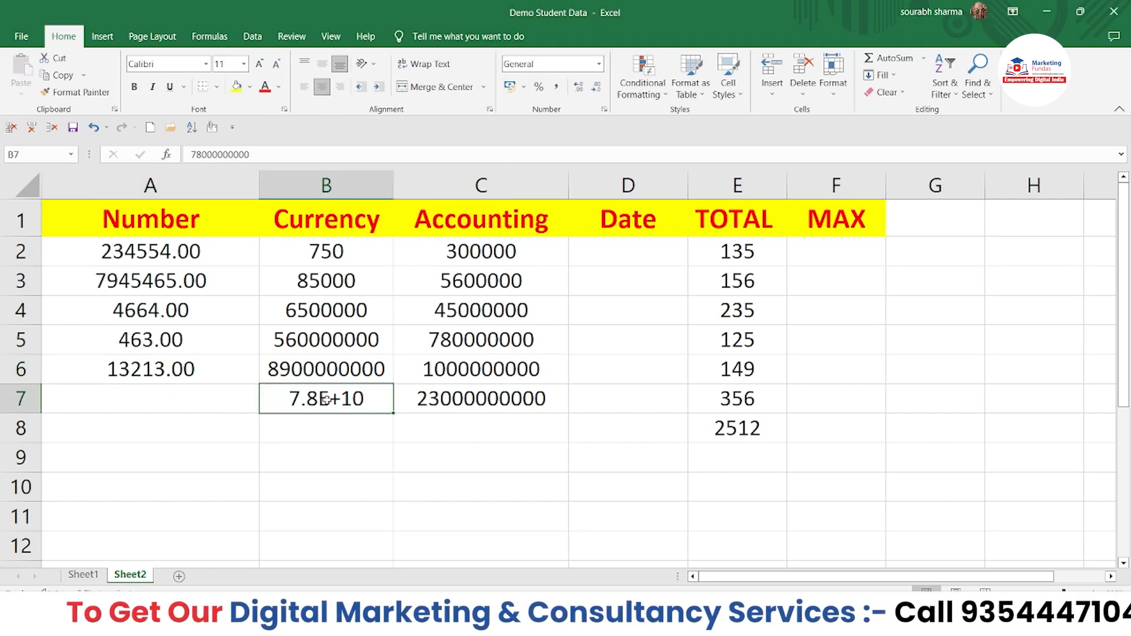
key("BackSpace")
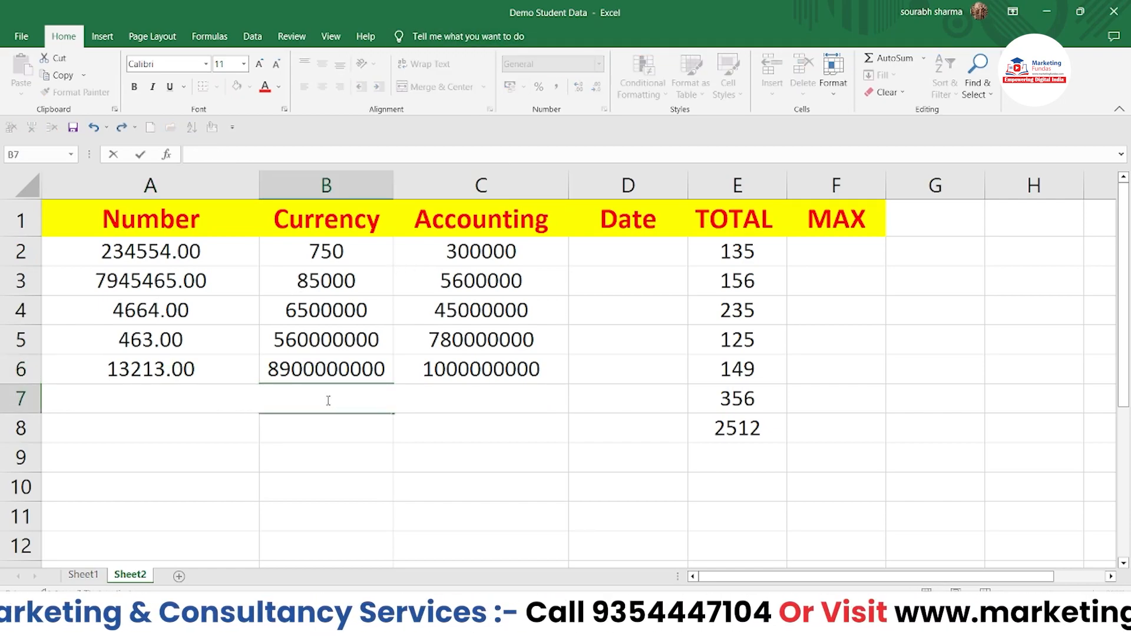
left_click(465, 519)
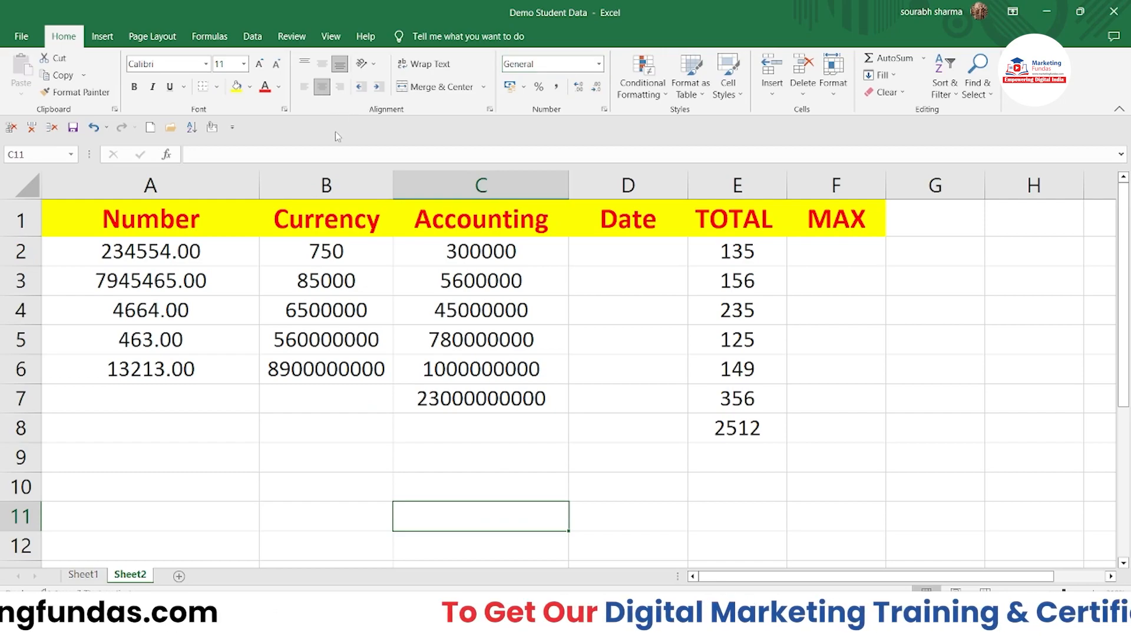
Step: Apply the Currency format to B2:B6, then bring the number format list back up
left_click_drag(350, 247, 348, 377)
left_click(600, 65)
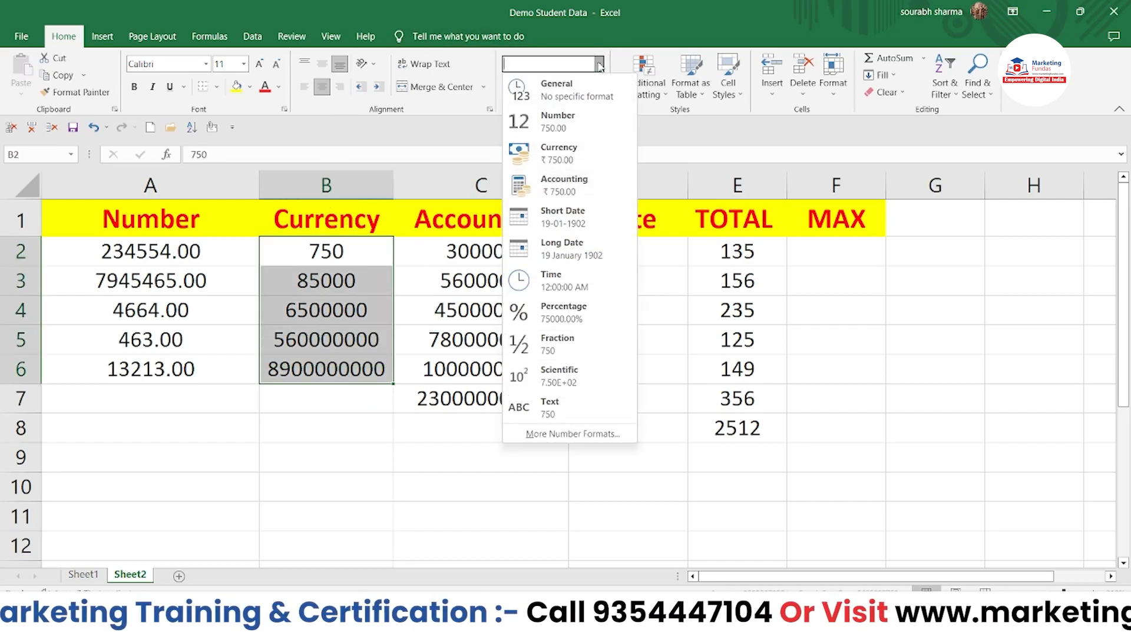
left_click(547, 160)
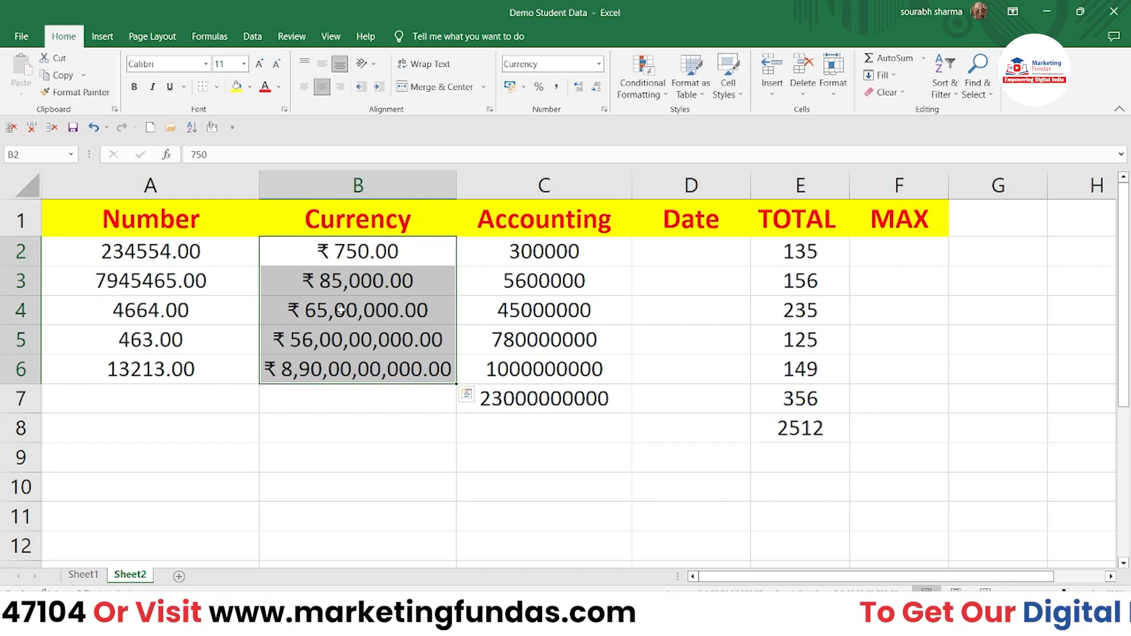
left_click(599, 64)
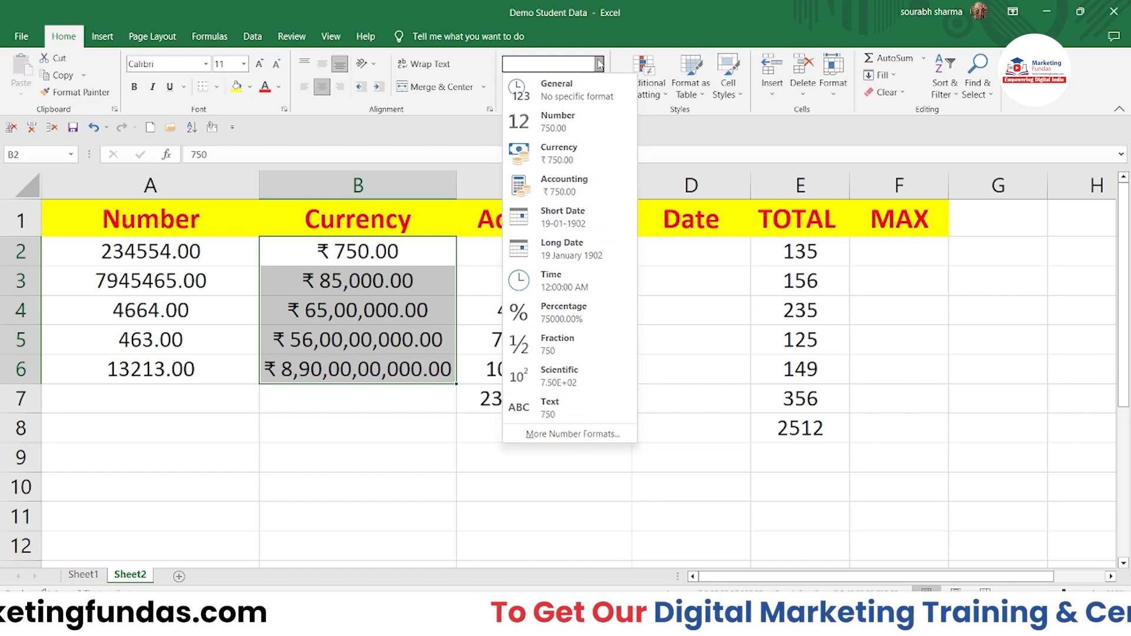
Step: In More Number Formats, search the Currency symbol list for the dollar
left_click(539, 436)
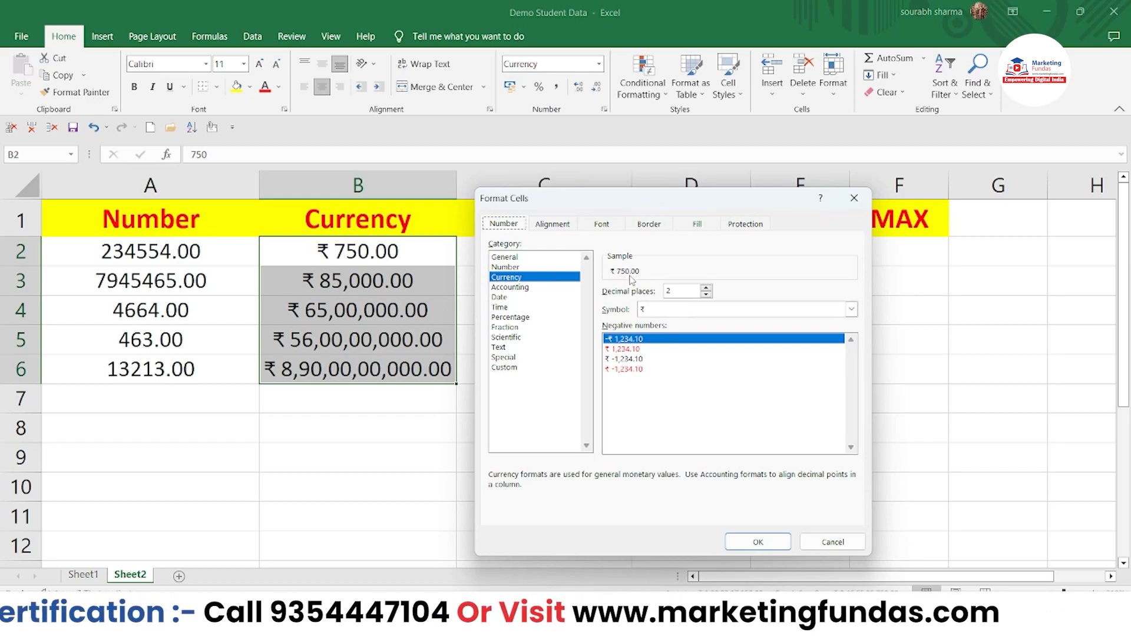
left_click(669, 310)
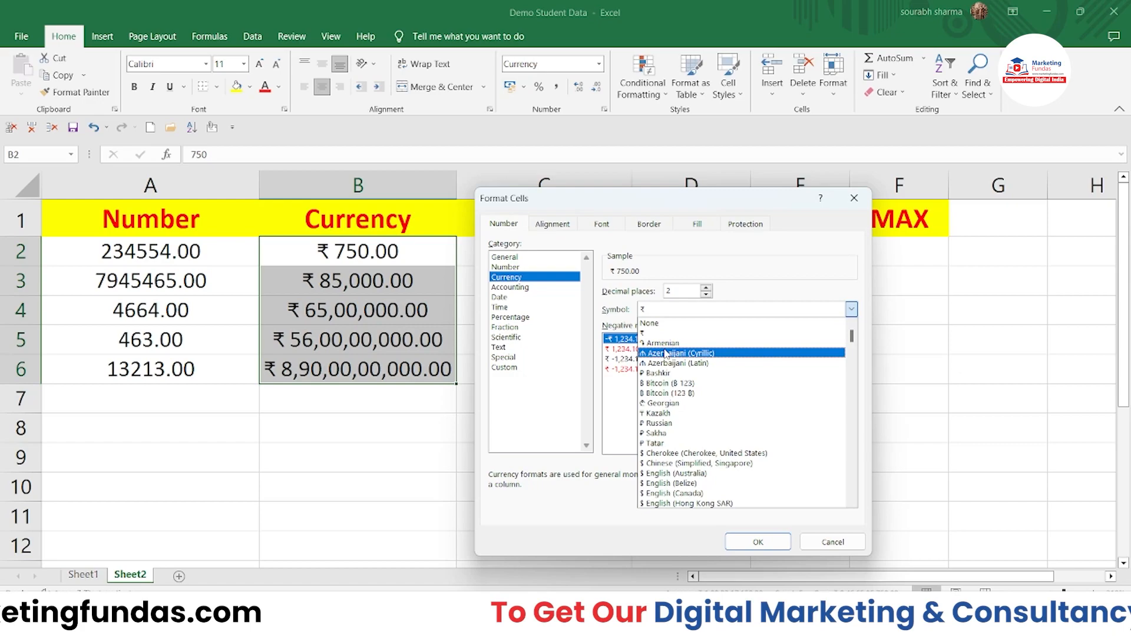
left_click(662, 311)
left_click(662, 311)
type("do")
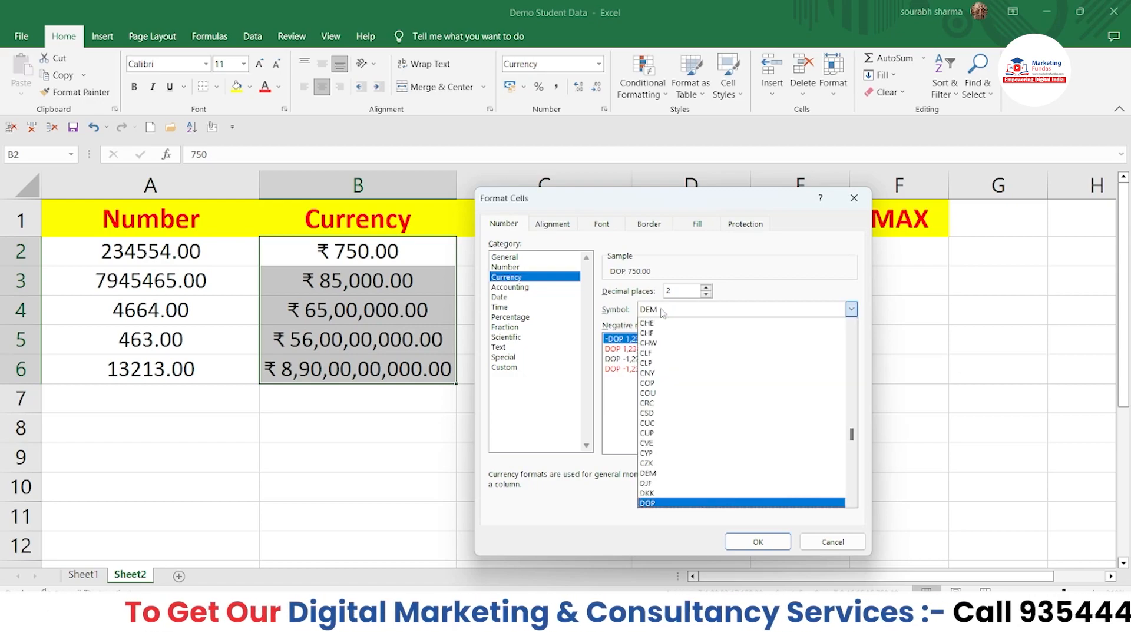
type("lb")
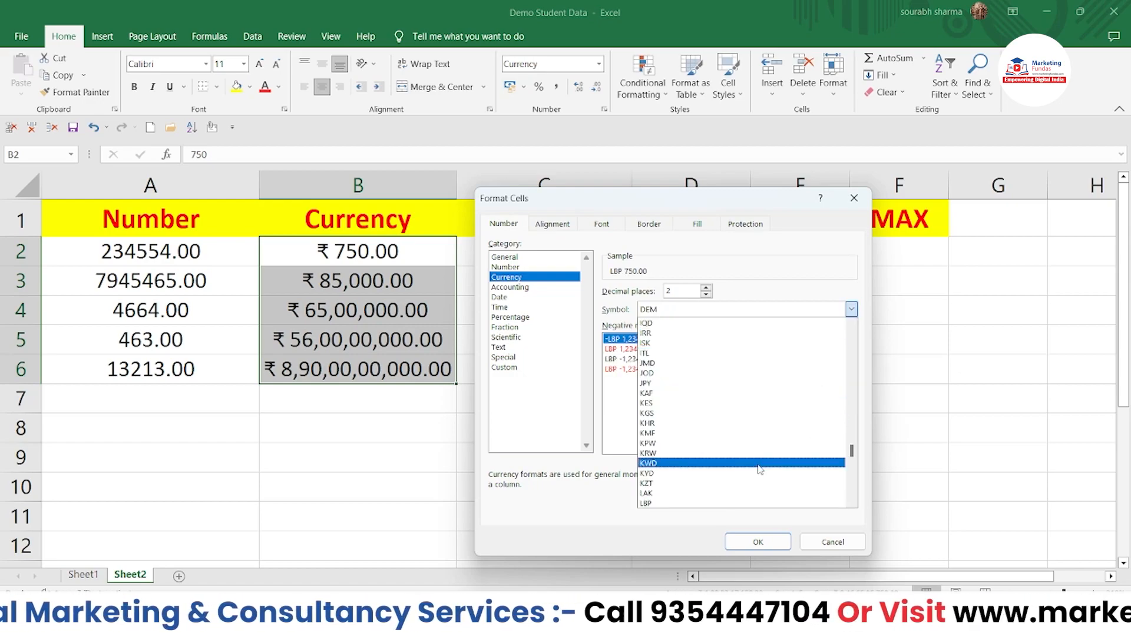
scroll(758, 469, "down", 2)
scroll(759, 470, "up", 6)
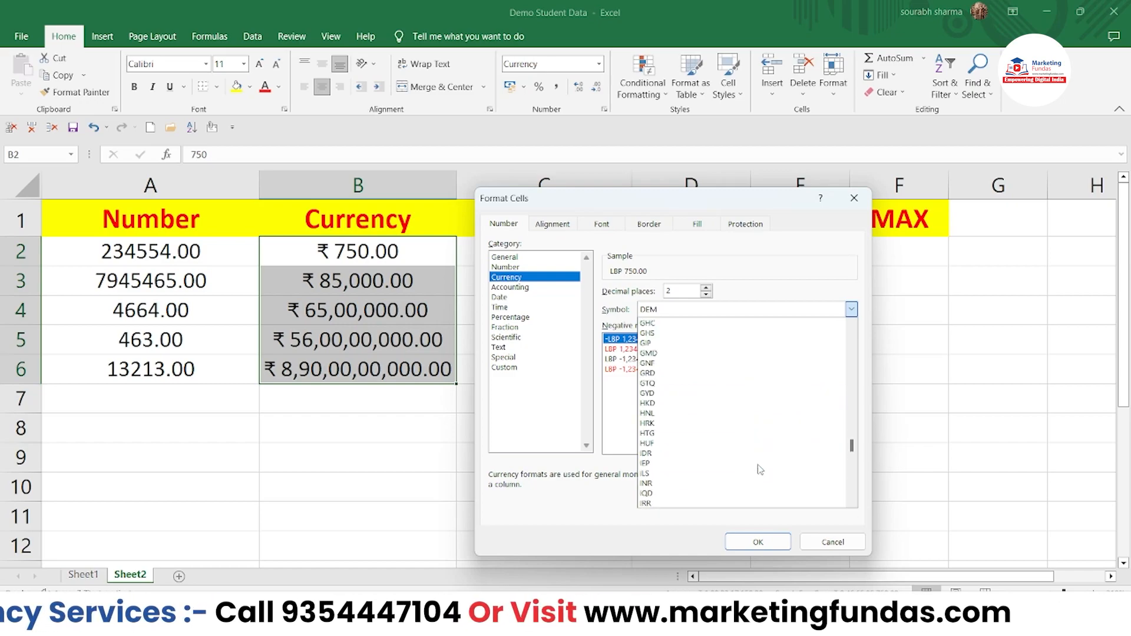
left_click_drag(852, 445, 839, 323)
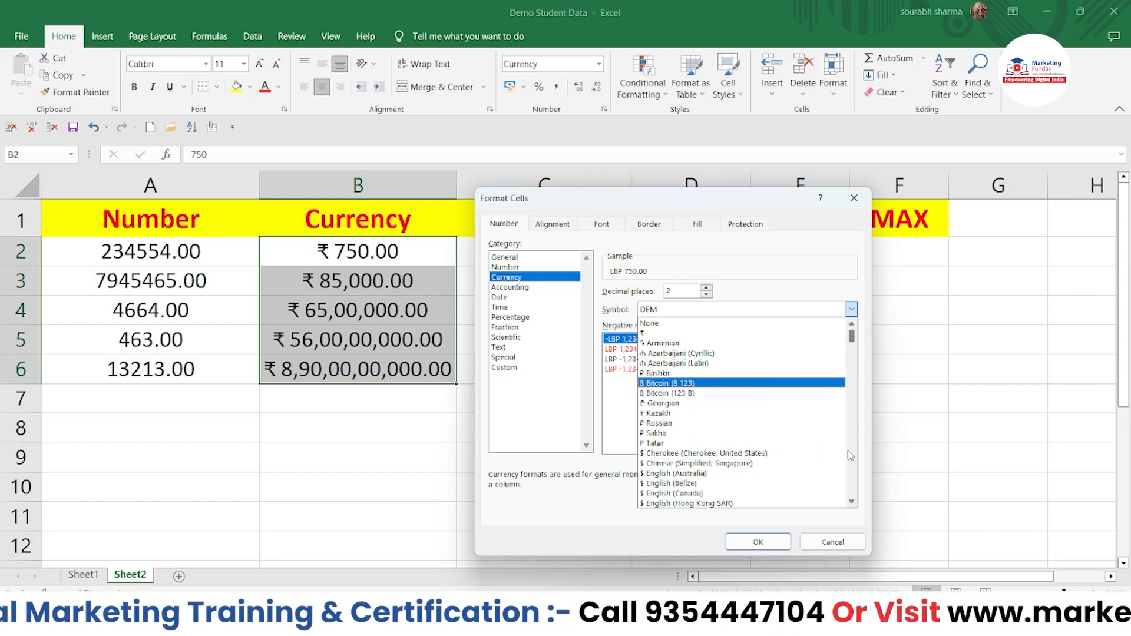
Step: Choose the $ English (United States) symbol and apply it to B2:B6
left_click(851, 503)
left_click(851, 502)
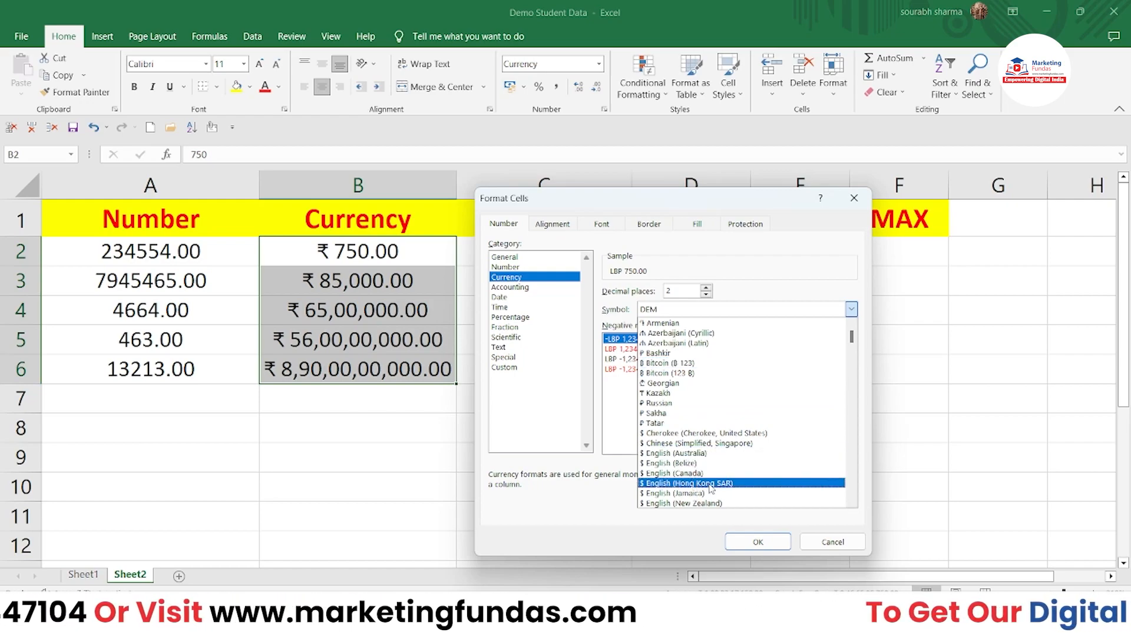
left_click(851, 504)
left_click(851, 503)
left_click(851, 504)
left_click(851, 503)
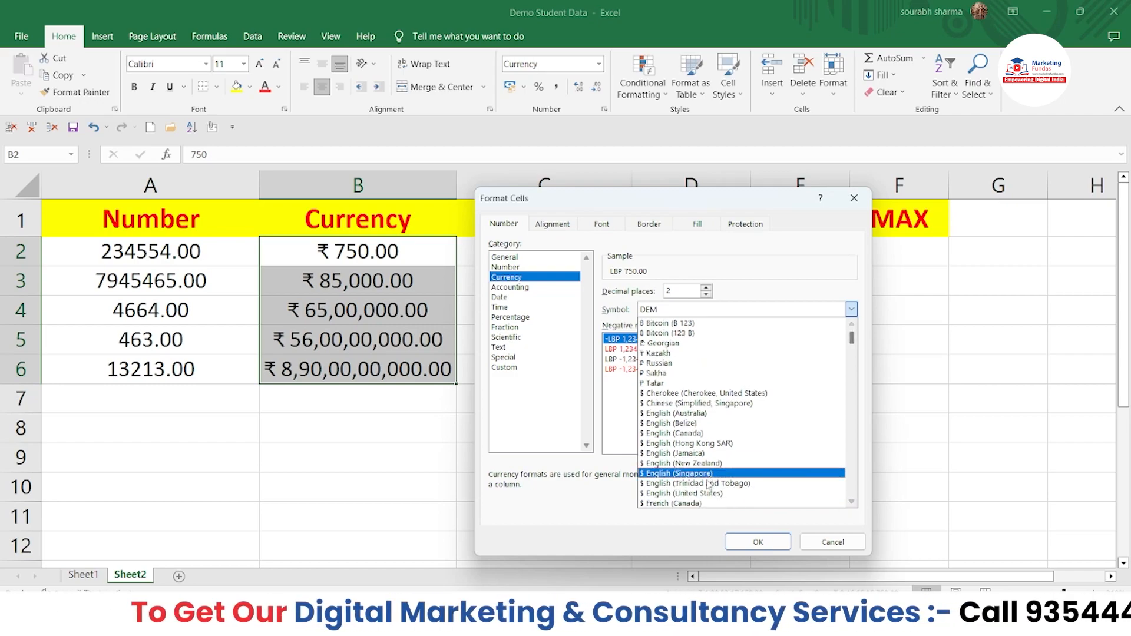
left_click(708, 502)
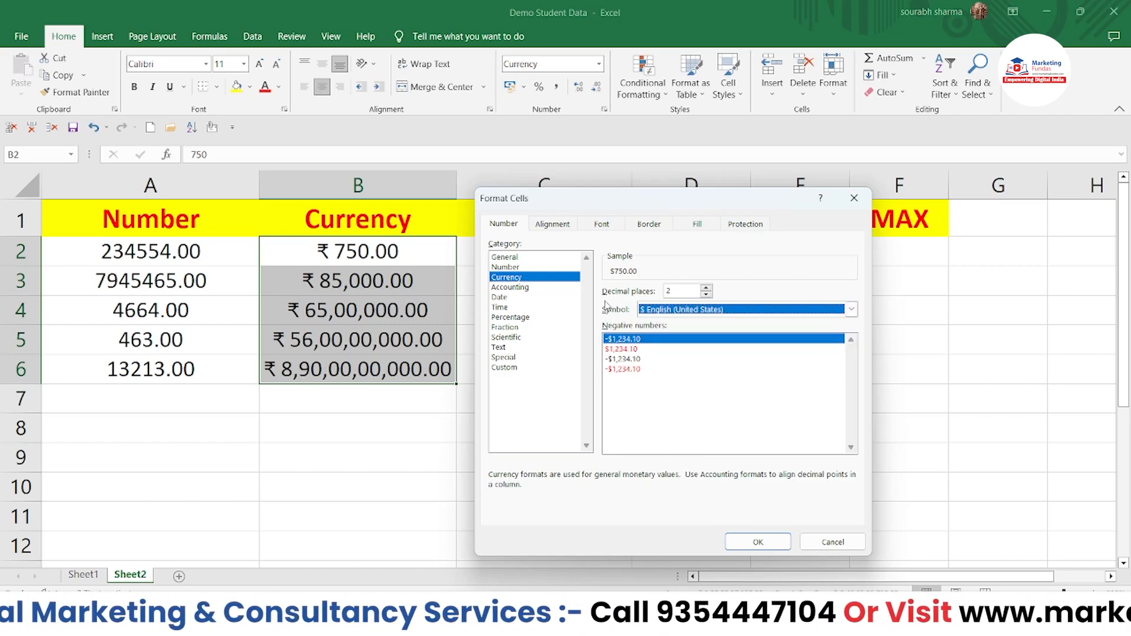
left_click(758, 541)
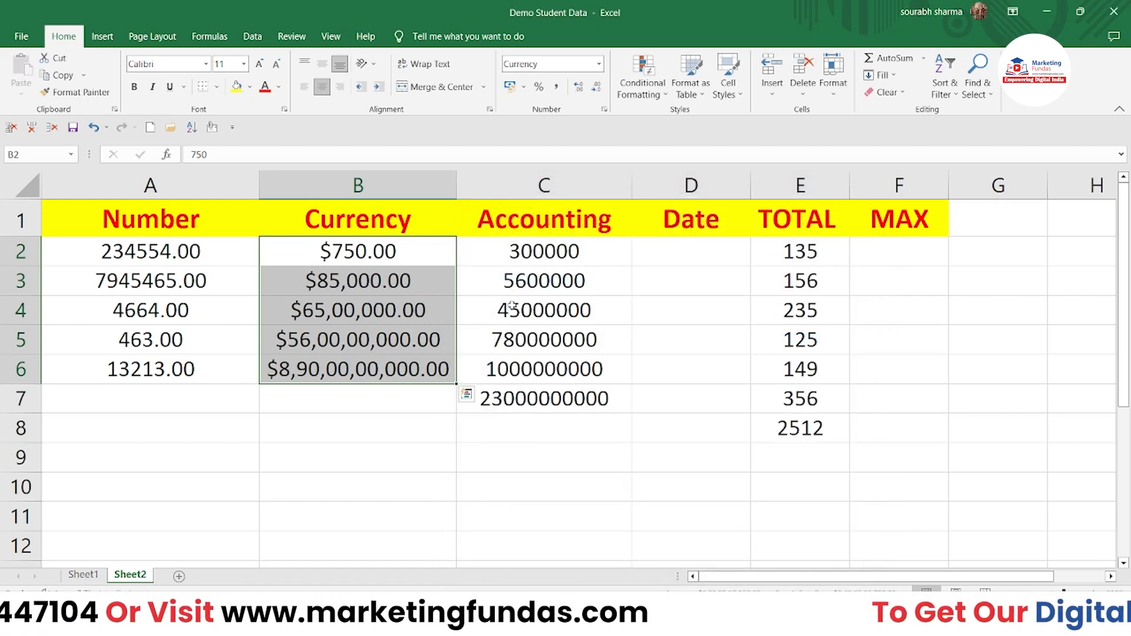
Step: Format C2:C7 as rupee Accounting and autofit column C so every amount shows
left_click_drag(518, 254, 510, 398)
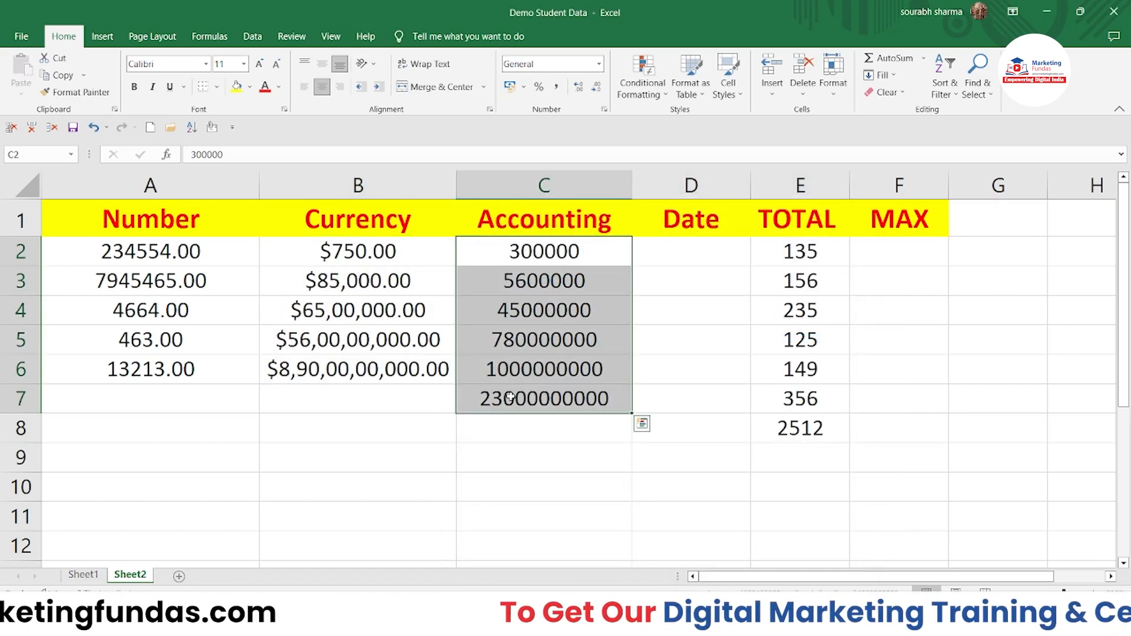
left_click(568, 69)
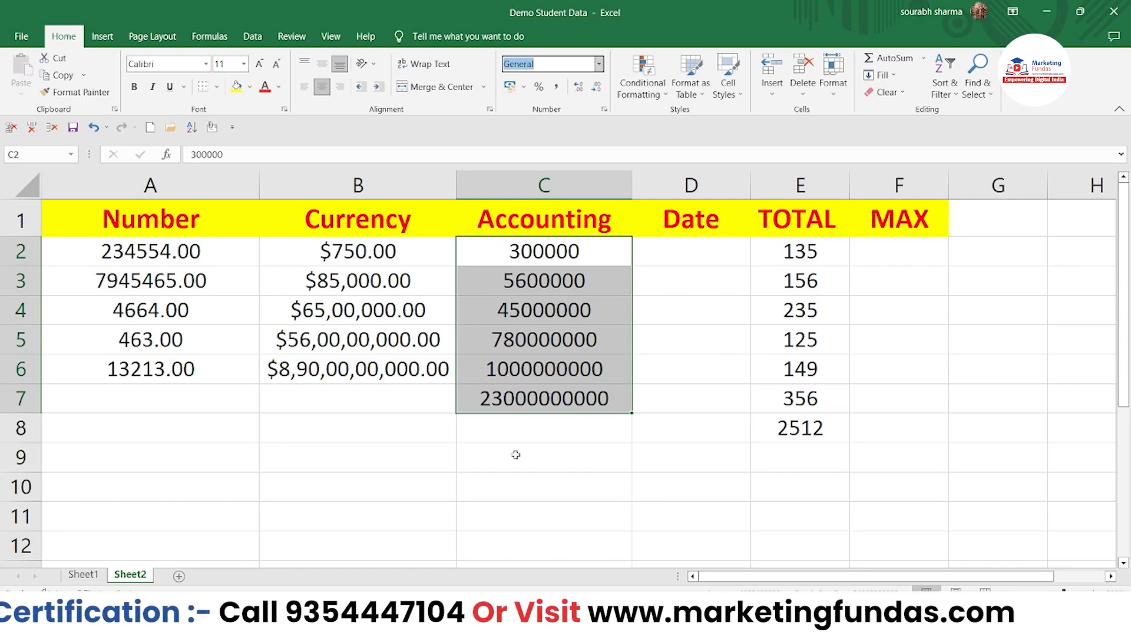
left_click(599, 63)
left_click(550, 195)
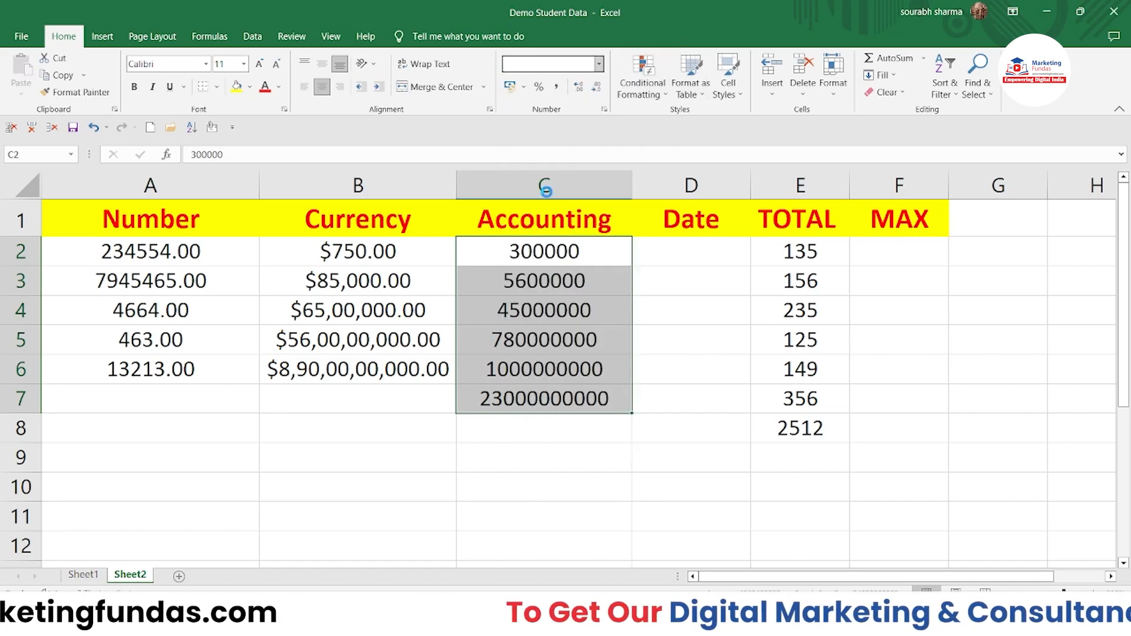
double_click(632, 189)
left_click(652, 461)
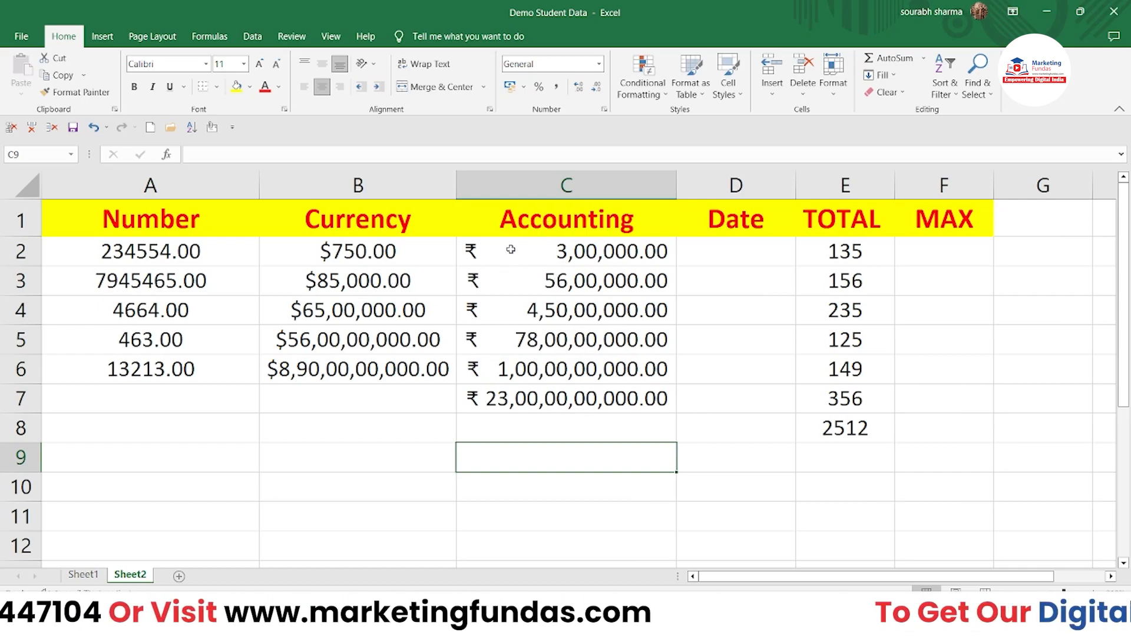
Step: Enter the number 445433337 in cell D2 under the Date heading
left_click(598, 63)
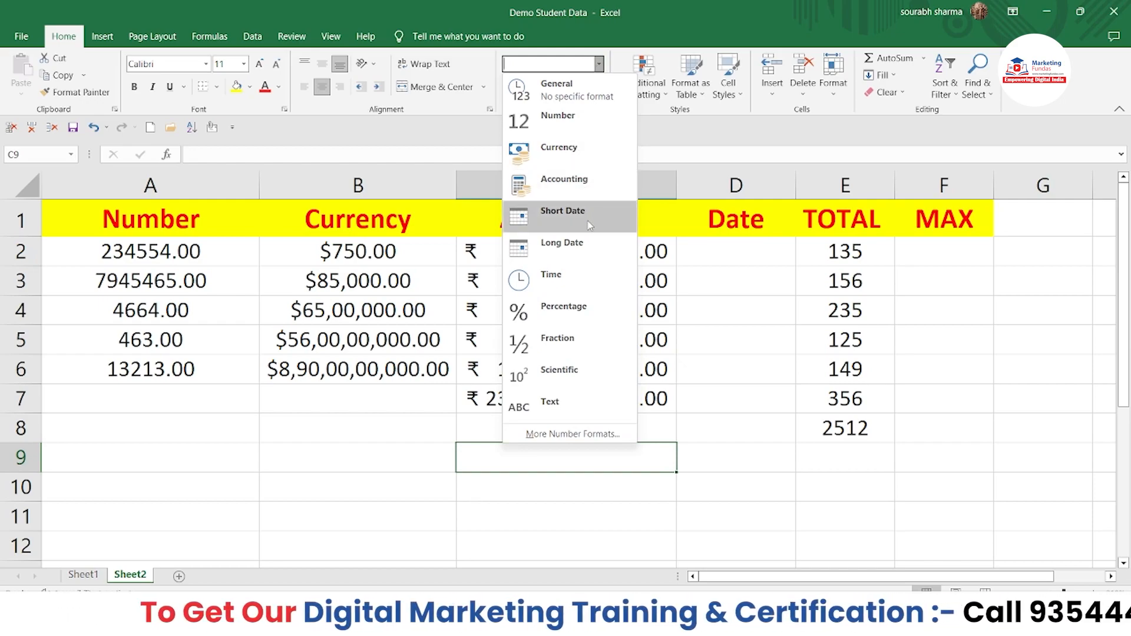
key("alt")
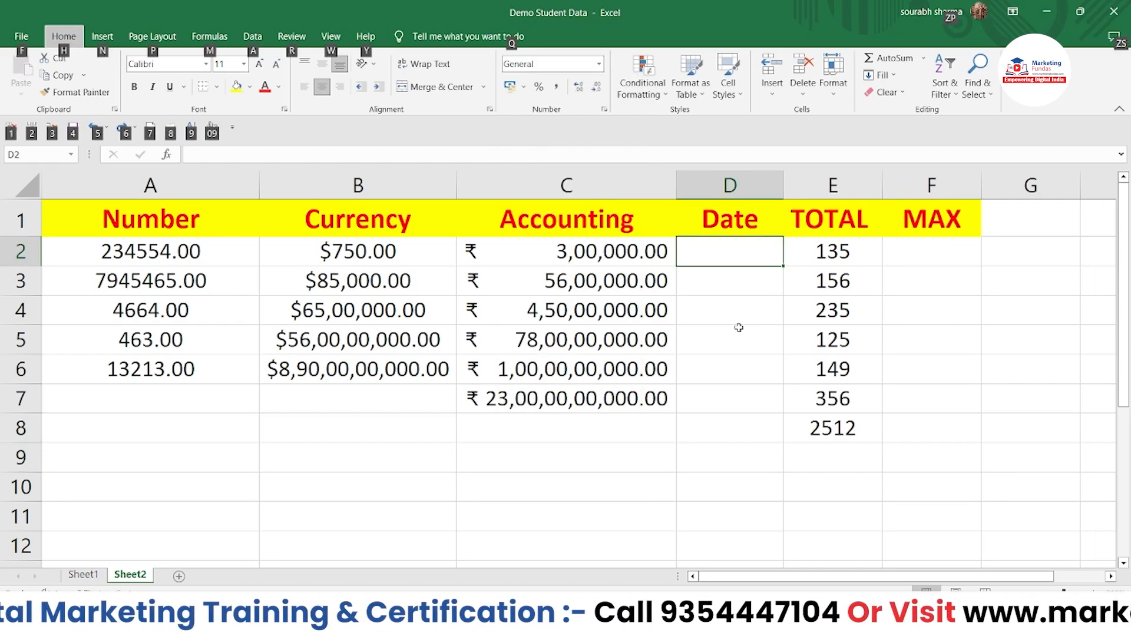
left_click(738, 327)
left_click(726, 257)
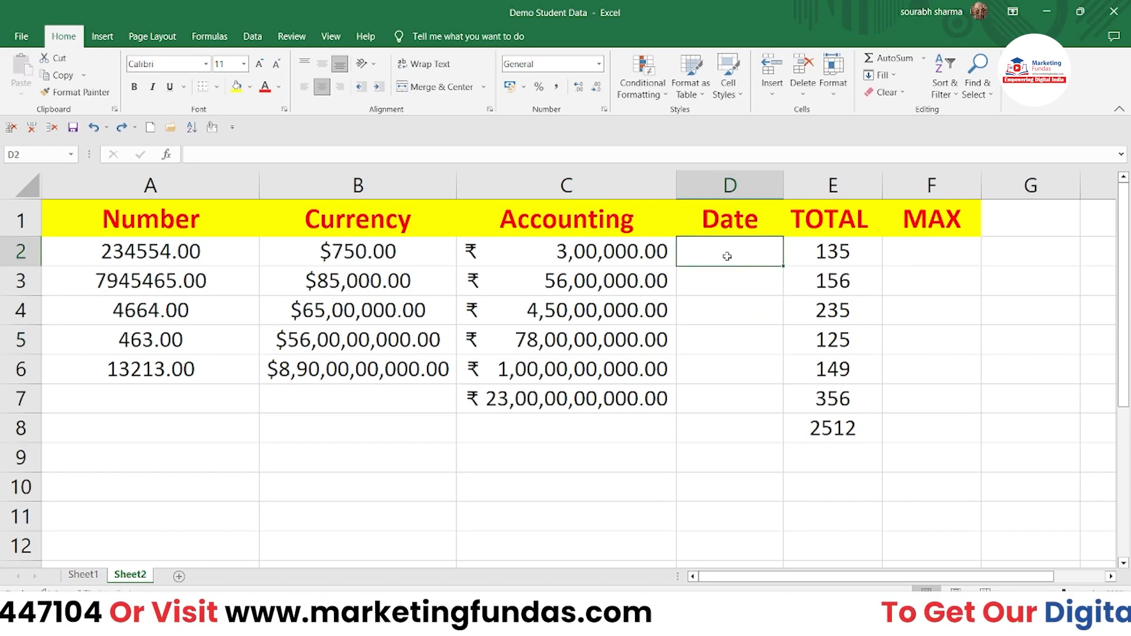
type("1")
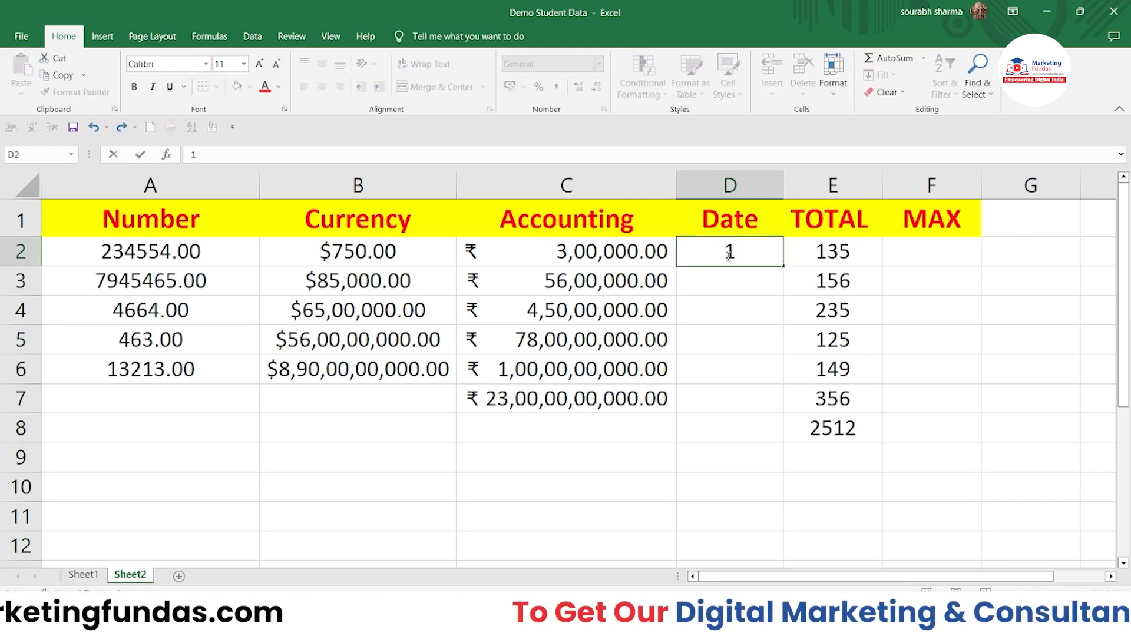
type("2.")
key("BackSpace")
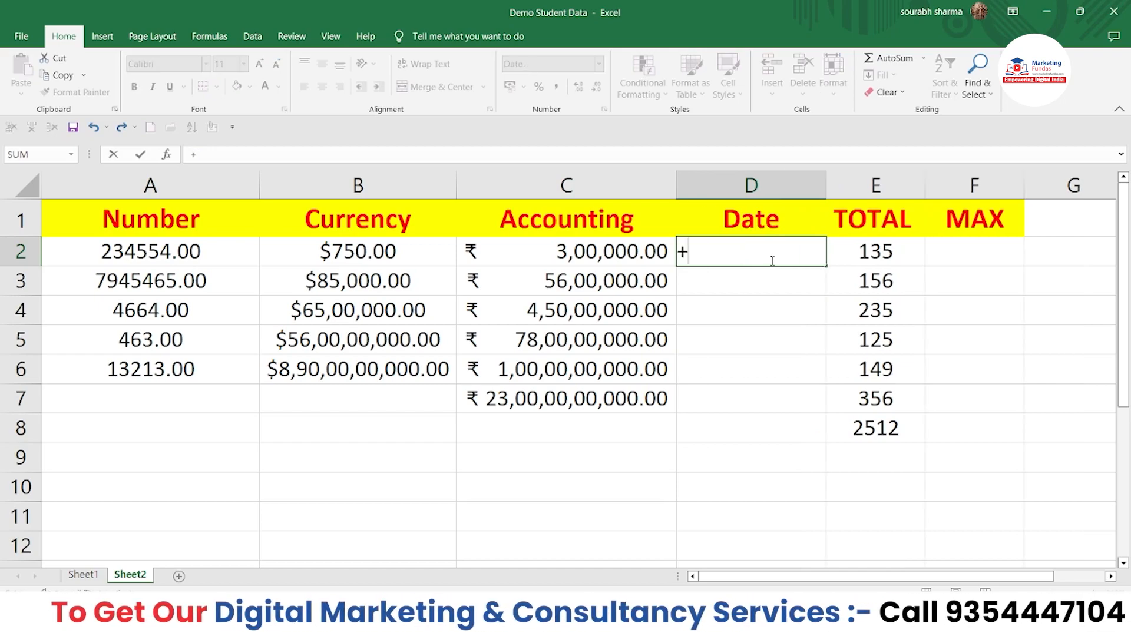
key("BackSpace")
type("445")
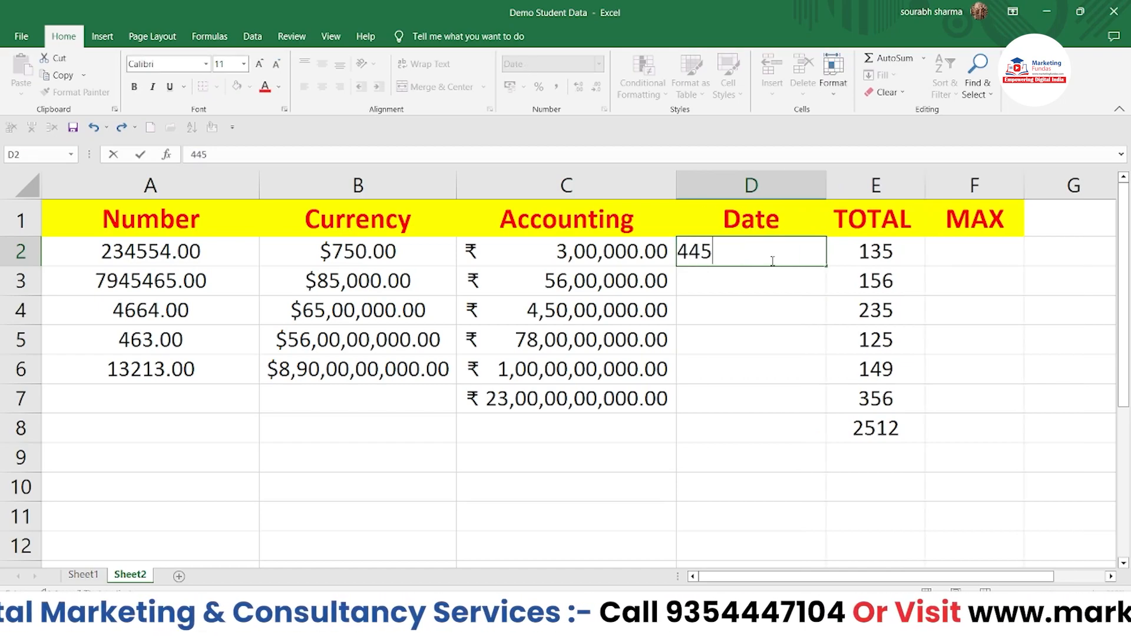
type("4333\\3")
key("BackSpace")
key("BackSpace")
type("37")
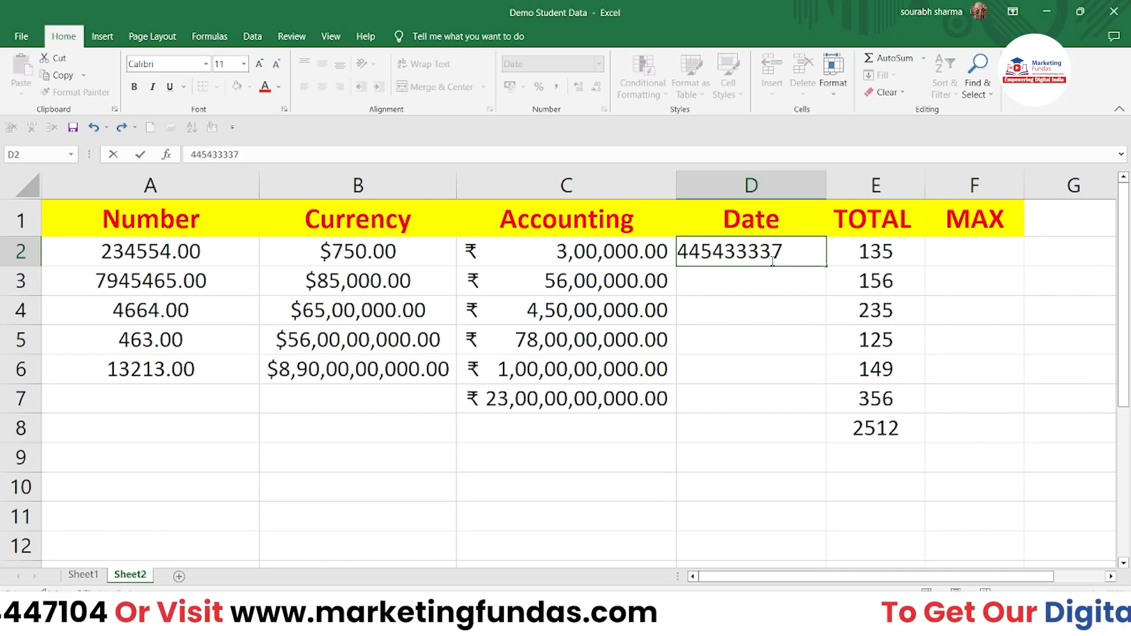
key("Return")
Step: Delete the number from D2, leaving the cell empty
left_click(786, 253)
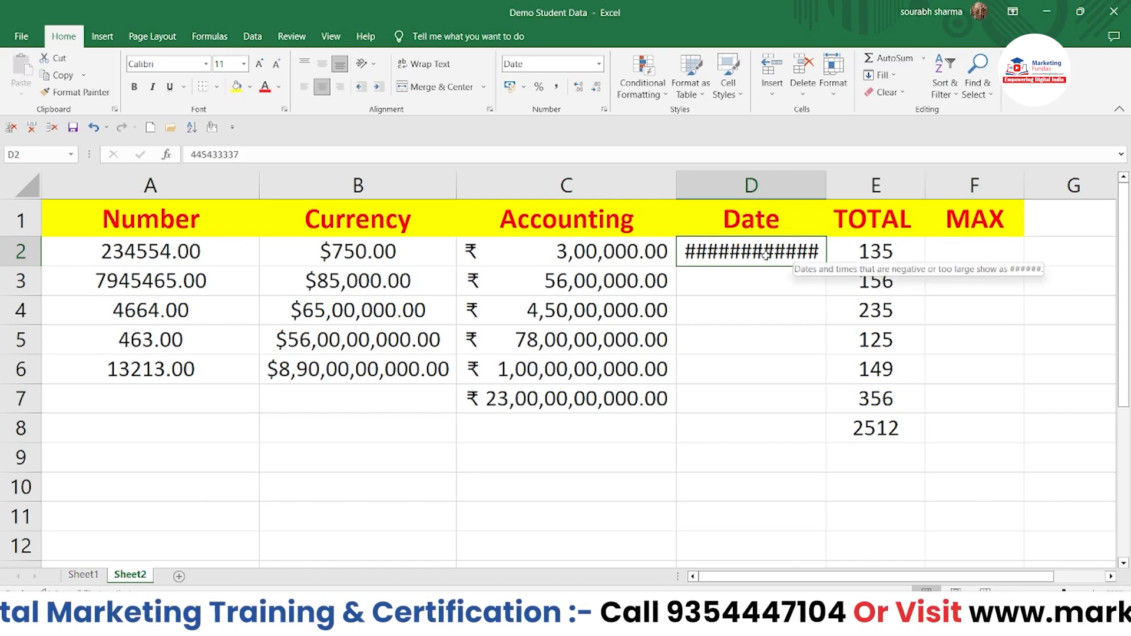
double_click(766, 254)
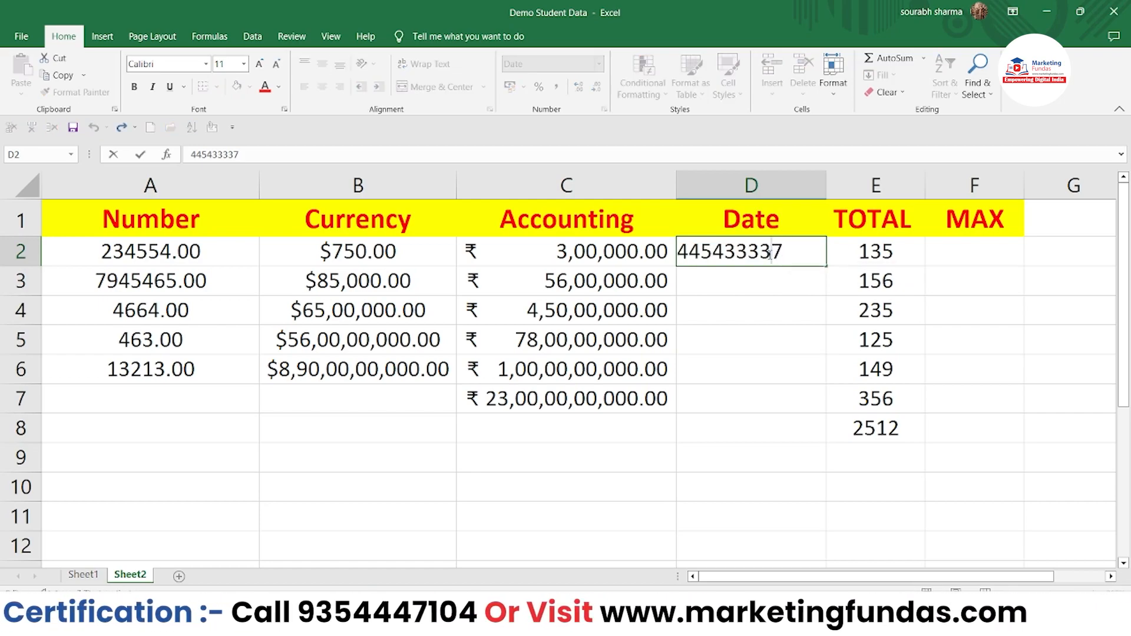
left_click_drag(784, 258, 670, 258)
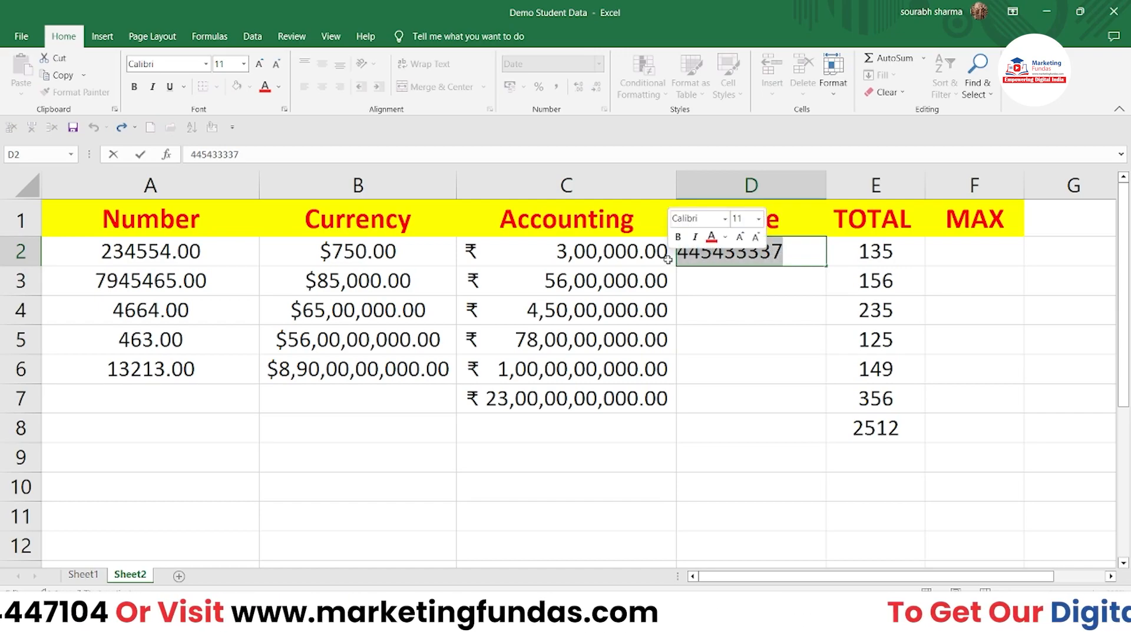
key("Delete")
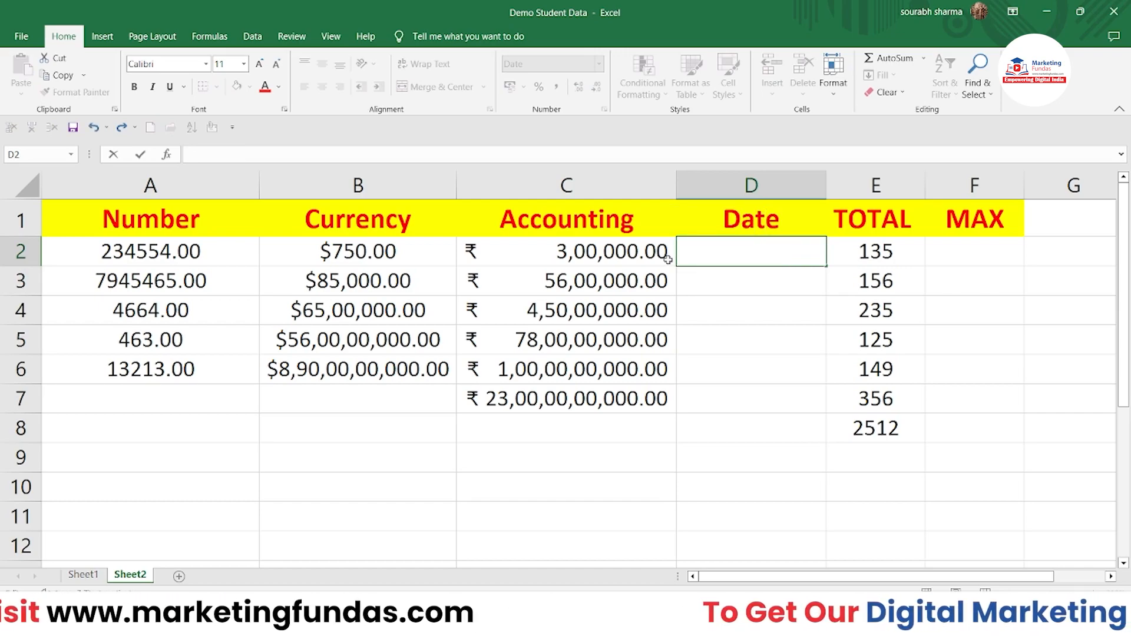
left_click(695, 281)
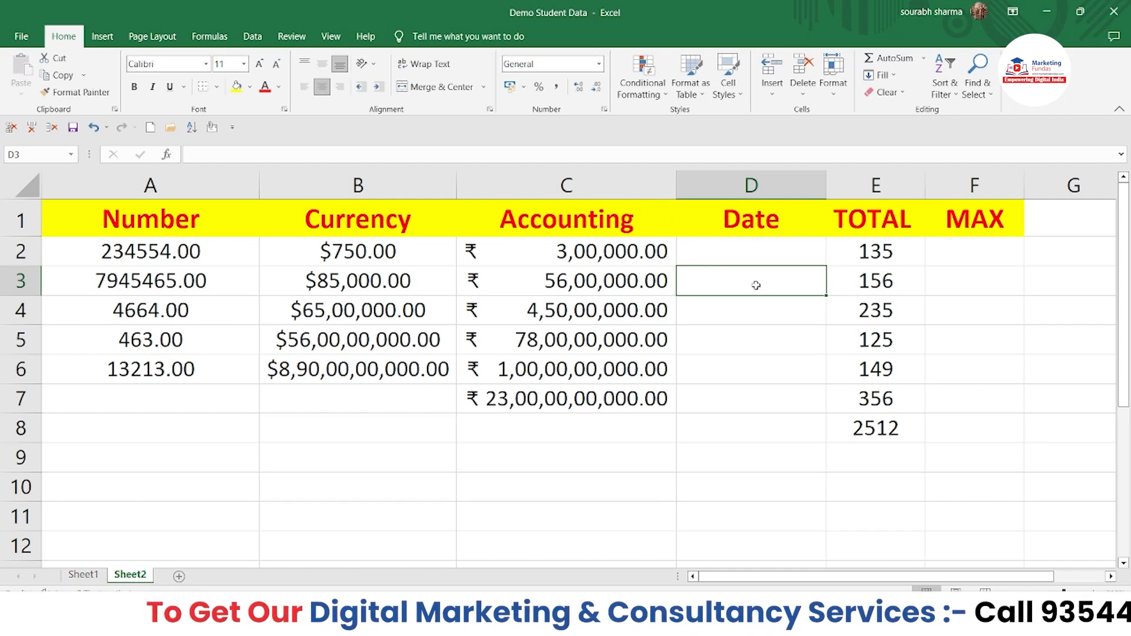
Step: Reset cell D2's number format to General
left_click(745, 263)
left_click(569, 68)
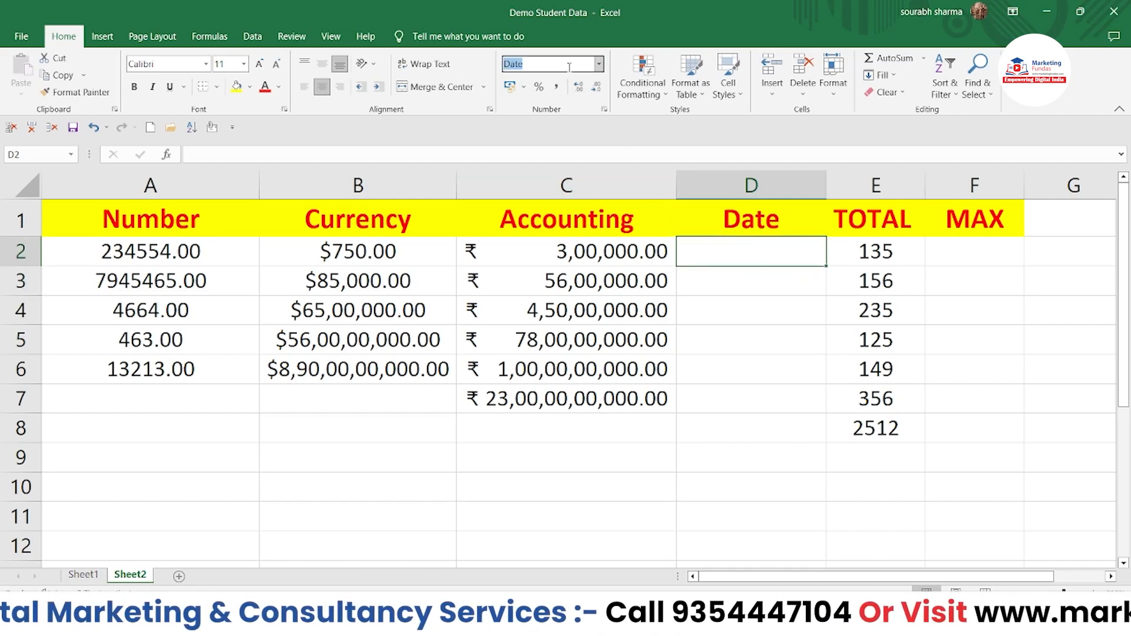
left_click(599, 65)
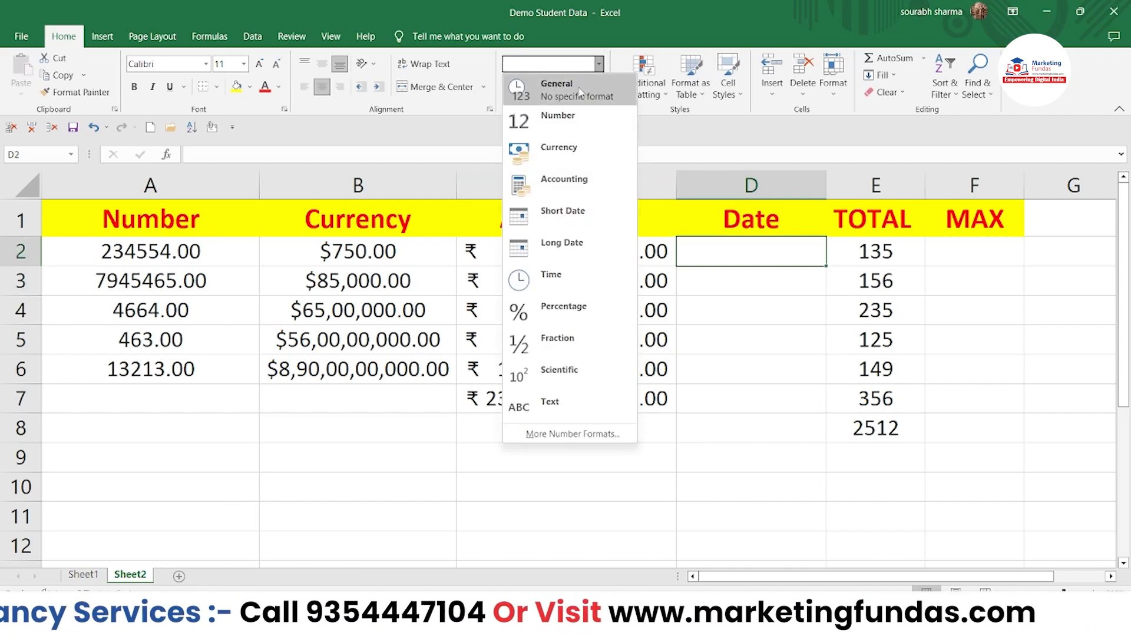
left_click(548, 88)
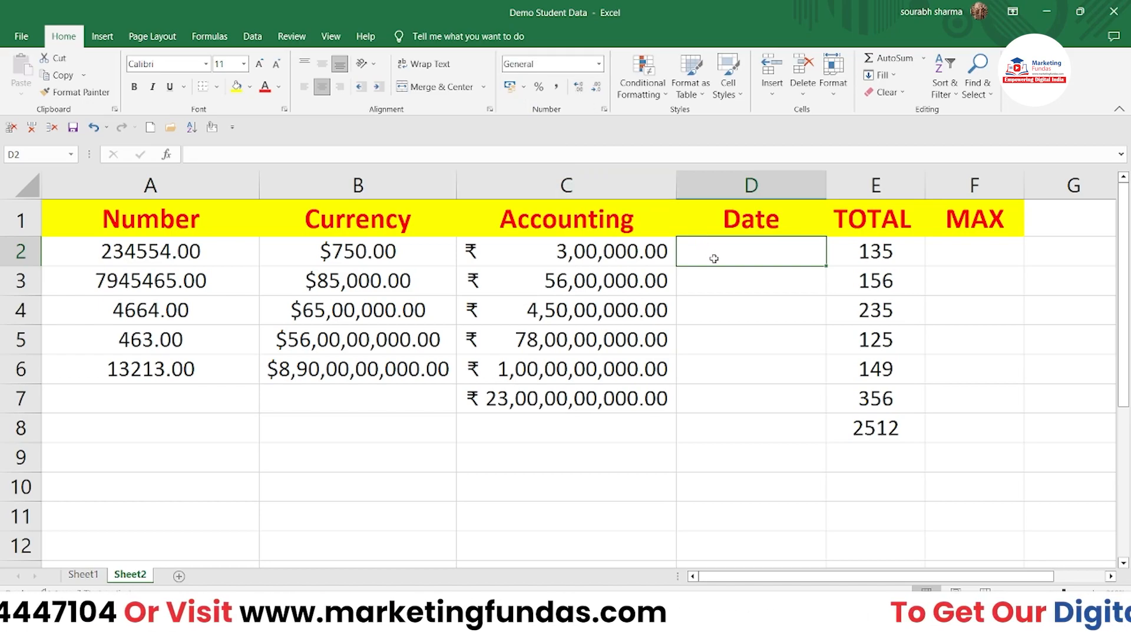
left_click(716, 283)
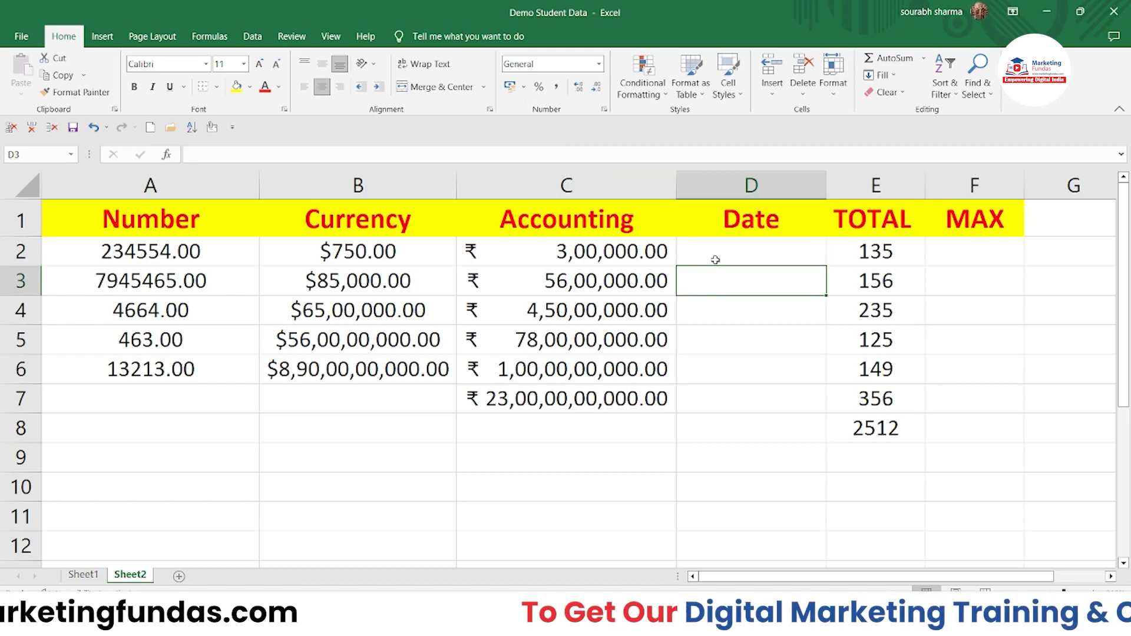
left_click(715, 259)
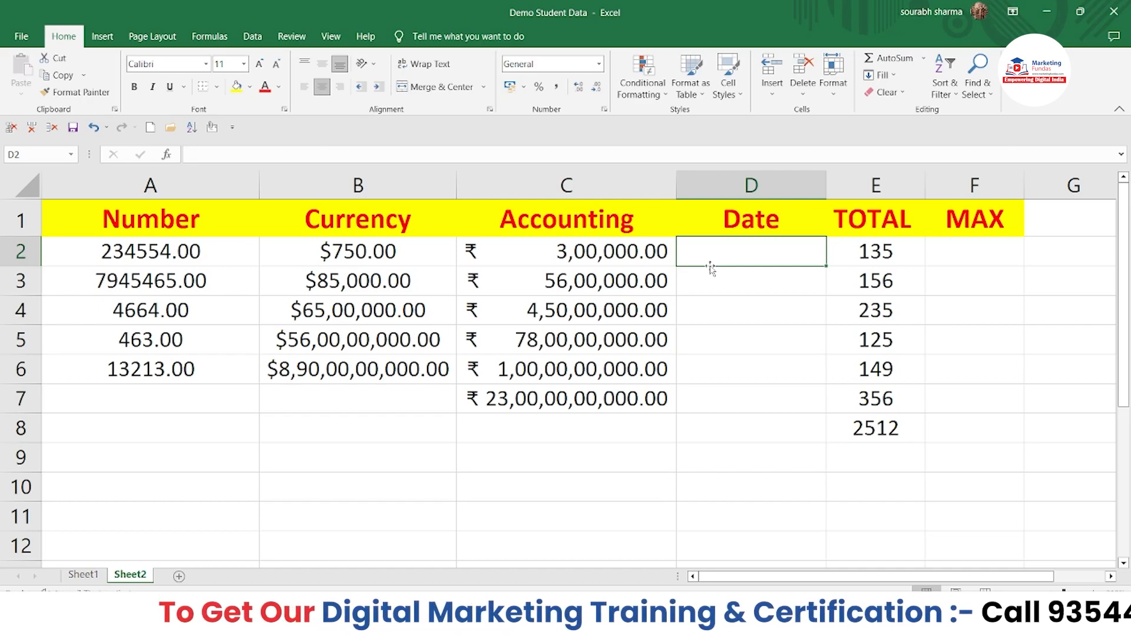
left_click(598, 64)
left_click(677, 370)
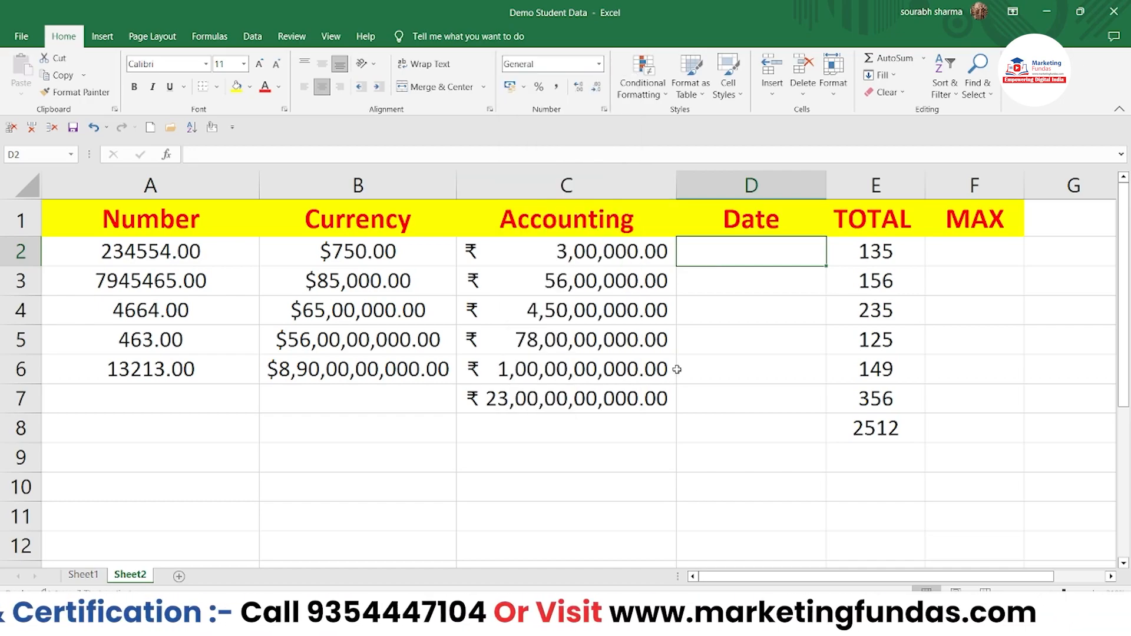
left_click_drag(884, 252, 880, 284)
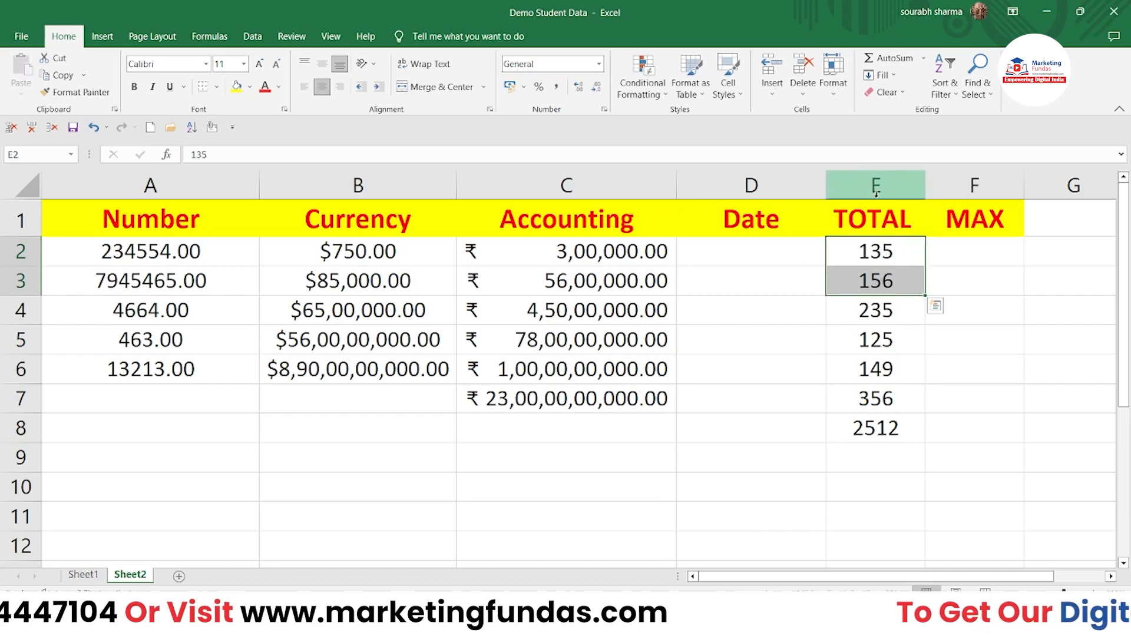
Step: Change heading E1 from TOTAL to Time and F1 from MAX to %tage
left_click(878, 230)
double_click(878, 230)
left_click_drag(905, 229, 828, 227)
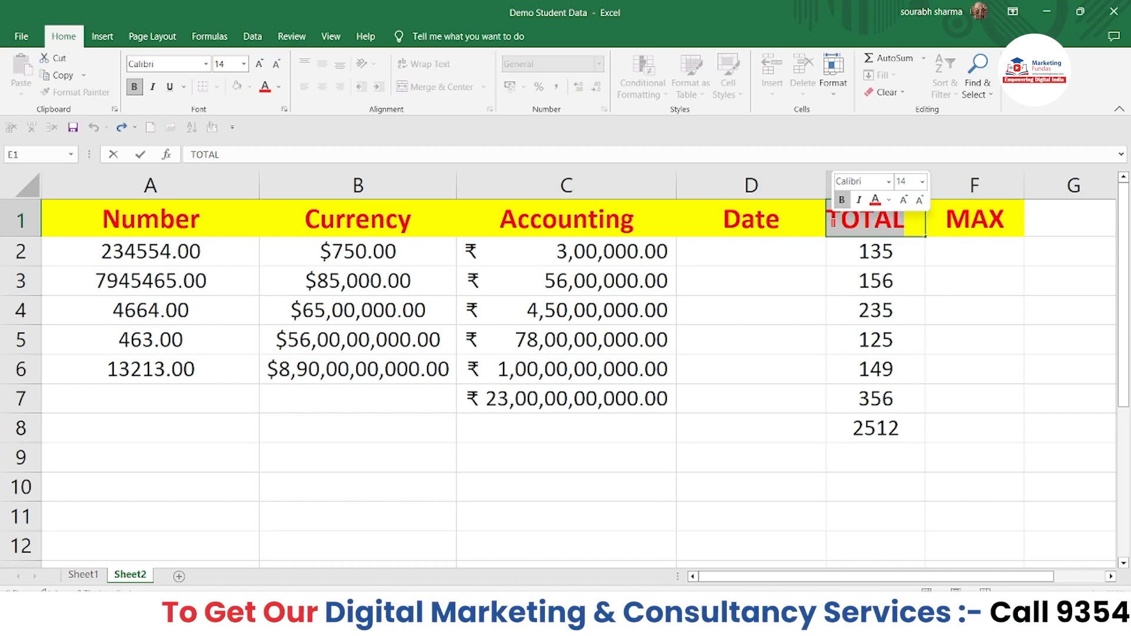
type("Time")
key("Tab")
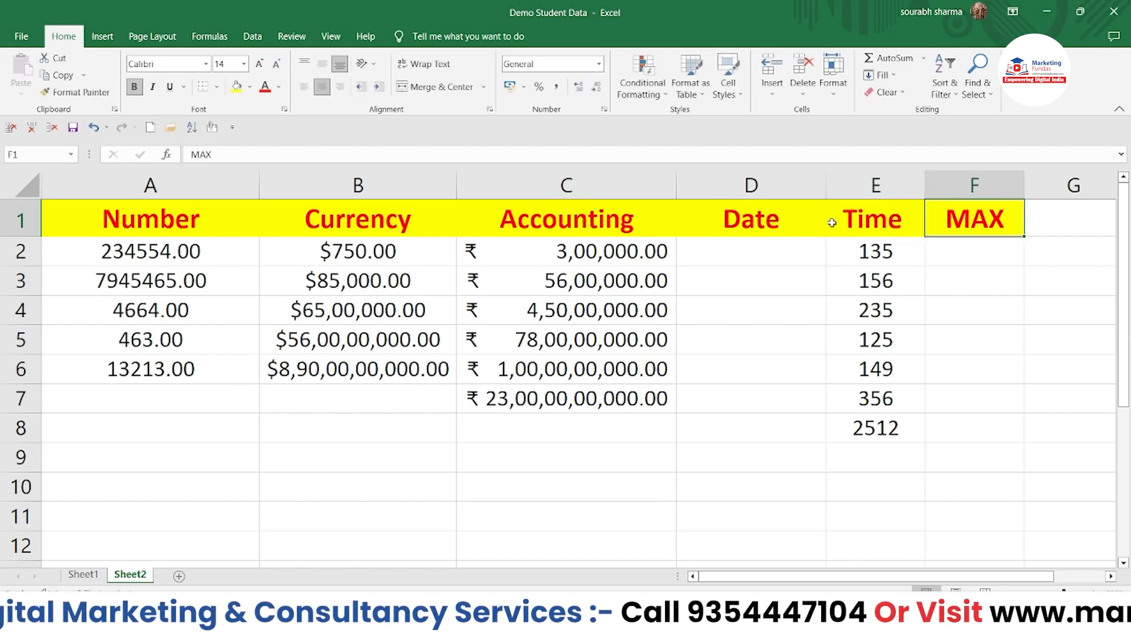
type("%tage")
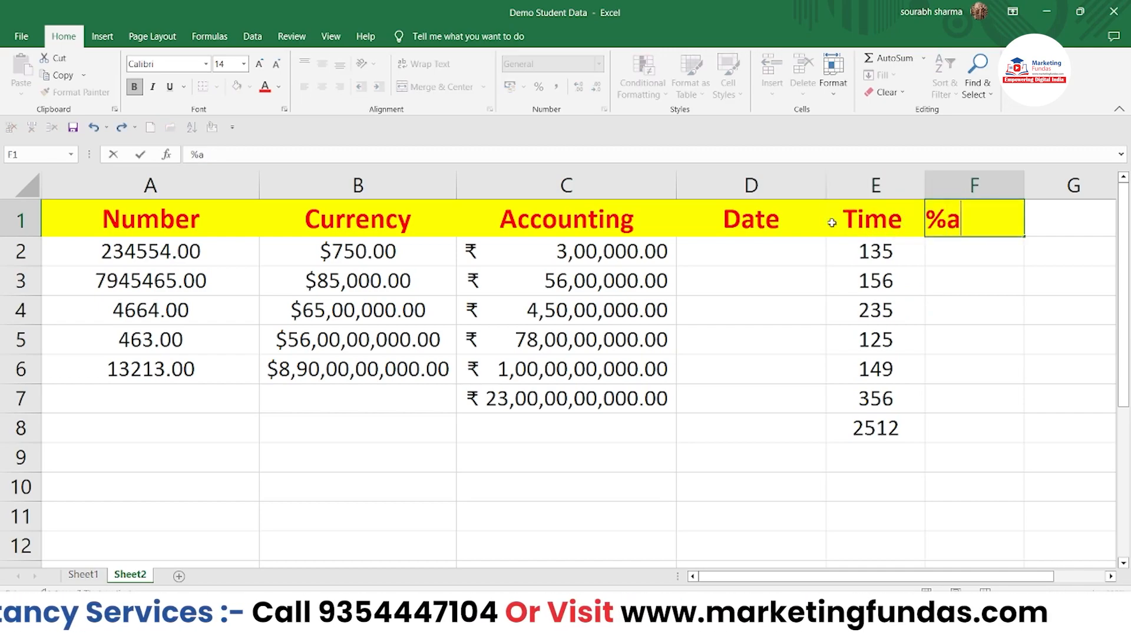
left_click(833, 261)
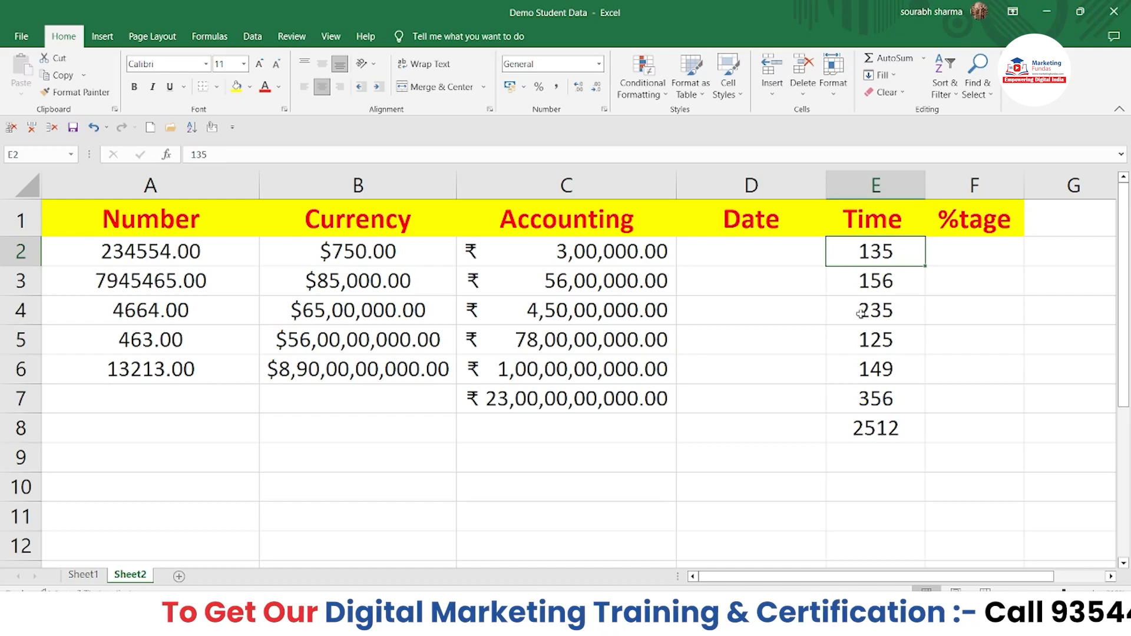
Step: Format E2:E8 as Time and check that the cells read 12:00:00 AM
left_click_drag(863, 274, 863, 258)
double_click(863, 258)
left_click(753, 312)
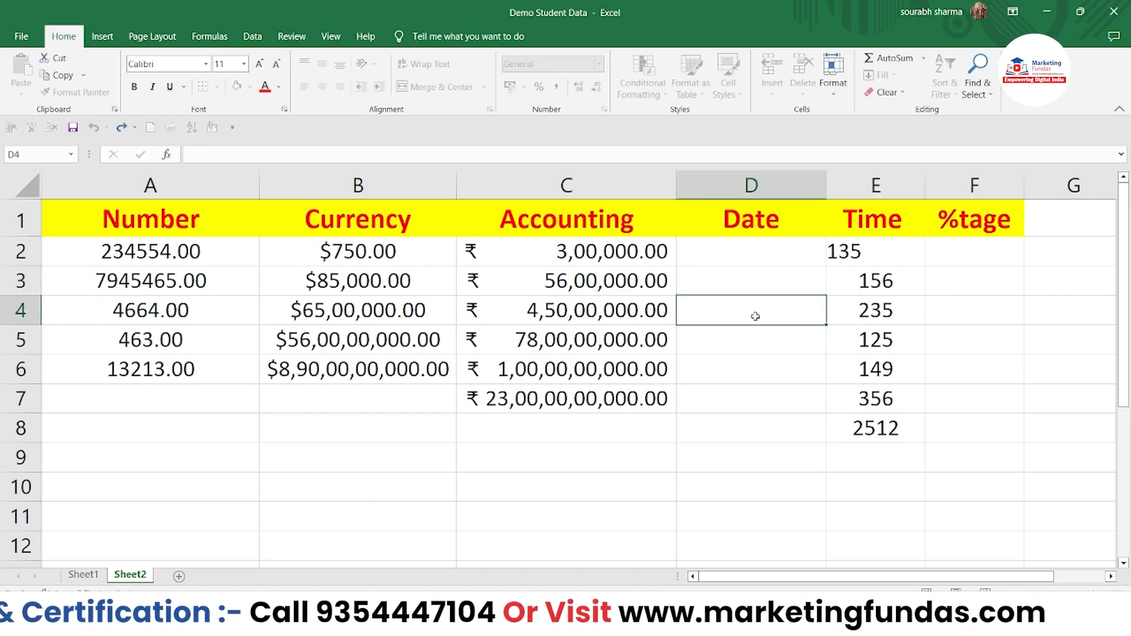
left_click_drag(871, 252, 881, 436)
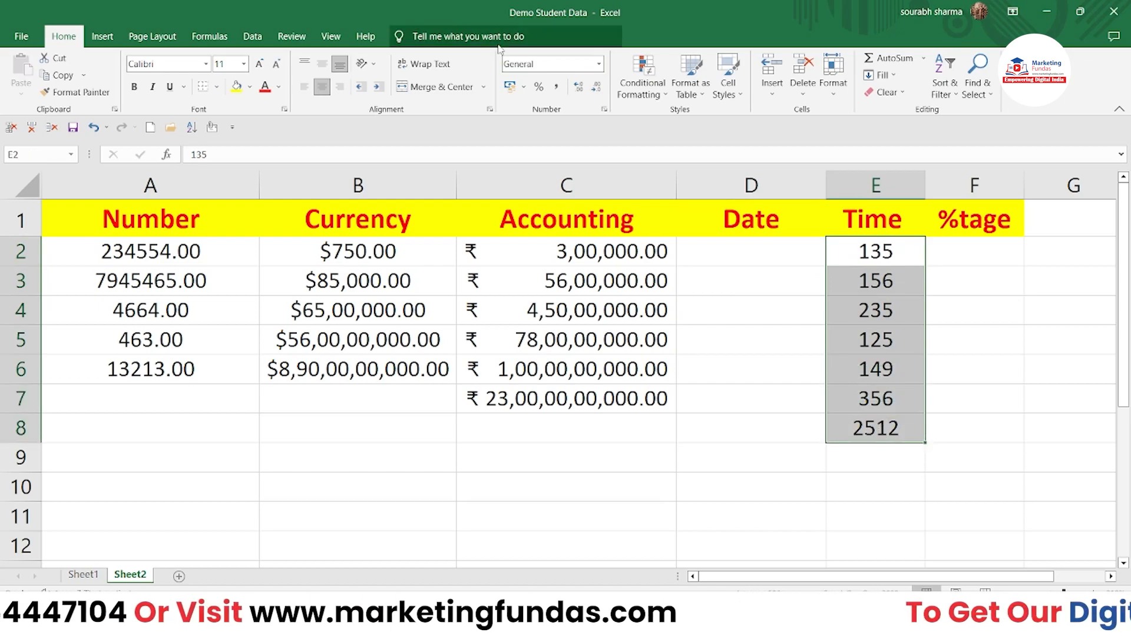
left_click(599, 65)
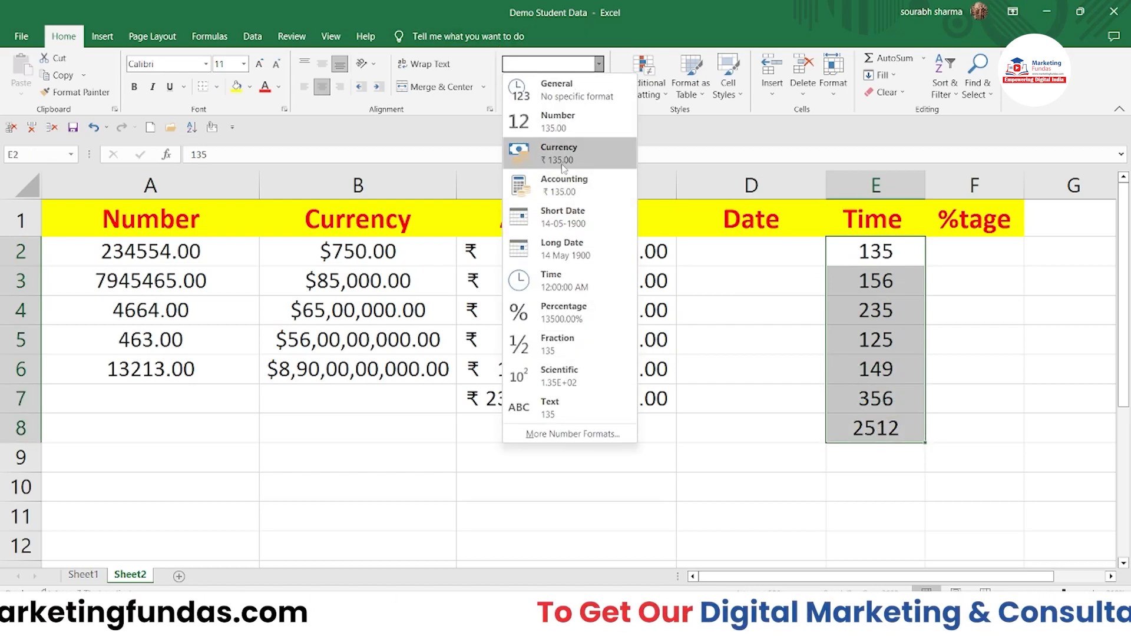
left_click(564, 290)
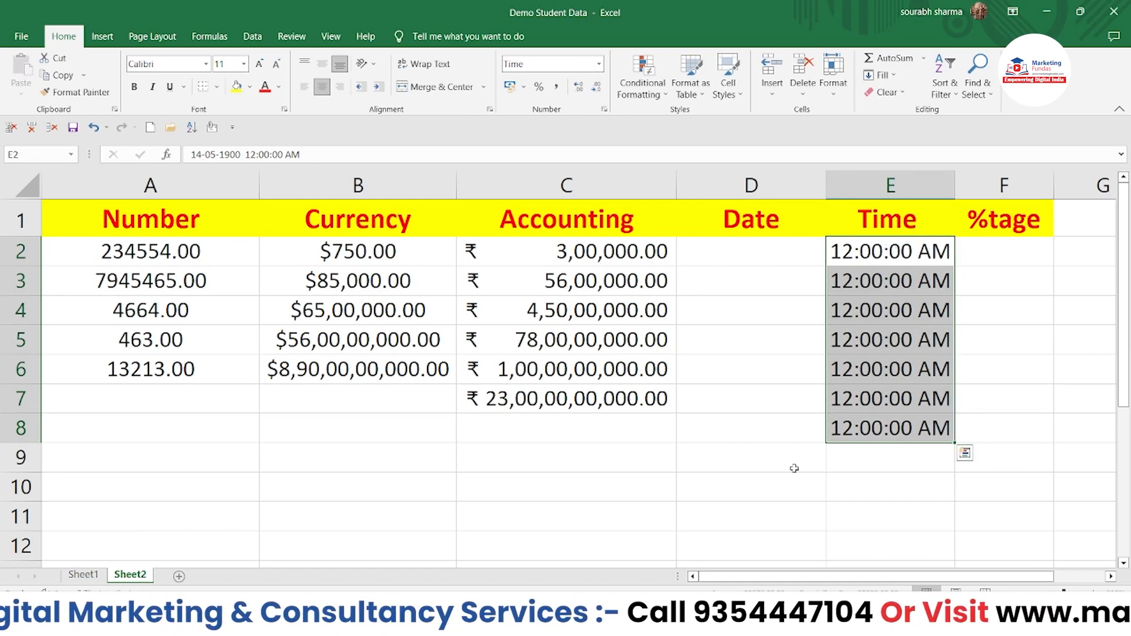
left_click(859, 307)
left_click(860, 267)
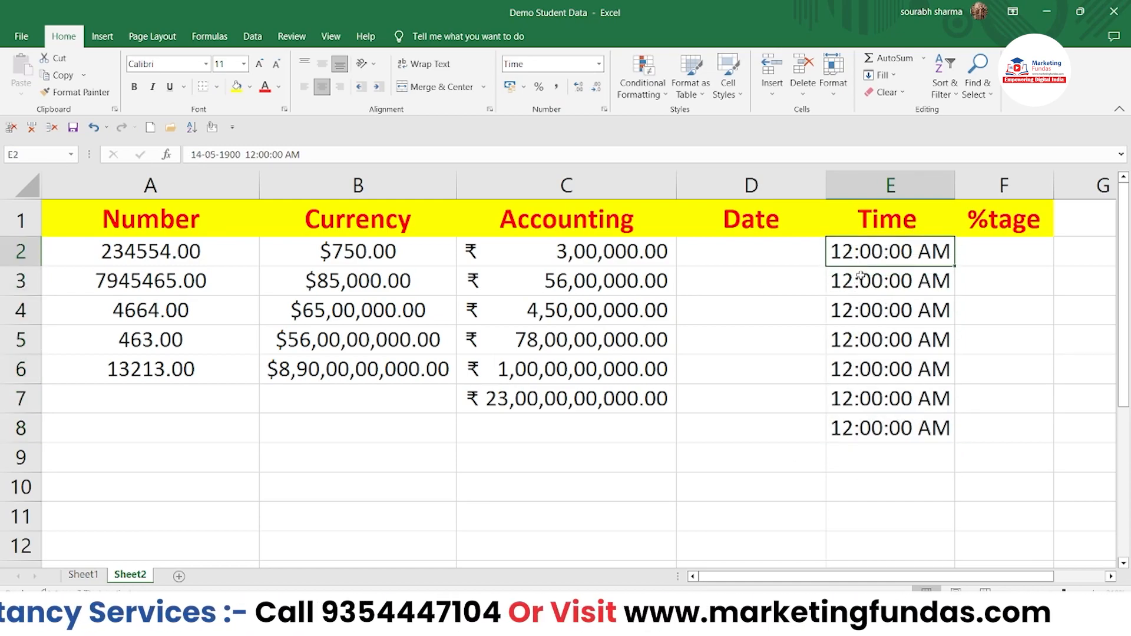
left_click(860, 281)
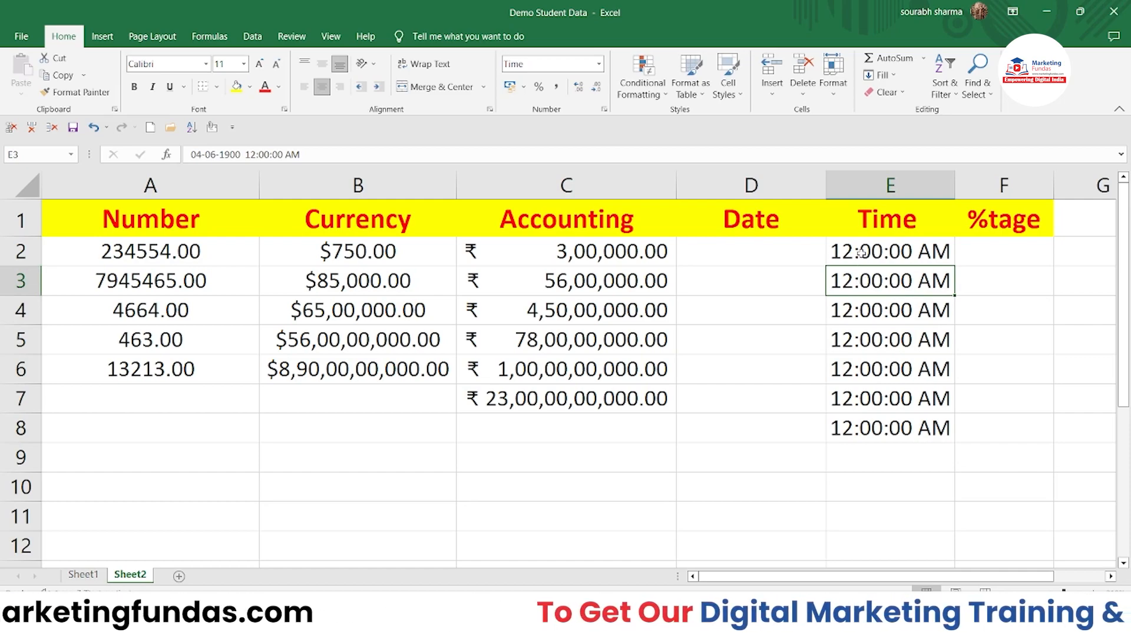
left_click(861, 253)
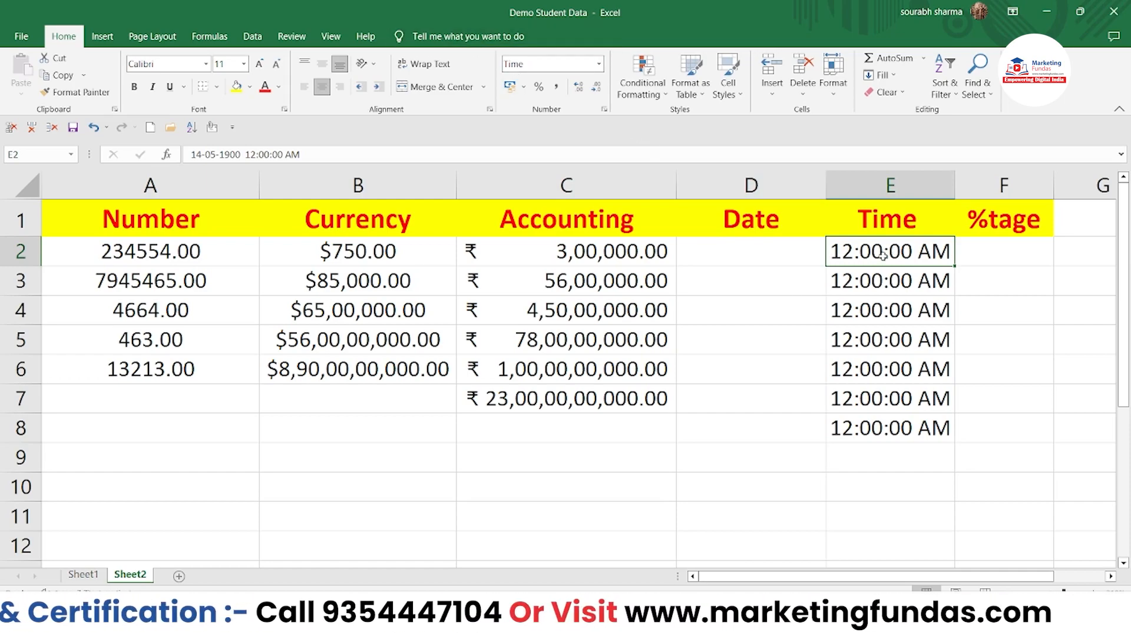
left_click(968, 260)
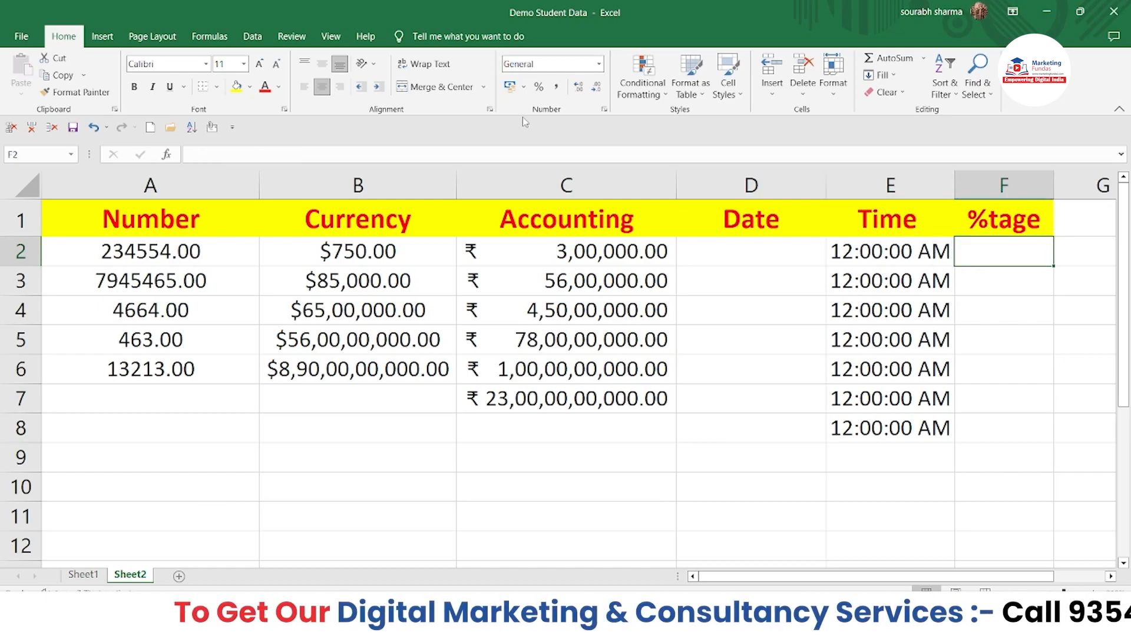
Step: Format F2 as Percentage and enter 75%
left_click(598, 65)
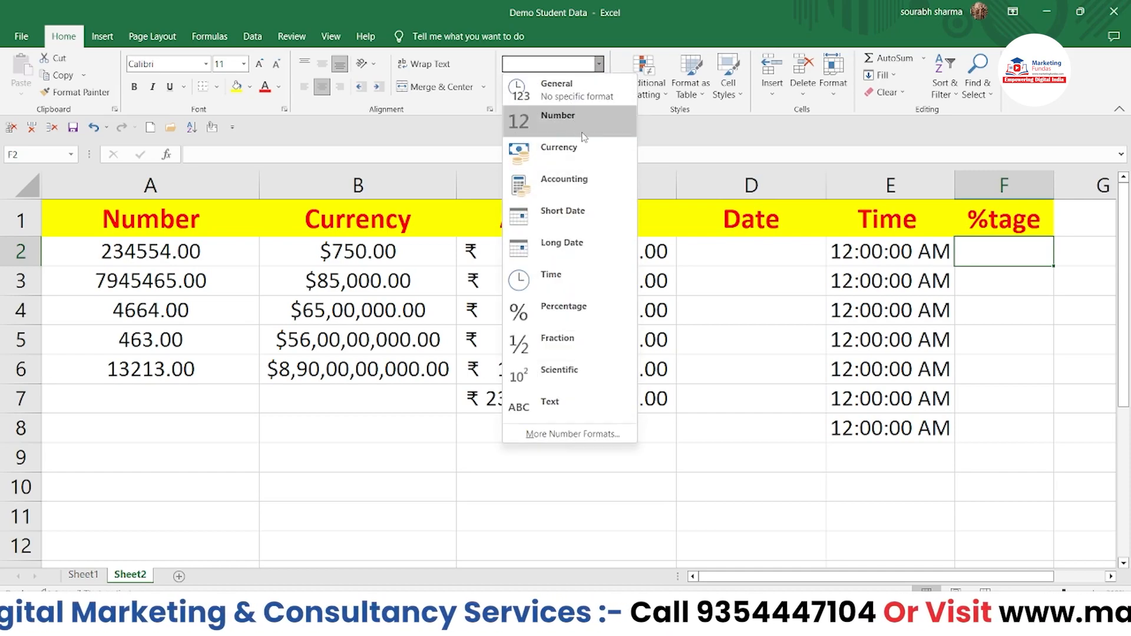
left_click(545, 311)
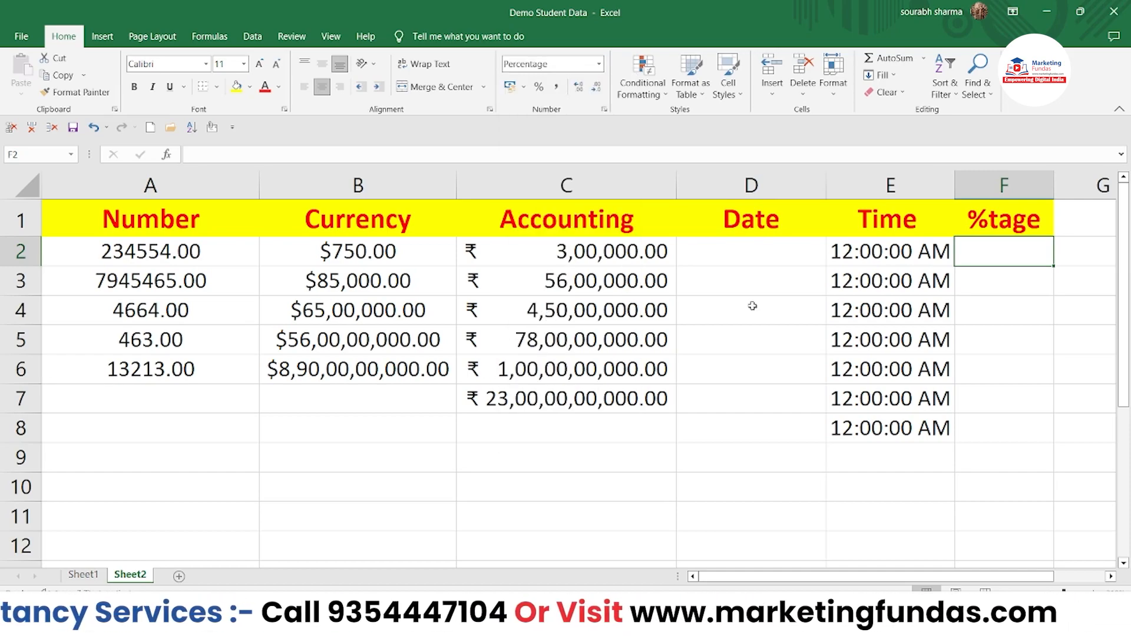
type("75")
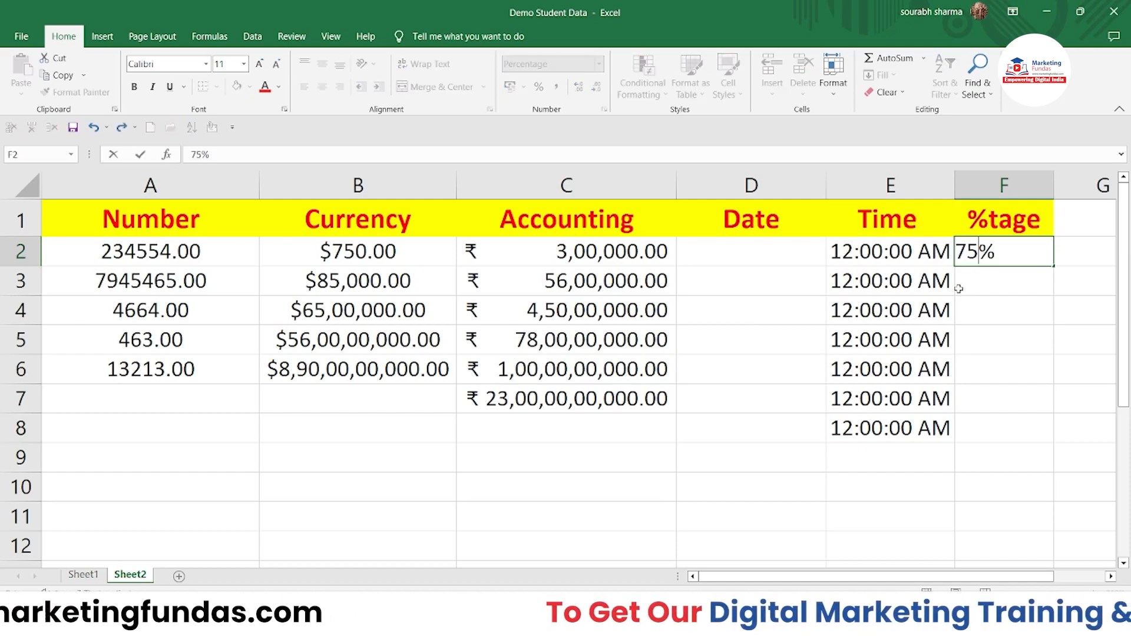
key("Return")
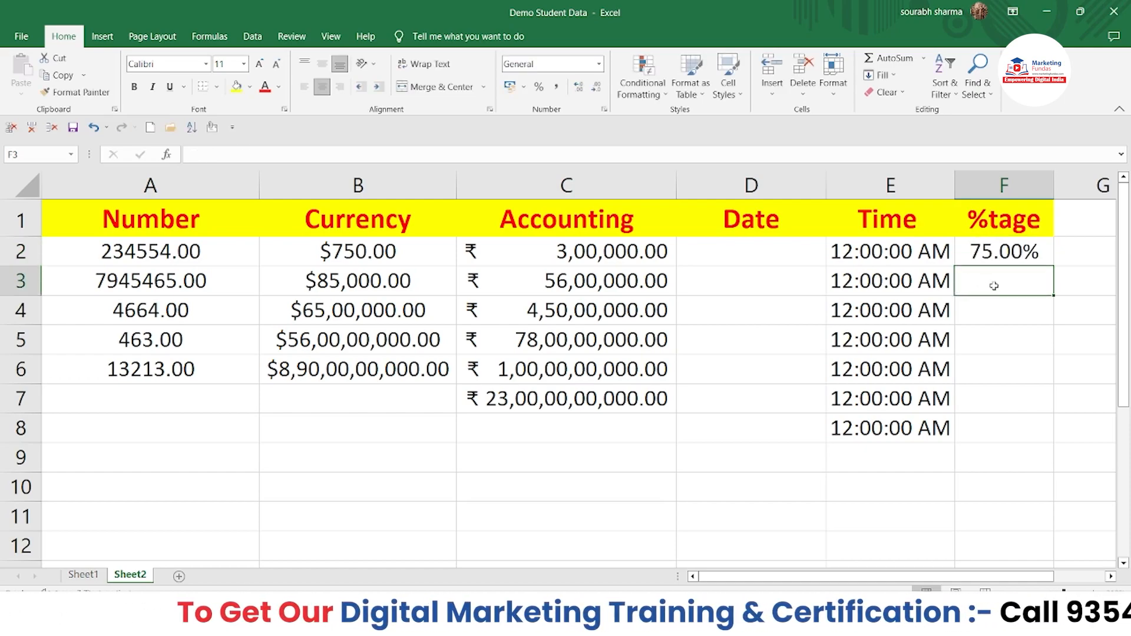
Step: Format F3:F8 as Percentage and enter 78, 454, 224, 1212, 7575 and 21212
left_click_drag(978, 288, 999, 430)
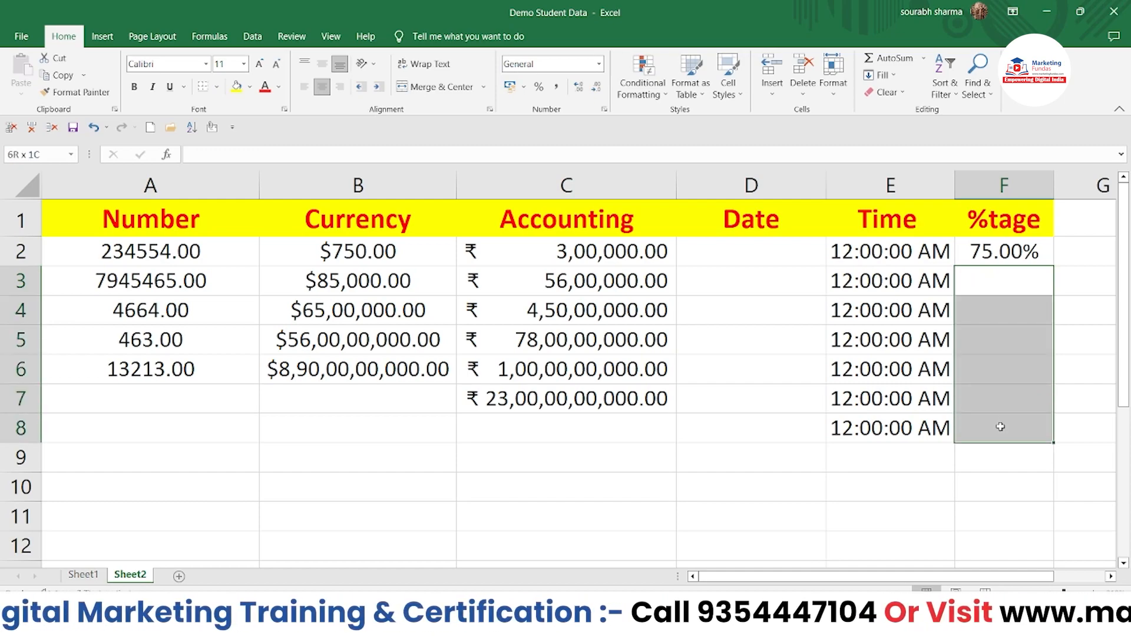
left_click(599, 66)
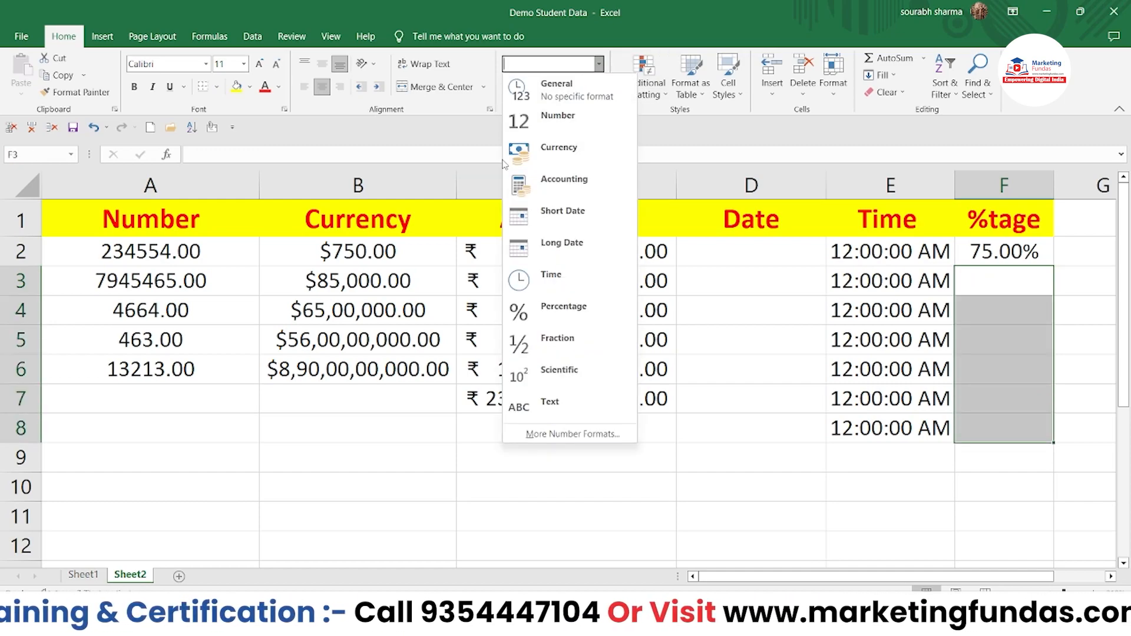
left_click(550, 306)
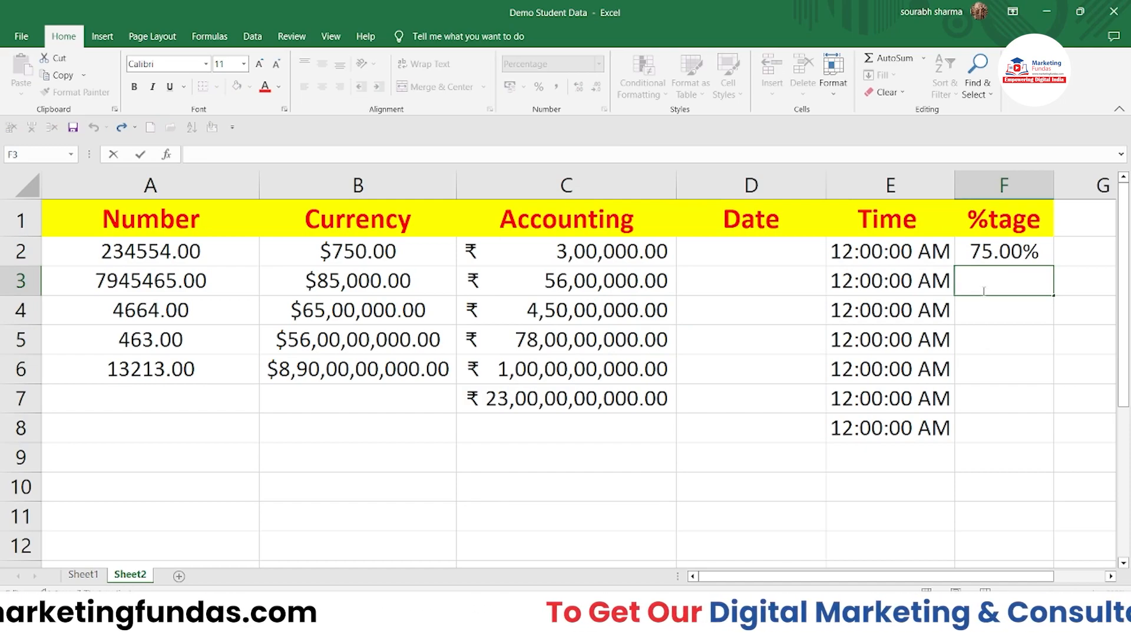
key("Escape")
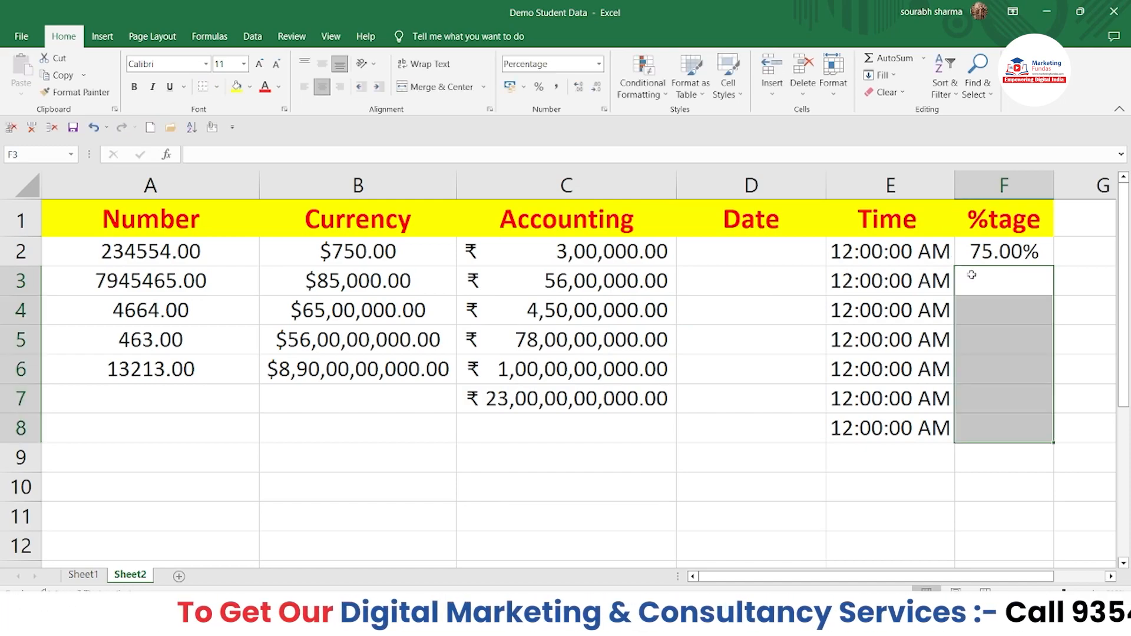
type("78")
key("Return")
type("454")
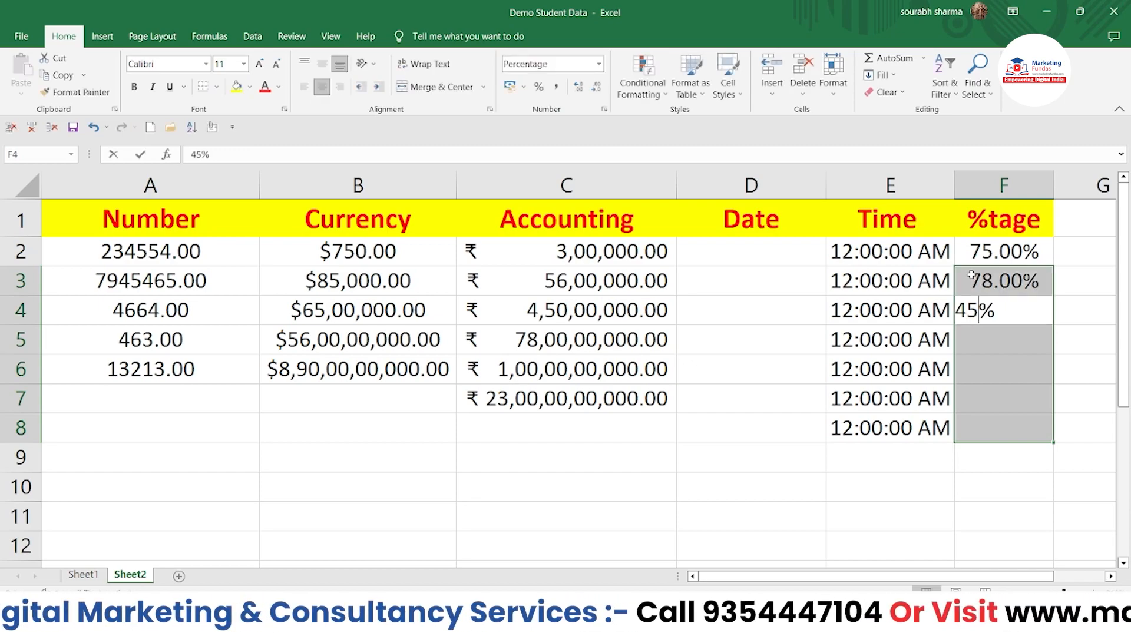
key("Return")
type("224")
key("Return")
type("121")
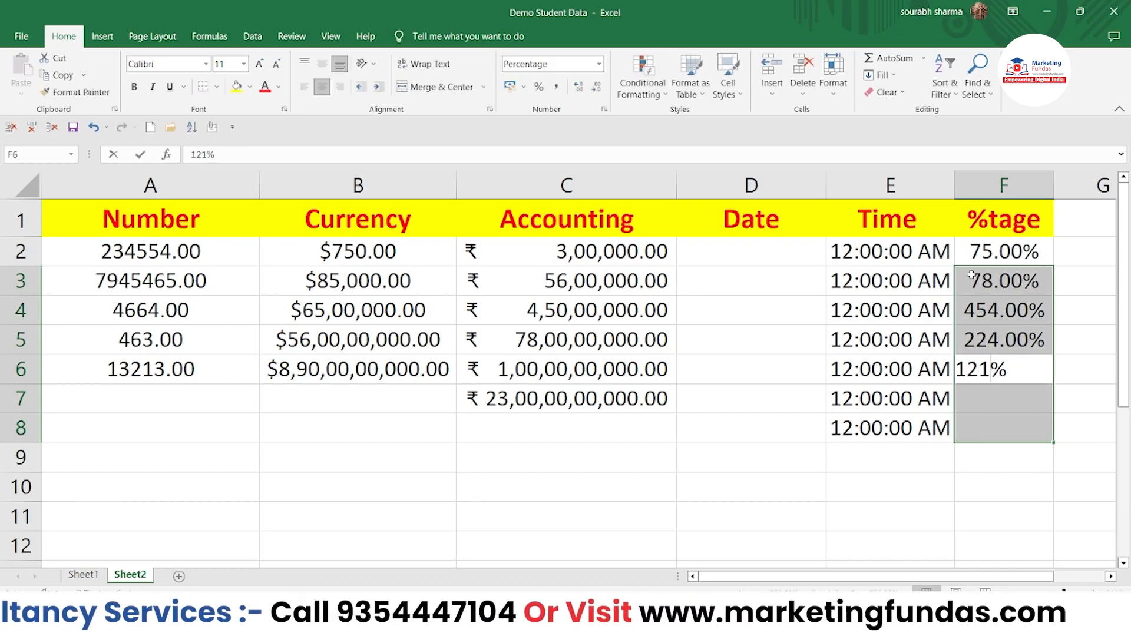
key("Return")
type("7575")
key("Return")
type("21212")
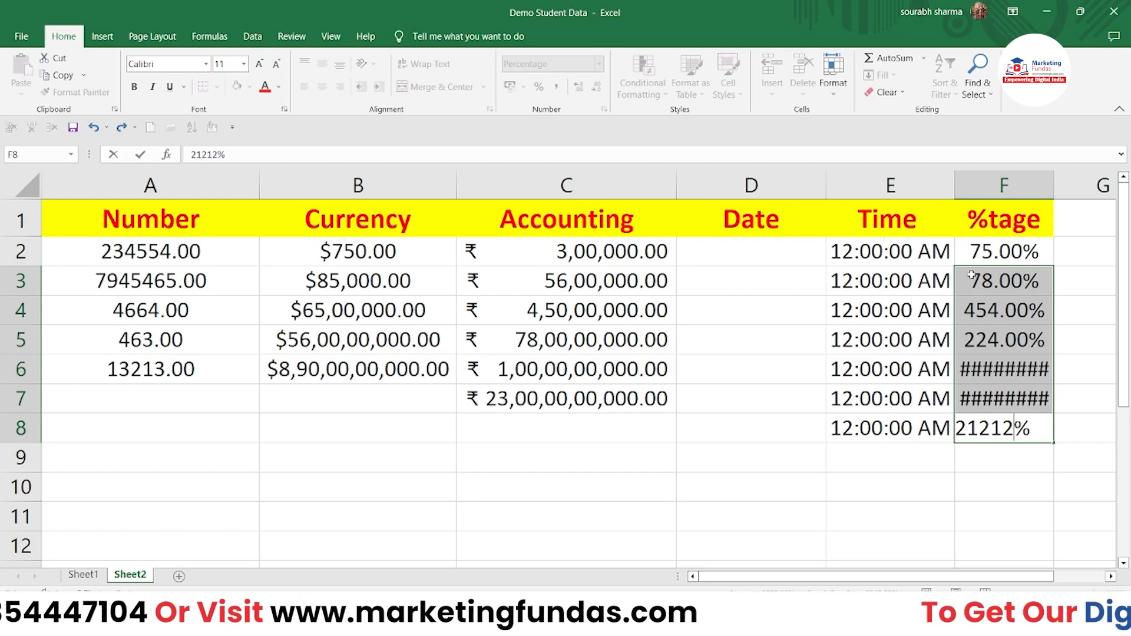
key("Return")
Step: Leave a =-D1 formula in F11, which displays #VALUE!
left_click(1018, 515)
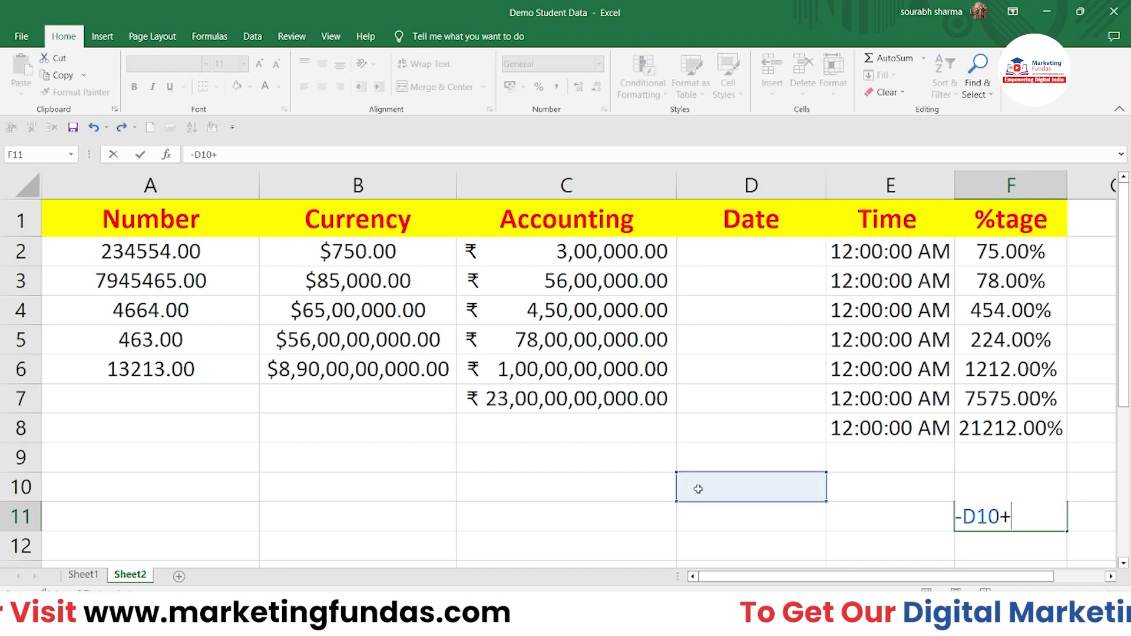
key("BackSpace")
key("BackSpace")
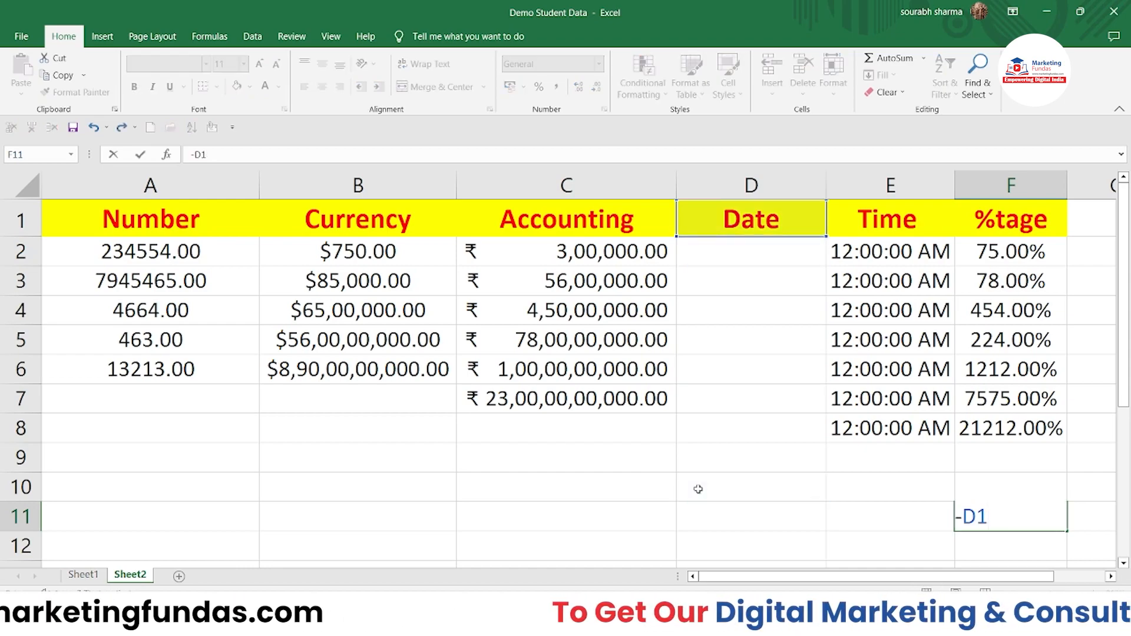
left_click(401, 448)
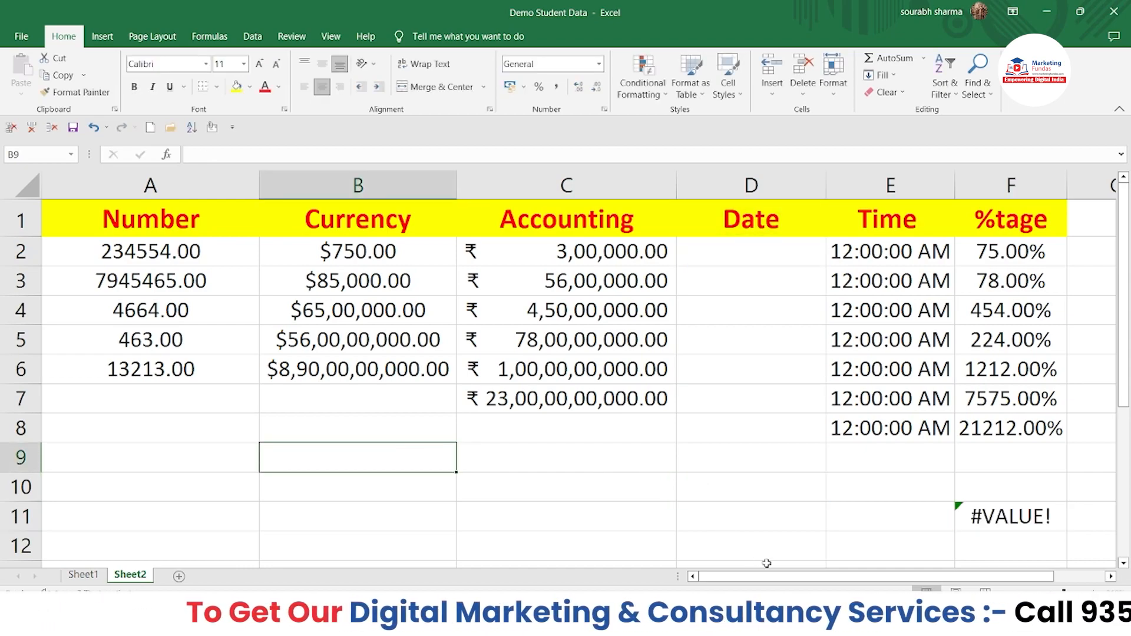
scroll(292, 400, "down", 1)
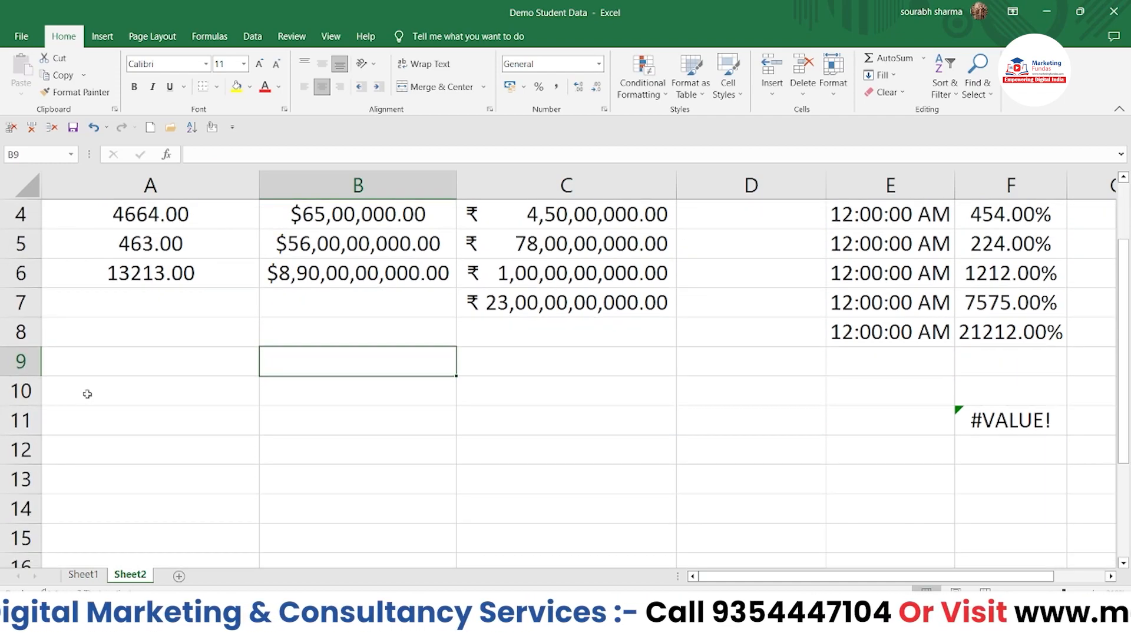
left_click(97, 399)
Step: Enter the names Arther in A10 and Nina in A11
type("Arther")
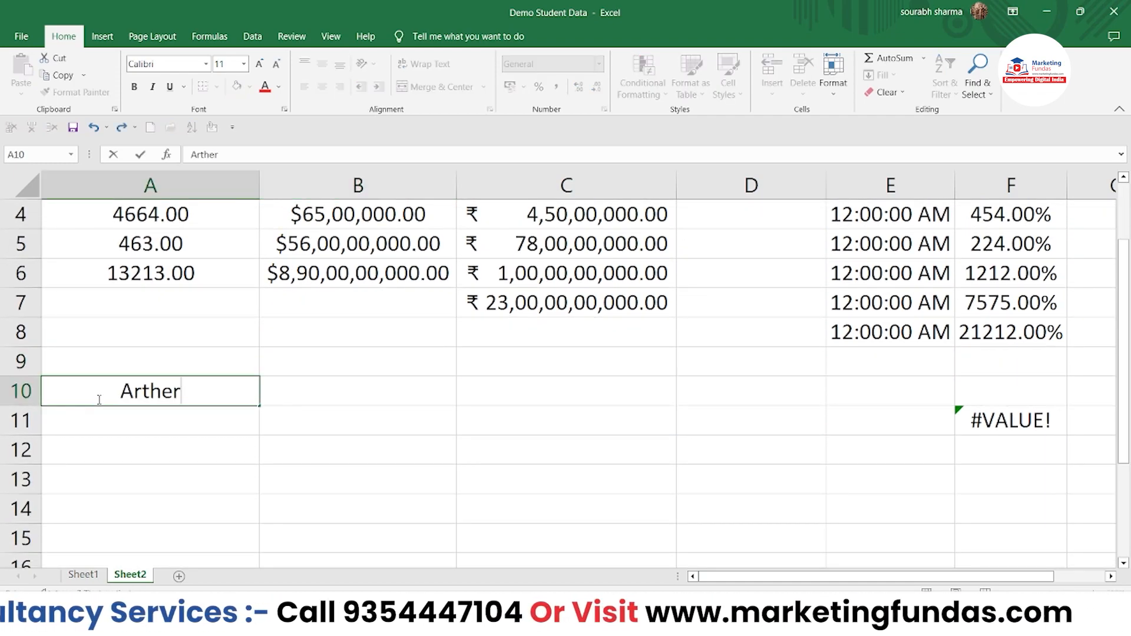
key("Return")
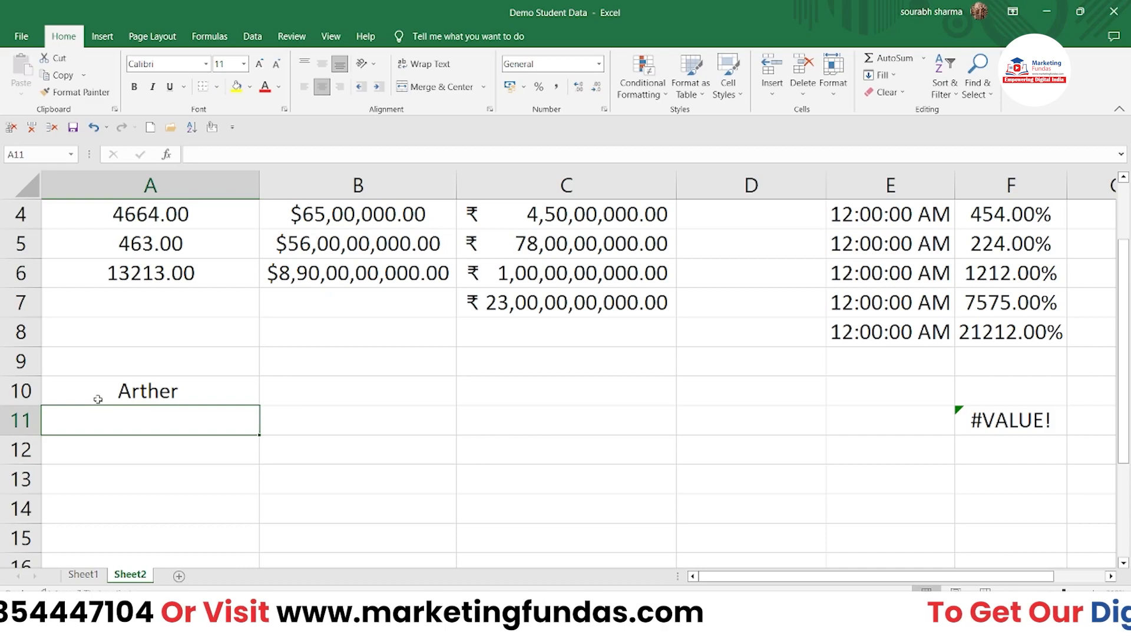
type("Max")
key("BackSpace")
key("BackSpace")
key("BackSpace")
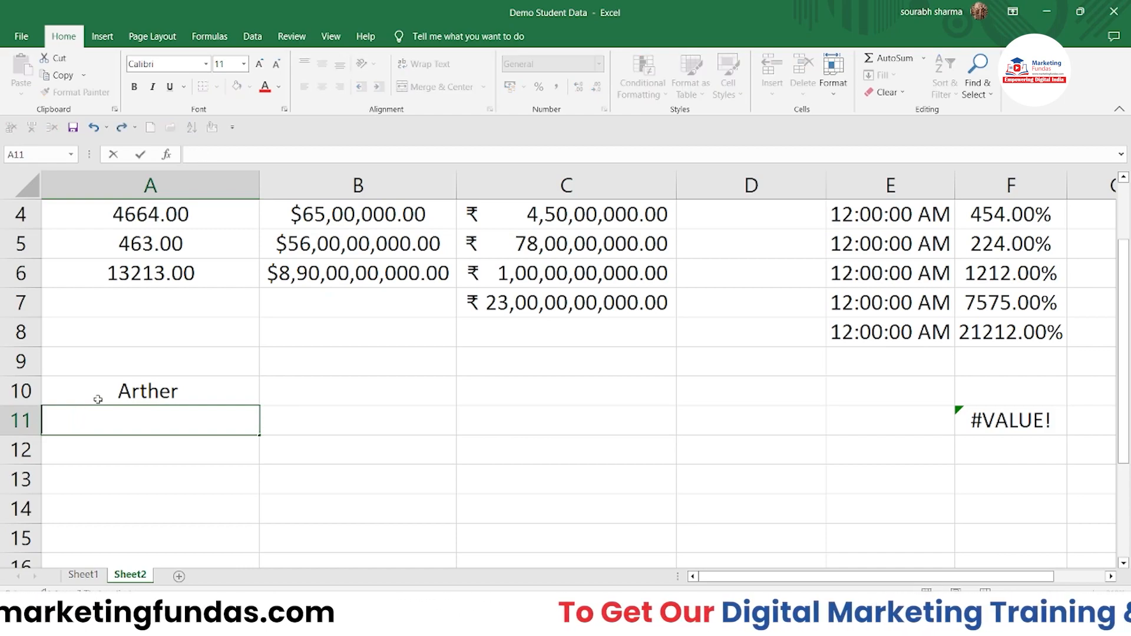
type("Nina")
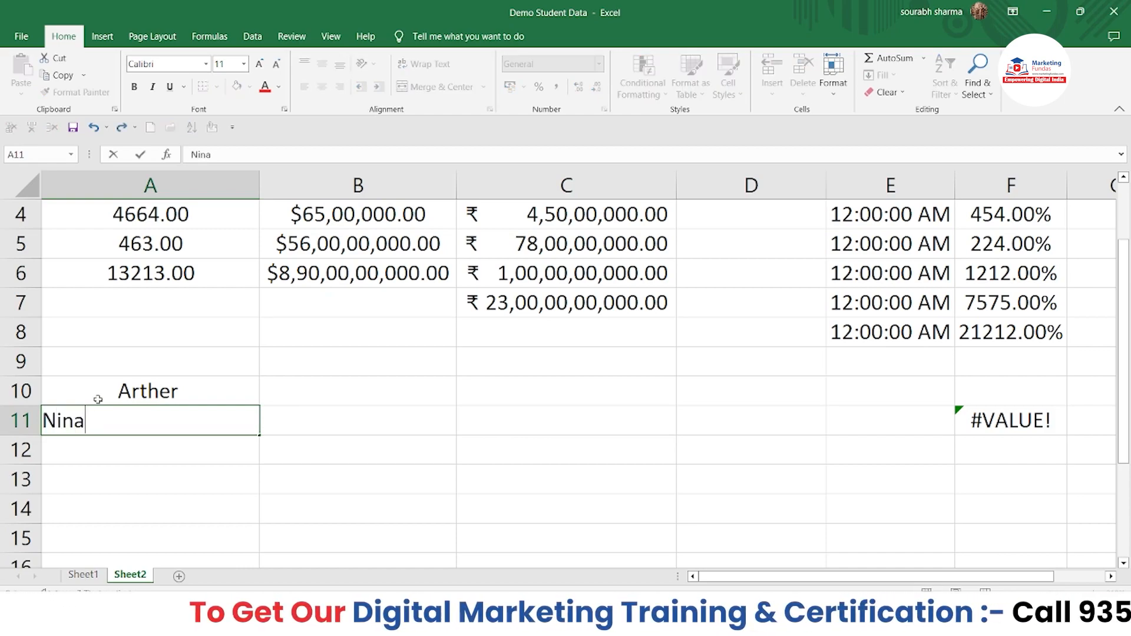
left_click(329, 458)
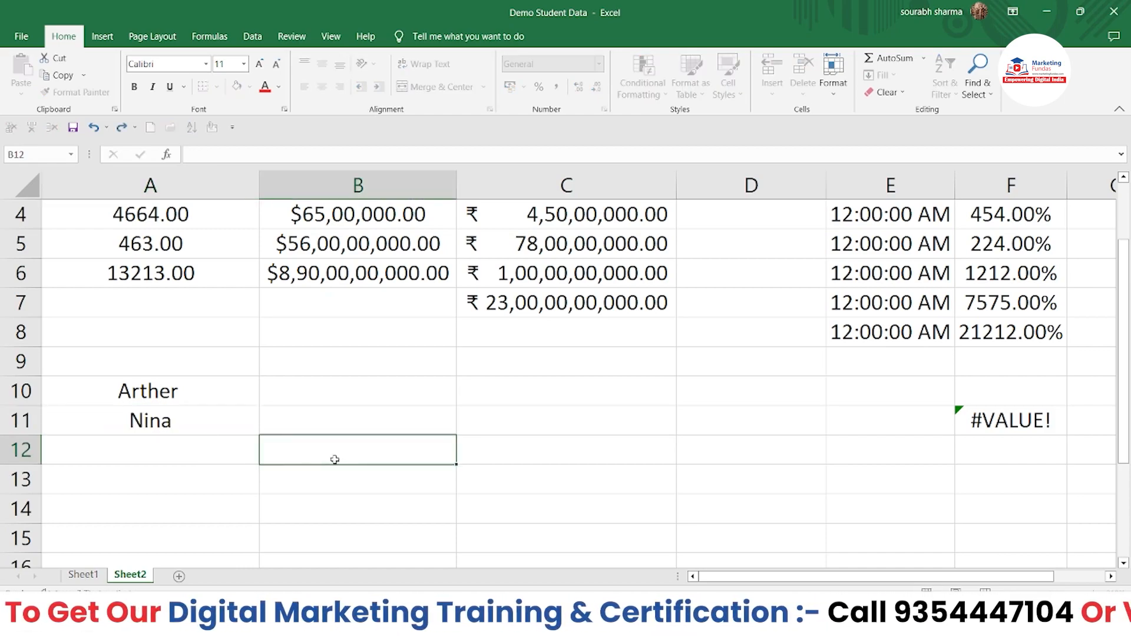
left_click(200, 411)
Step: Lowercase the first letters so the names read arther and nina
double_click(135, 392)
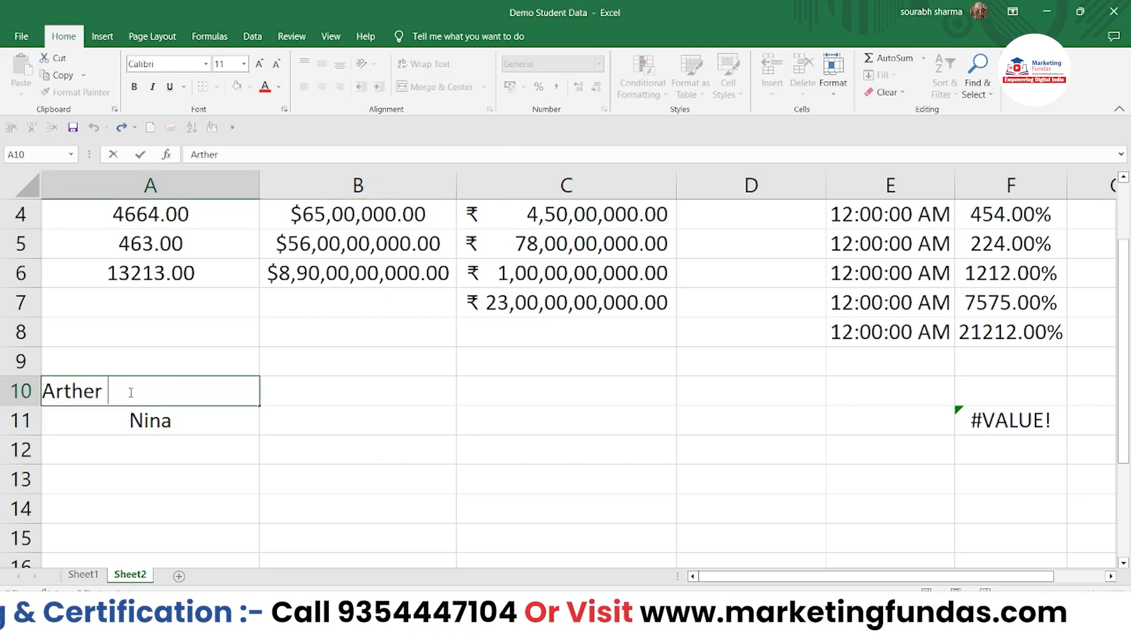
left_click(43, 391)
key("Delete")
type("a")
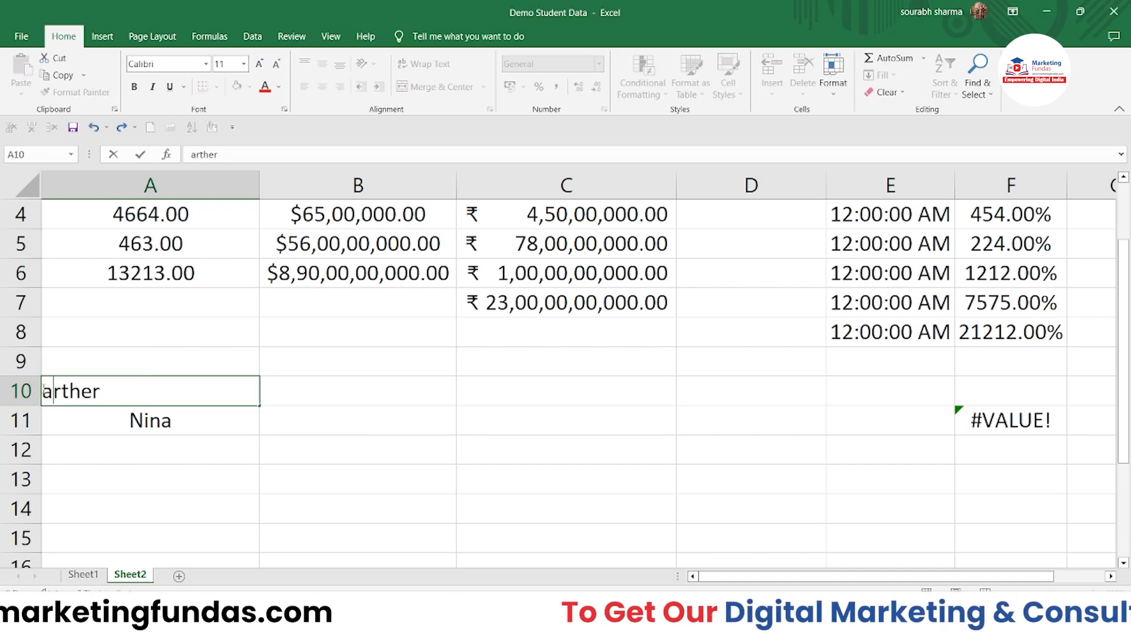
left_click(134, 415)
double_click(52, 420)
key("Delete")
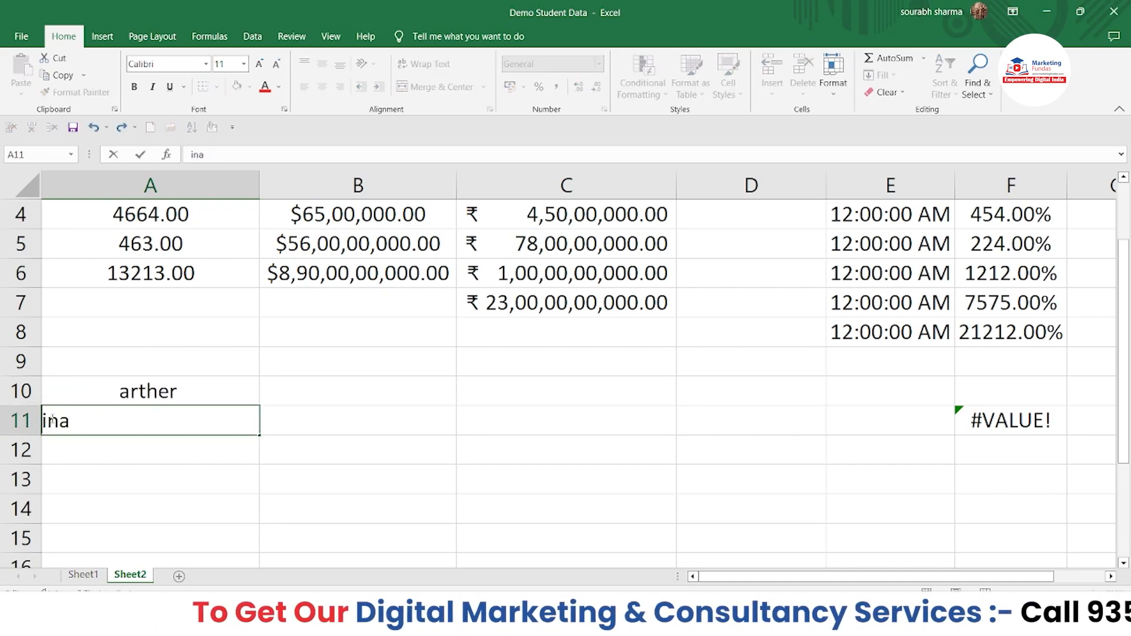
type("n")
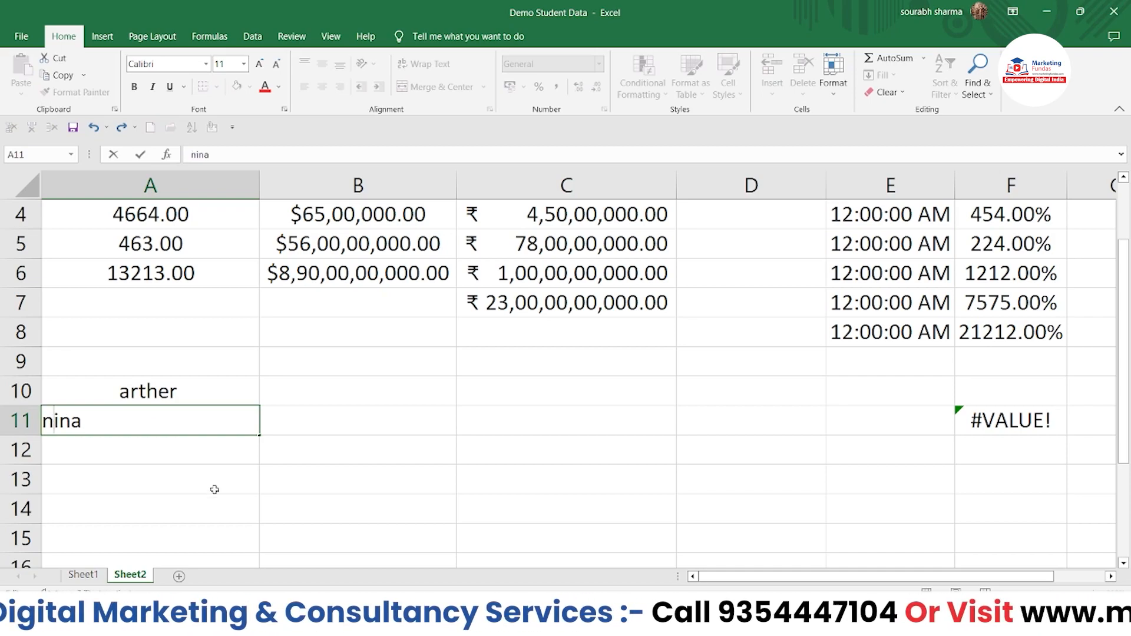
left_click(225, 493)
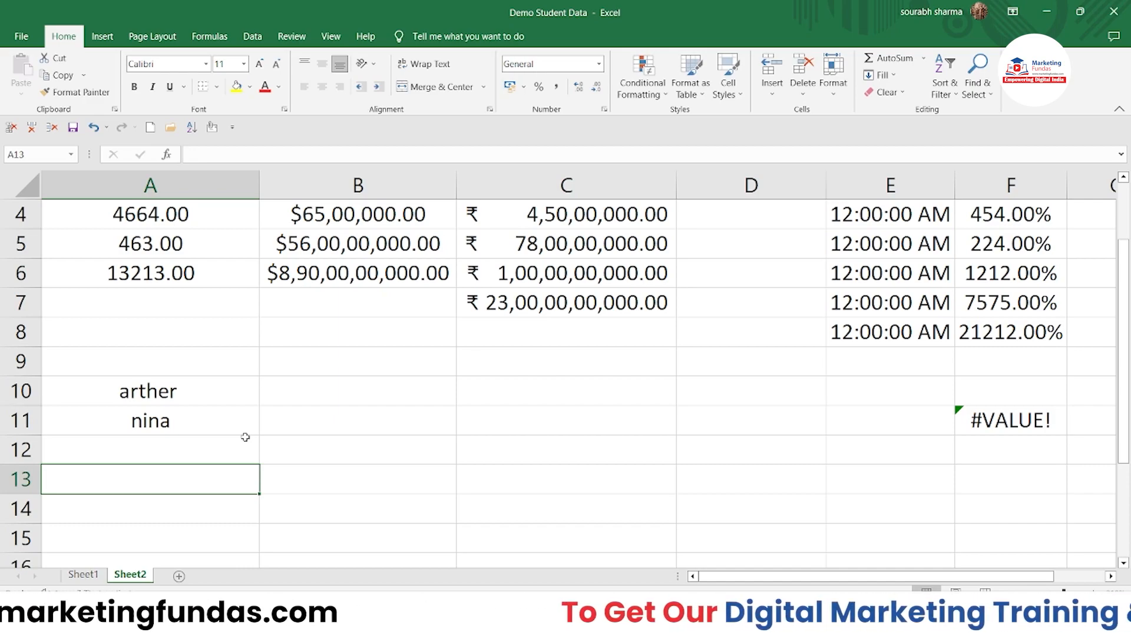
Step: Enter =UPPER(A10) in B10 so it shows ARTHER, then check the formula
double_click(321, 392)
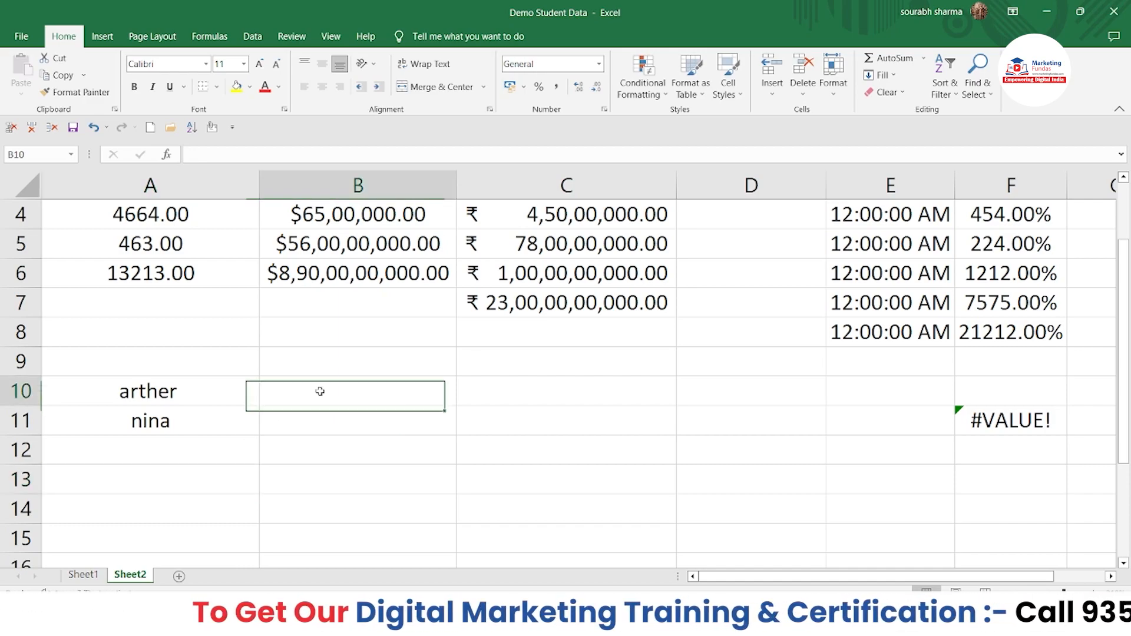
type("=")
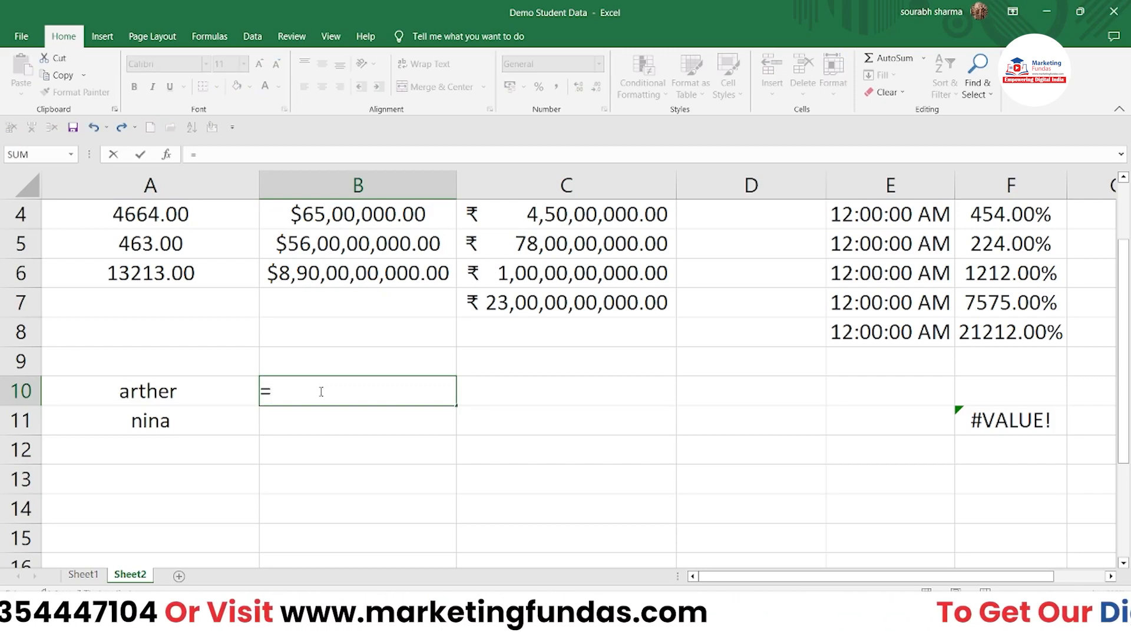
type("upper")
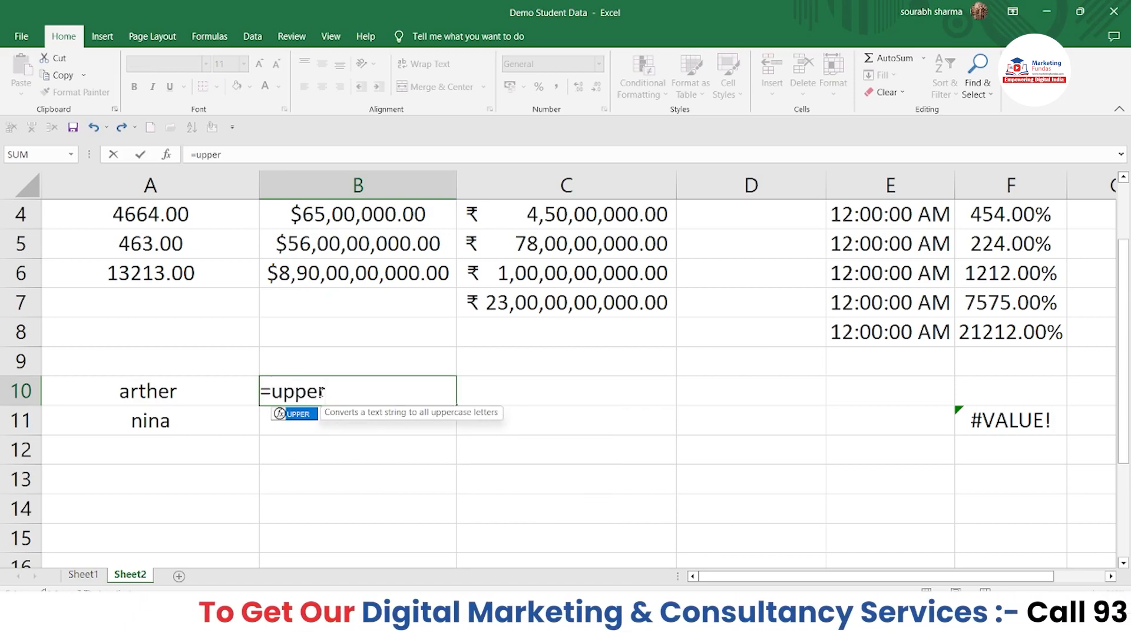
type("(")
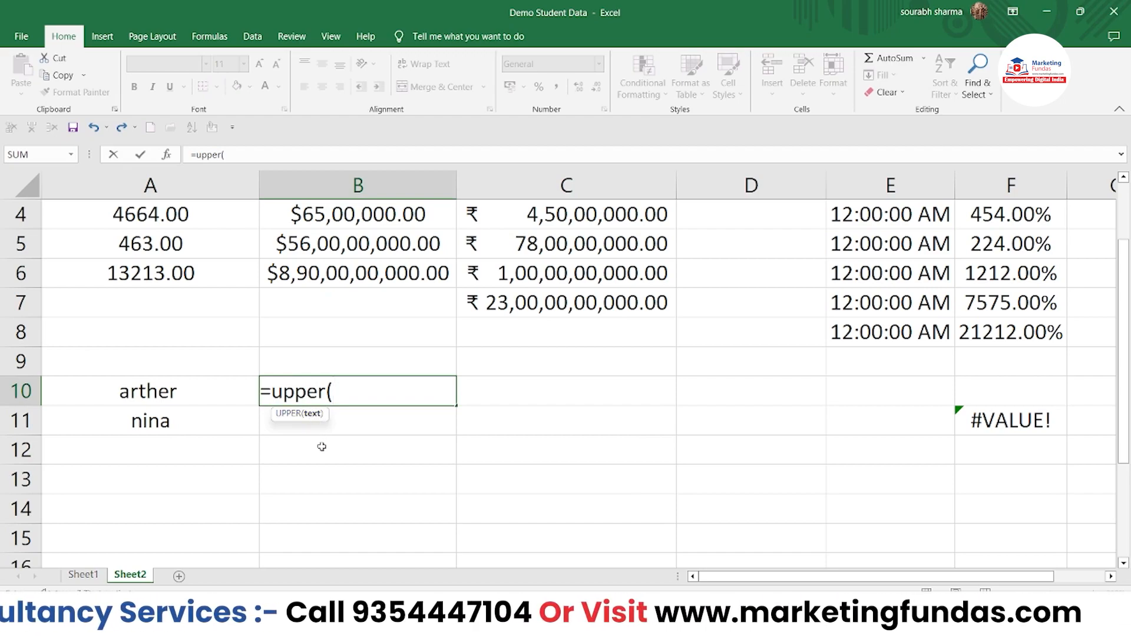
left_click(132, 392)
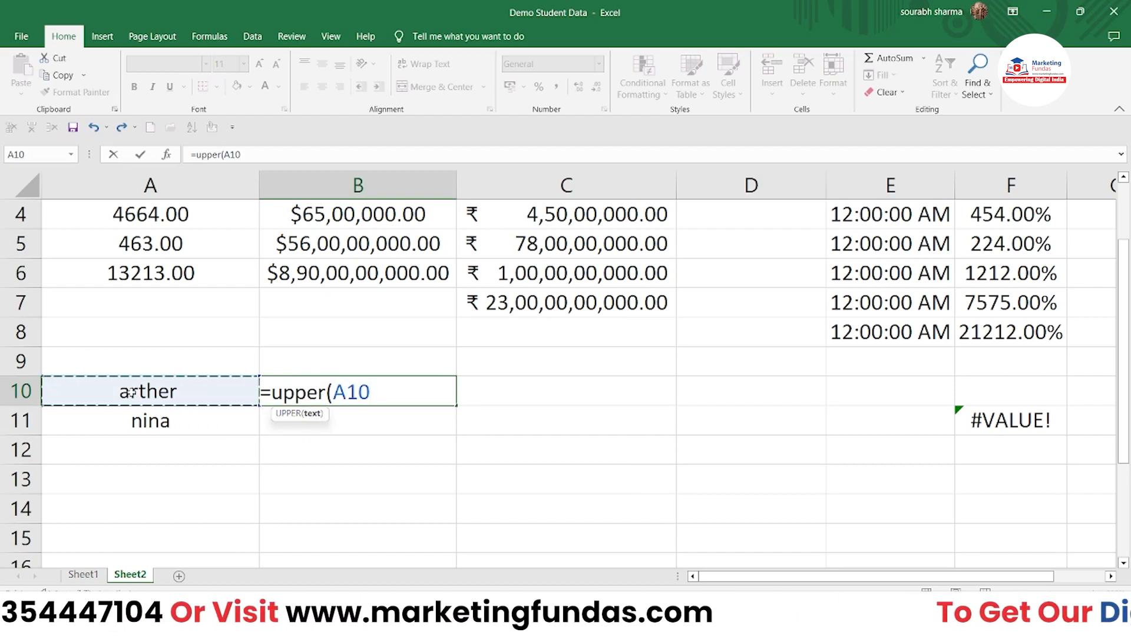
type(")")
key("Return")
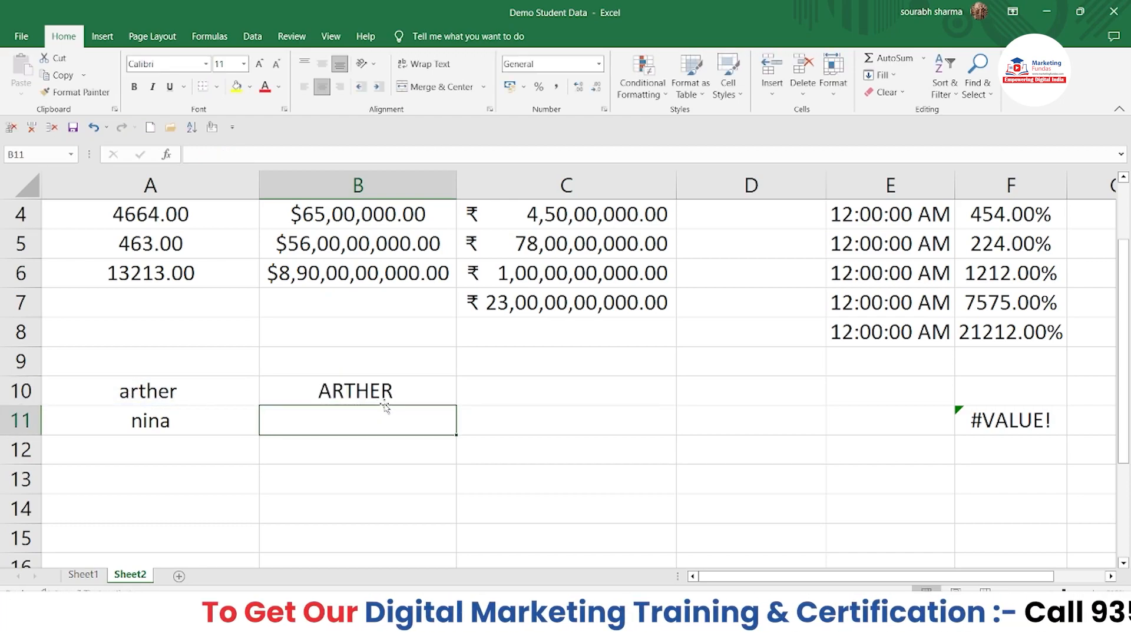
left_click(316, 384)
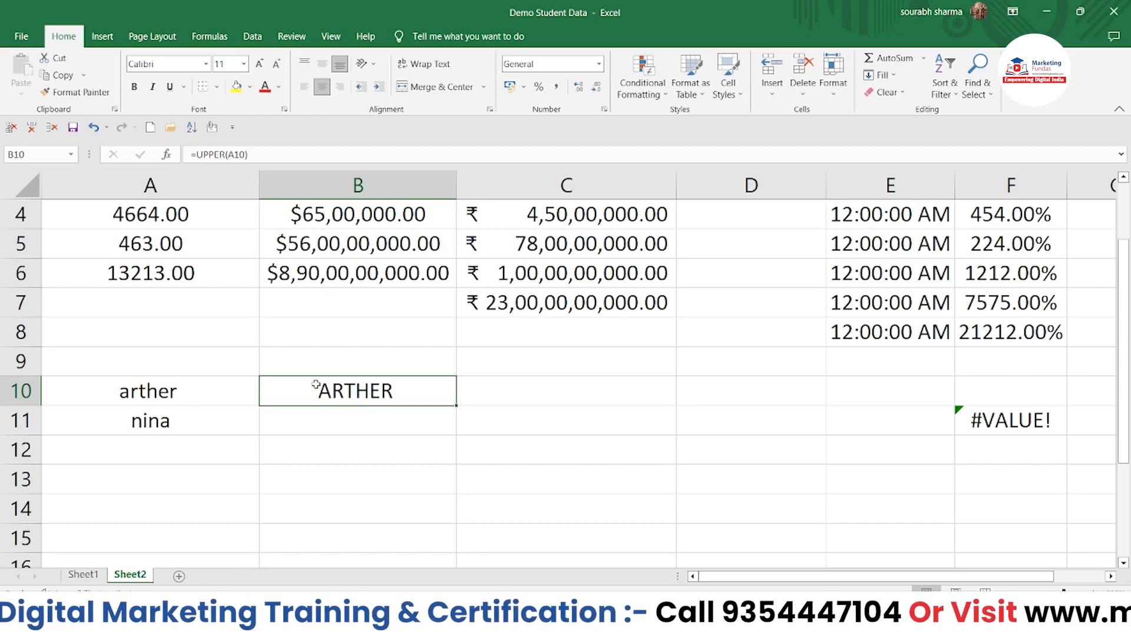
Step: Enter =LOWER(A11) in B11 so it returns nina
left_click(335, 425)
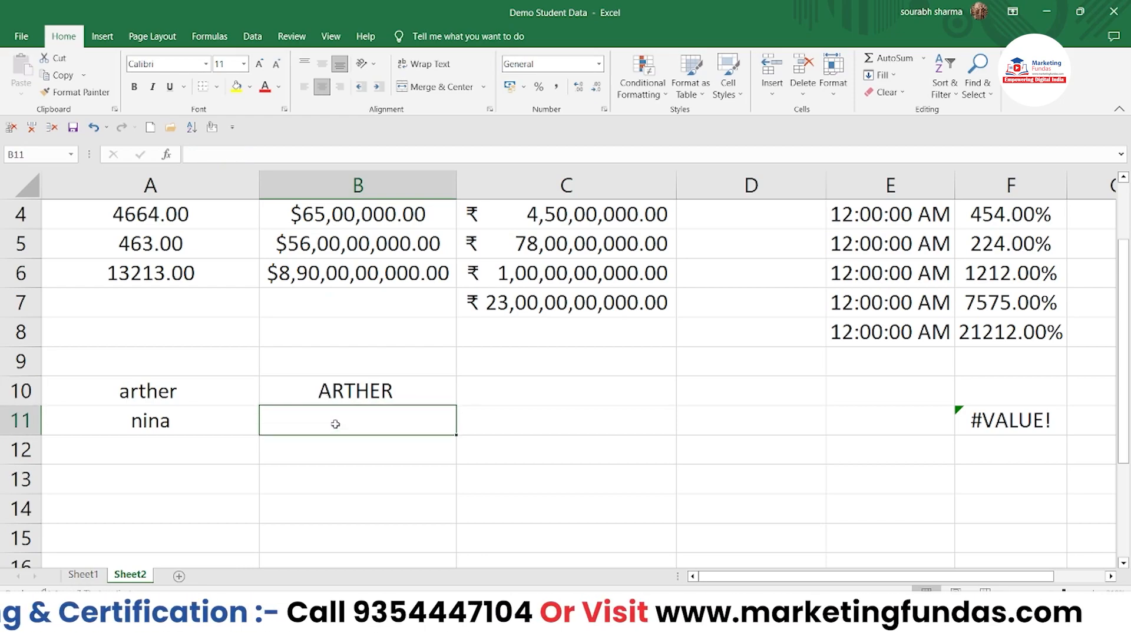
type("=lov")
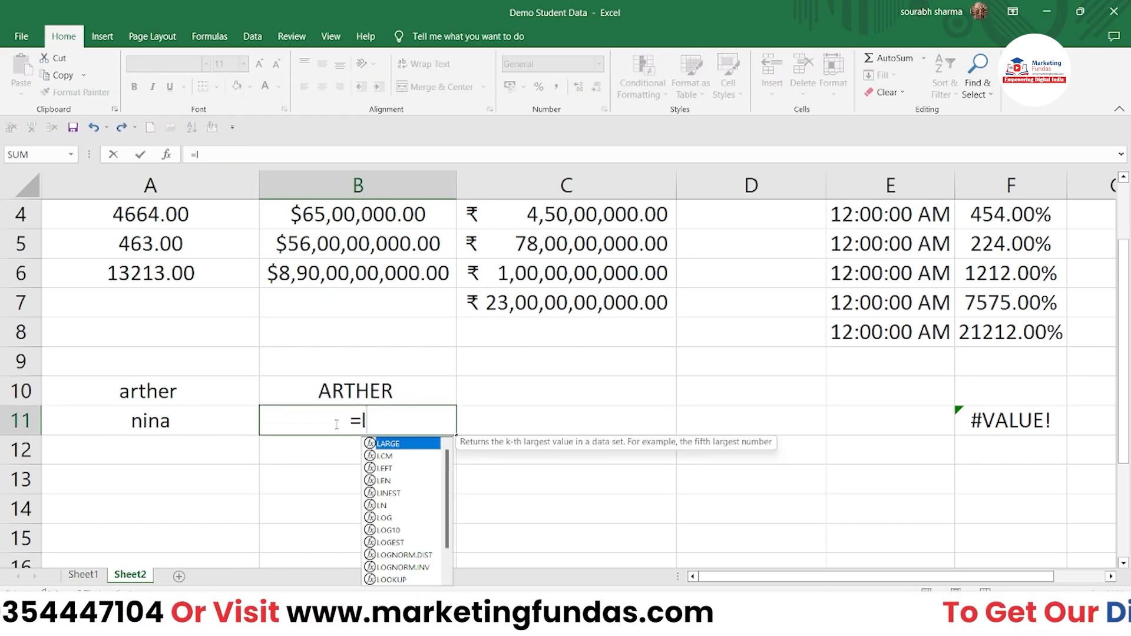
key("BackSpace")
type("ce")
key("BackSpace")
key("BackSpace")
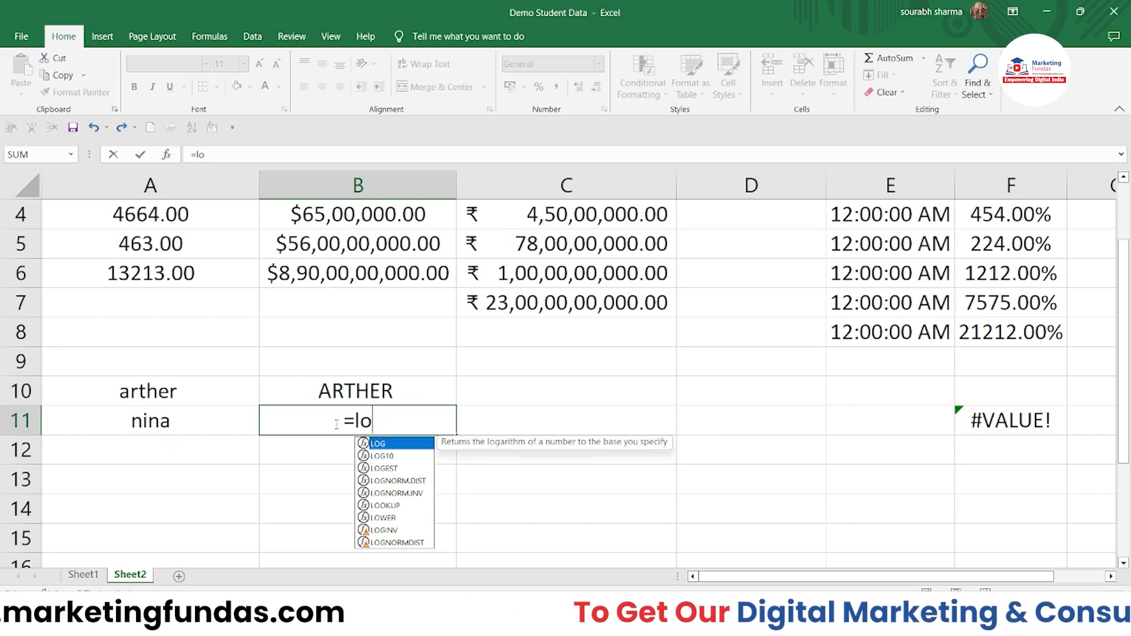
type("wer(")
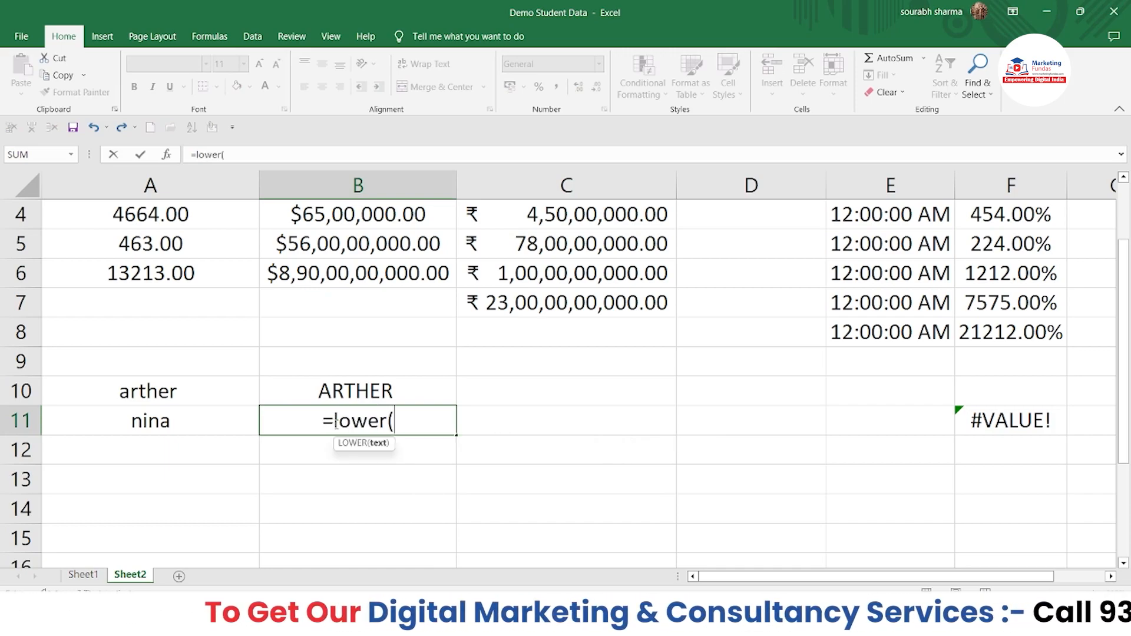
left_click(173, 433)
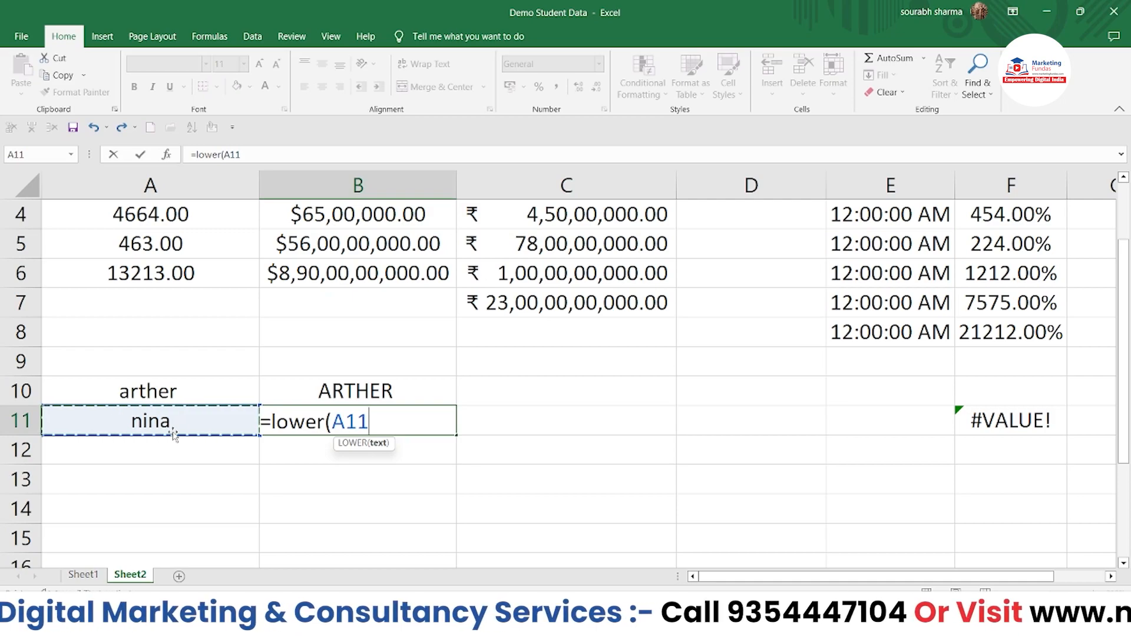
type(")")
key("Return")
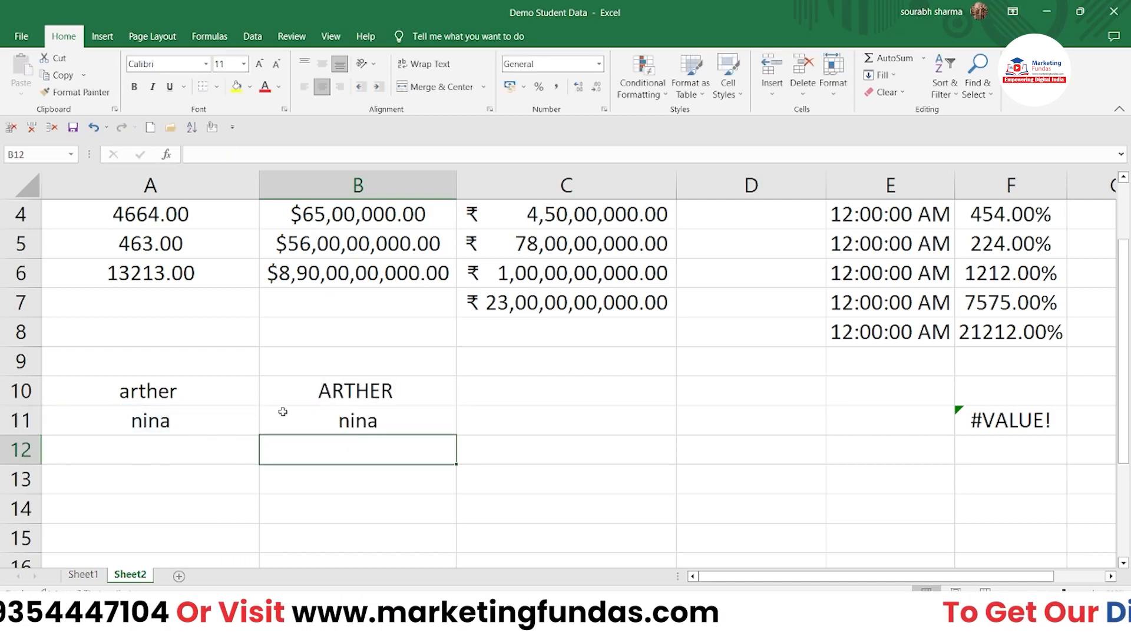
Step: Replace the name in A11 with NINA in capital letters
double_click(174, 428)
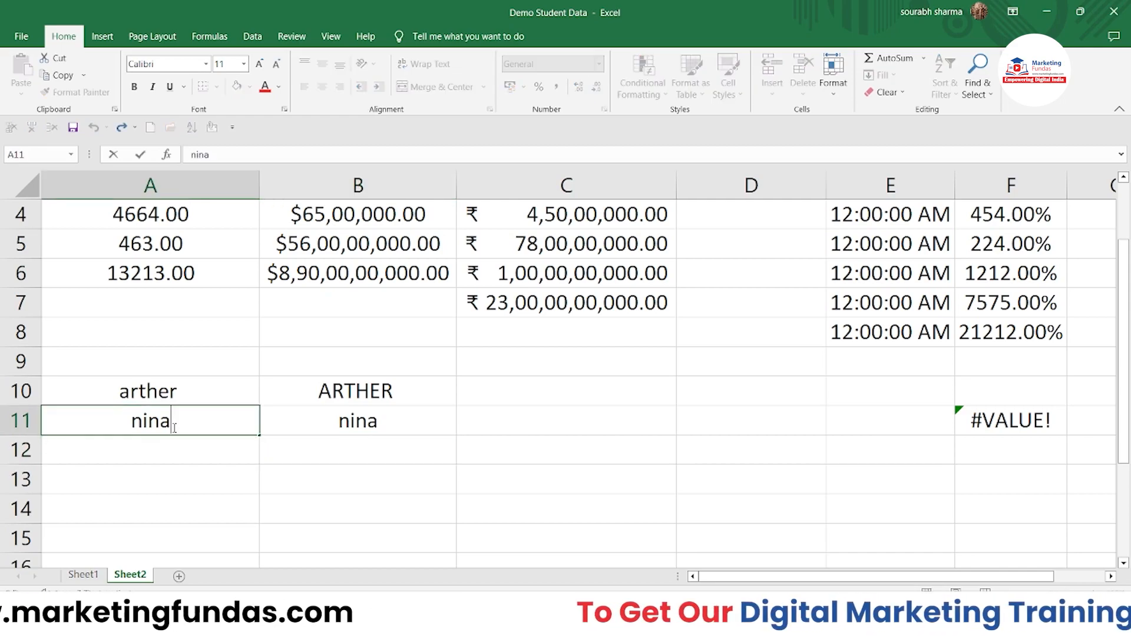
left_click_drag(174, 428, 130, 421)
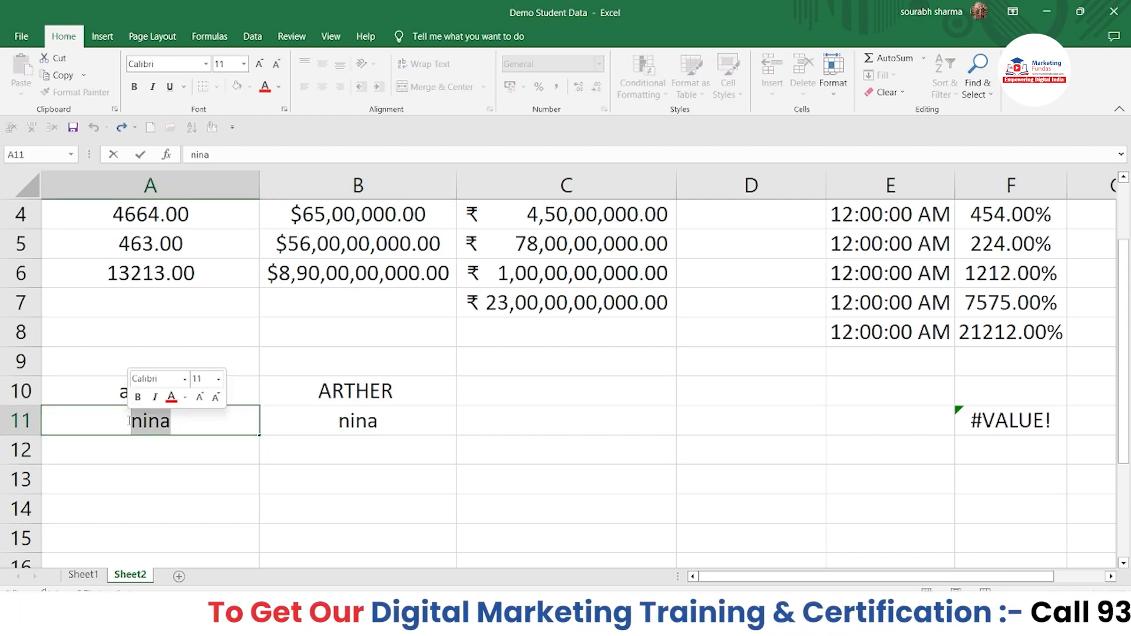
key("BackSpace")
key("Caps_Lock")
type("NI")
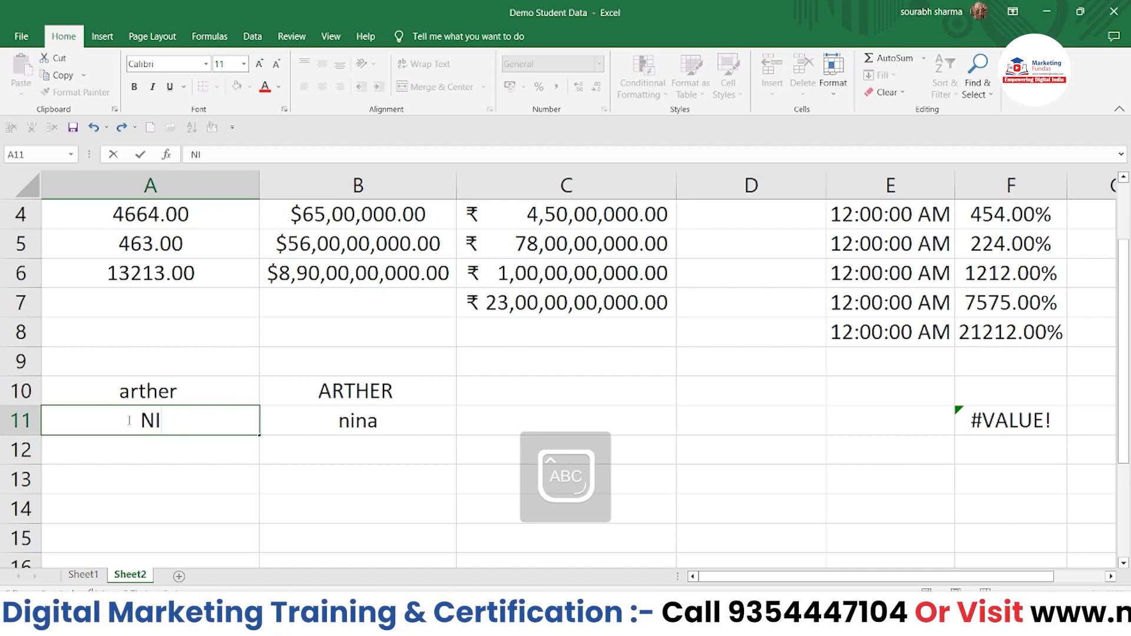
type("NA")
left_click(178, 478)
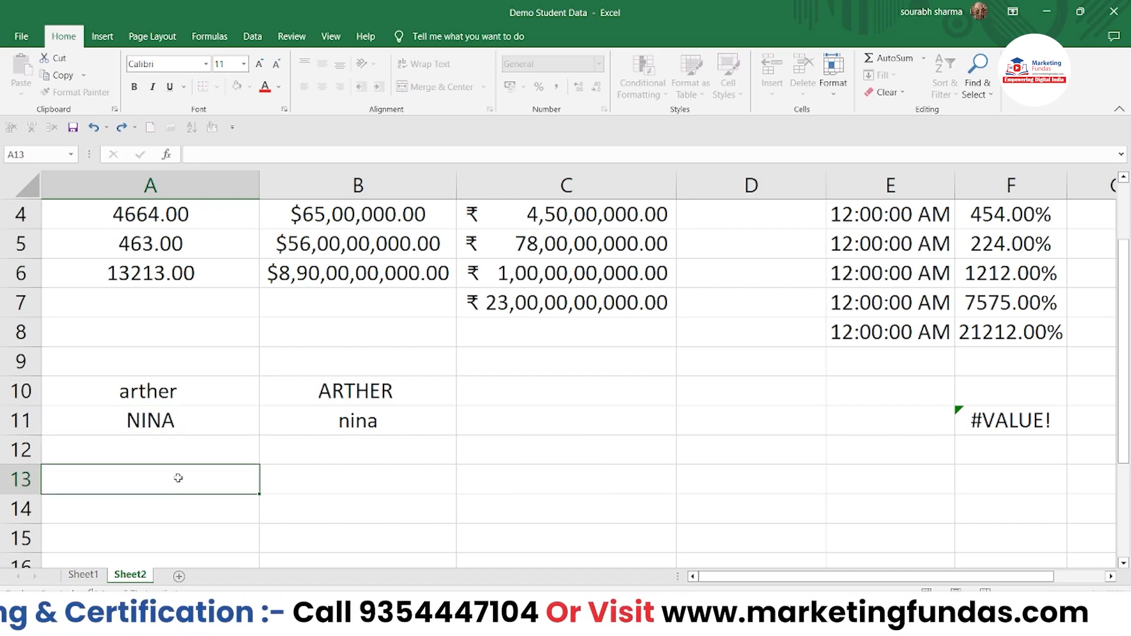
left_click(164, 418)
Step: Enter =LOWER(A11) in A12 so it returns nina
left_click(119, 457)
type("=LO")
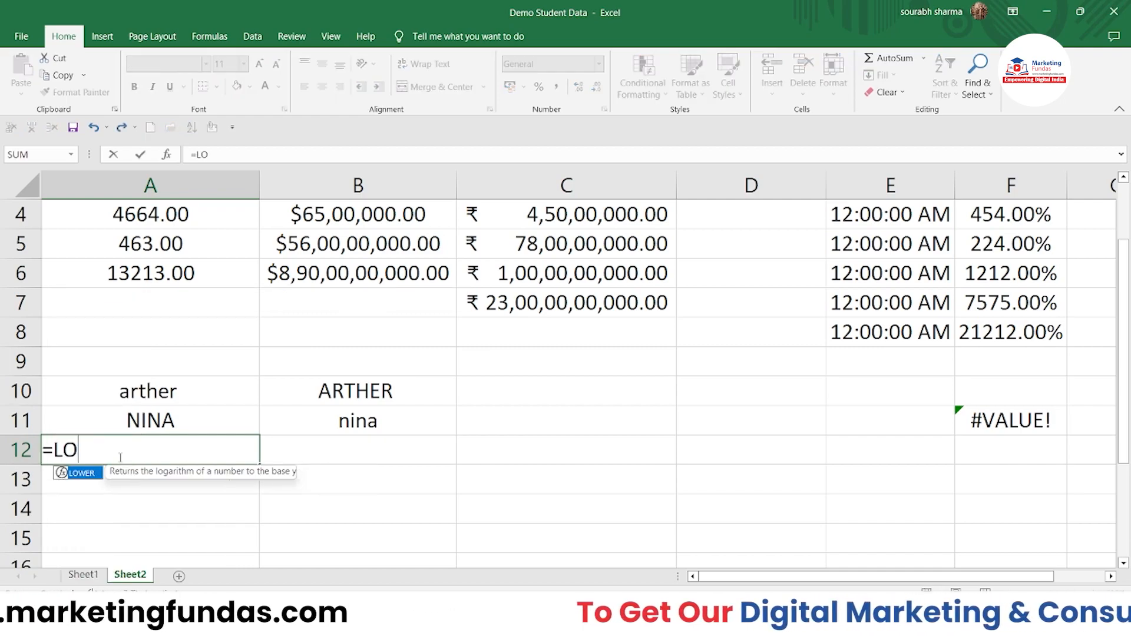
type("WER(")
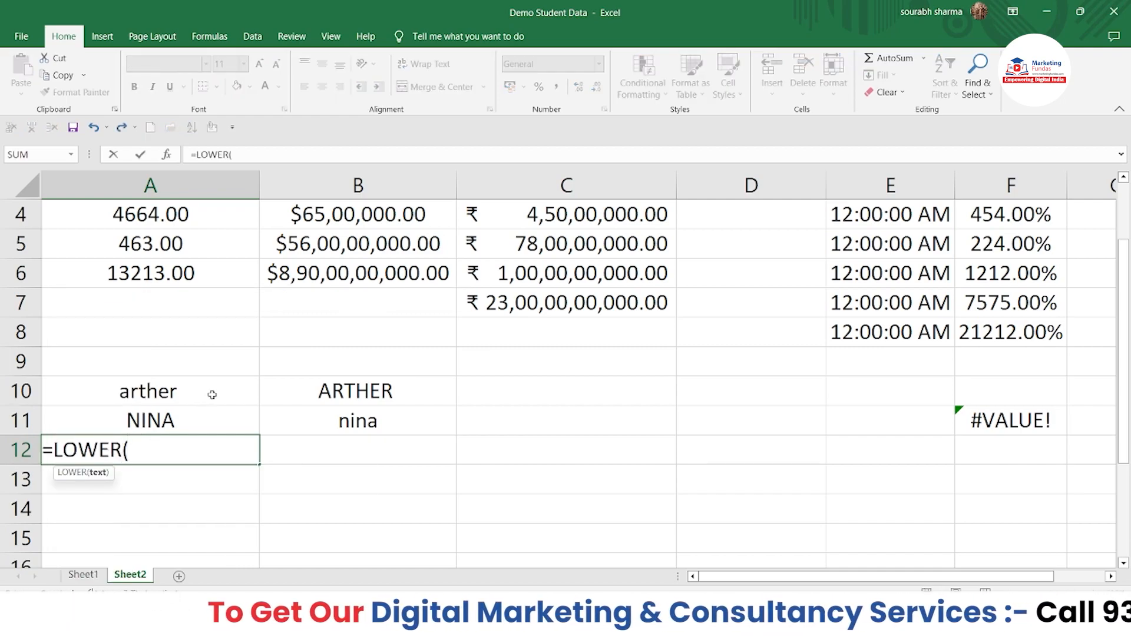
left_click(193, 419)
type(")")
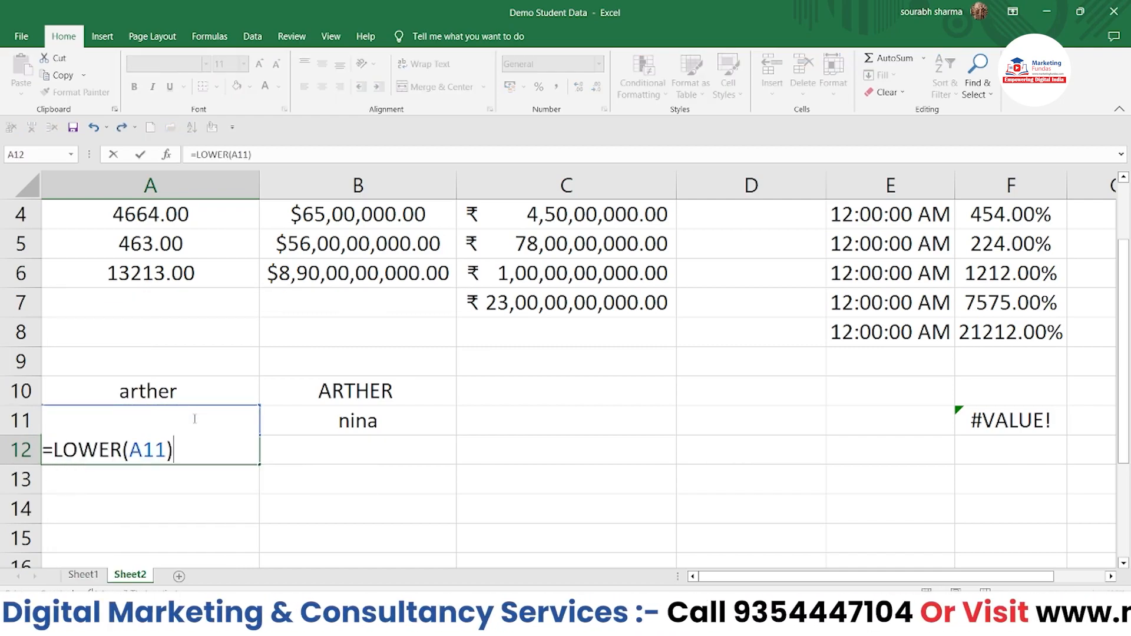
key("Return")
left_click(198, 455)
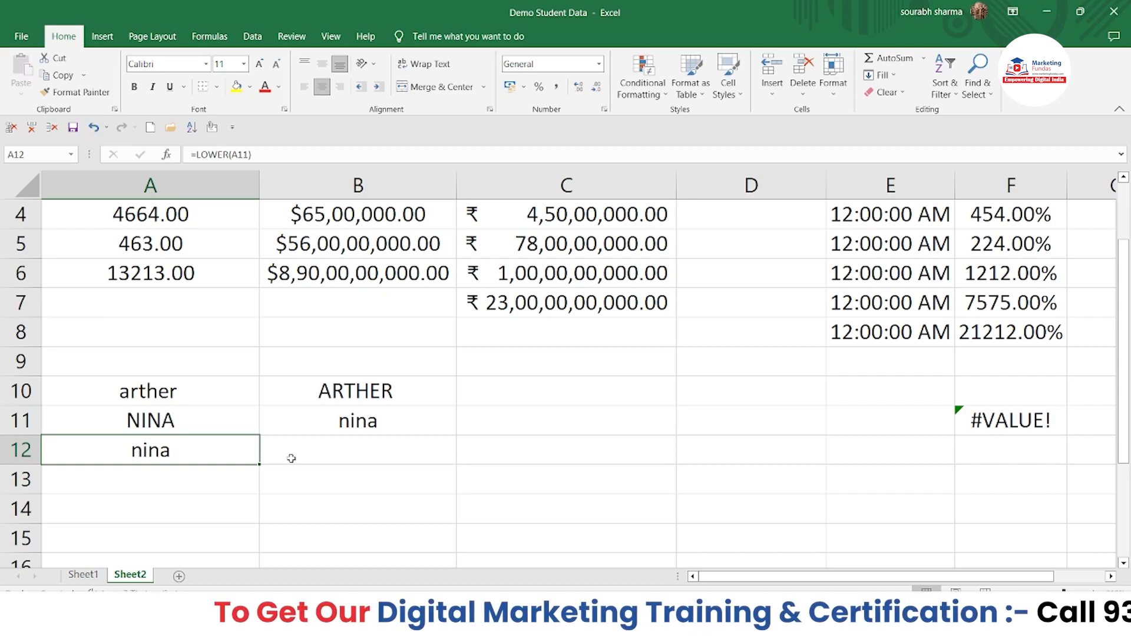
left_click(298, 479)
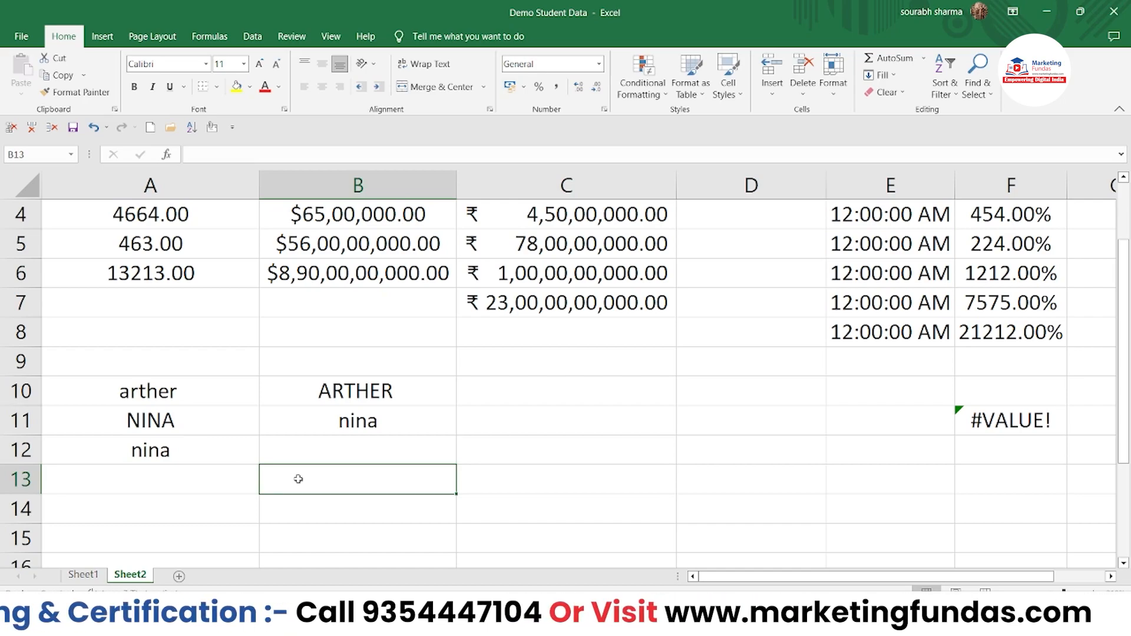
Step: Enter =UPPER(tony) in B13 without quotes, producing a #NAME? error
type("=")
key("Escape")
type("=")
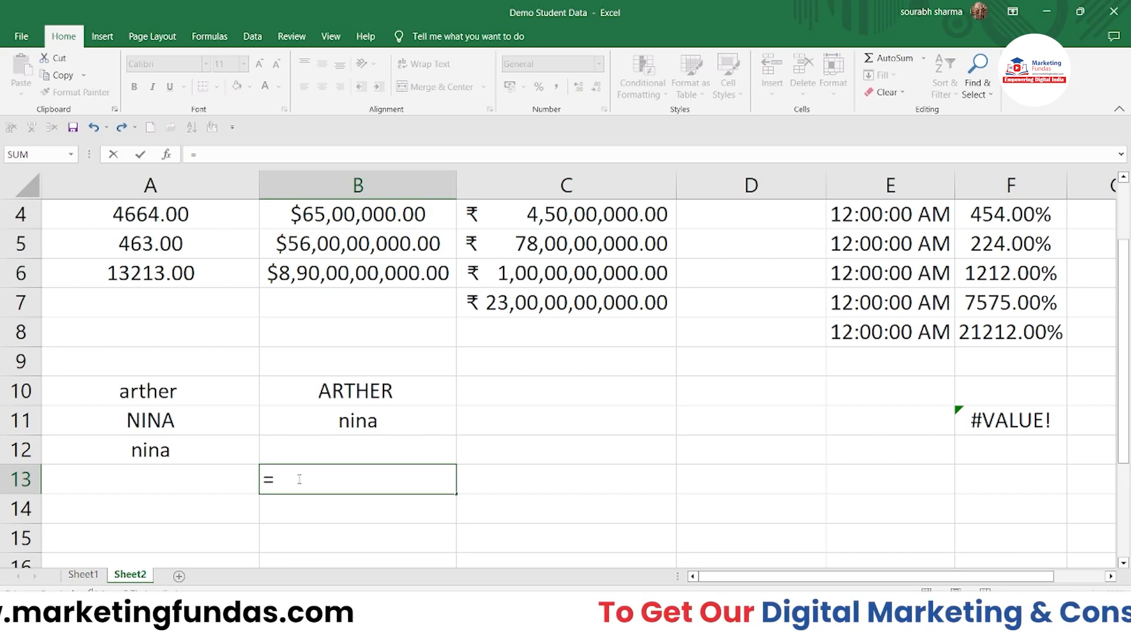
type("UPPER(")
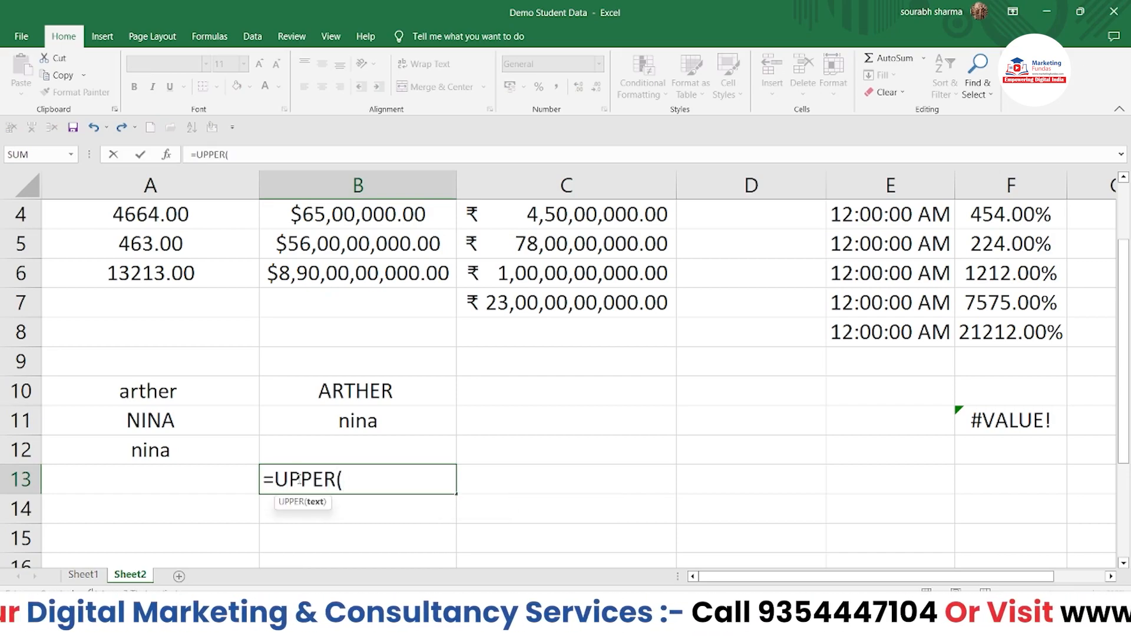
key("Caps_Lock")
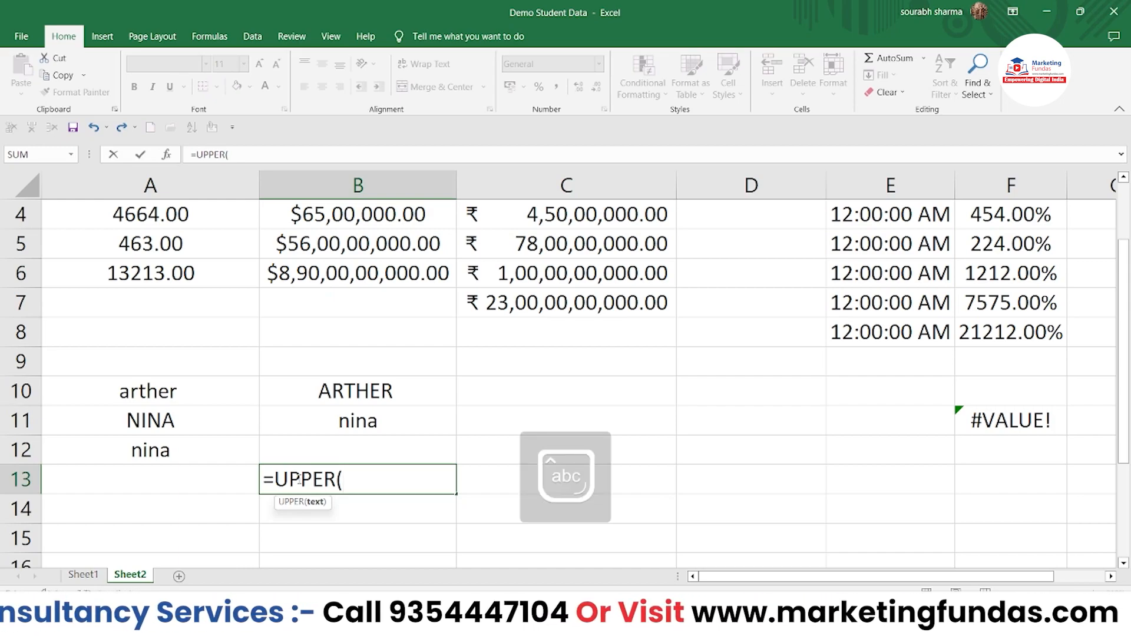
type("tony)")
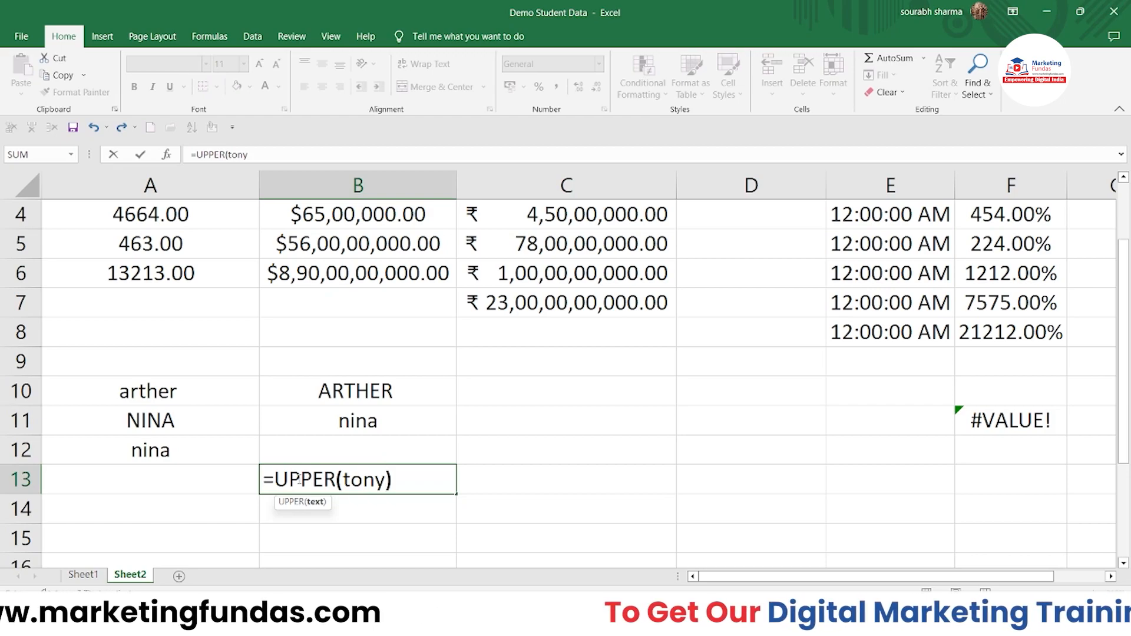
key("Return")
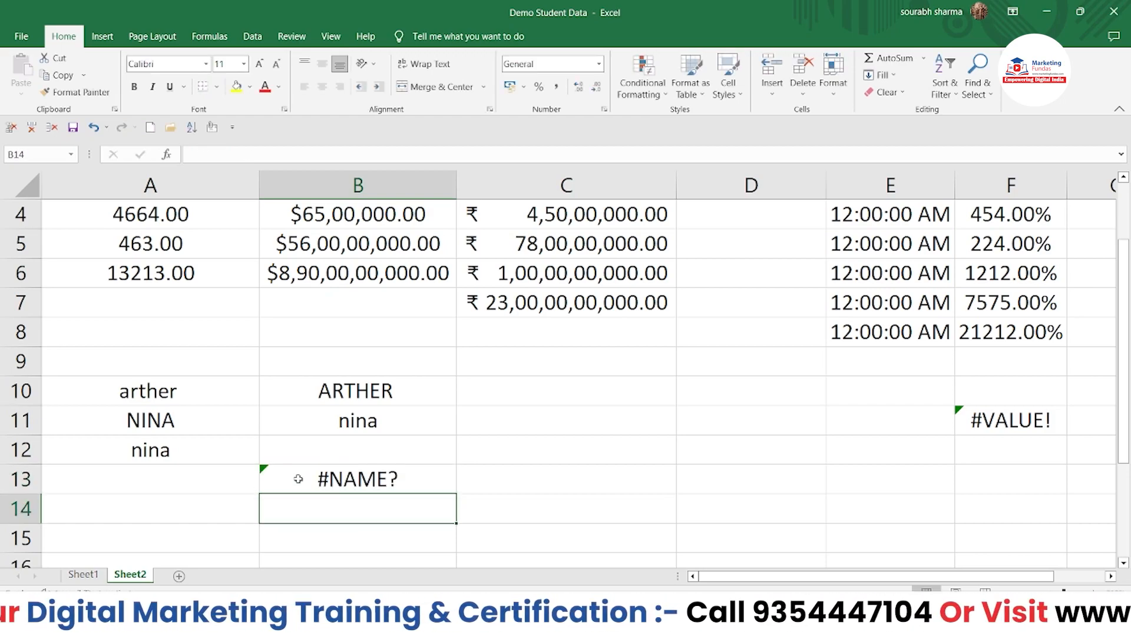
Step: Wrap tony in double quotes so B13's =UPPER("tony") displays TONY
double_click(298, 479)
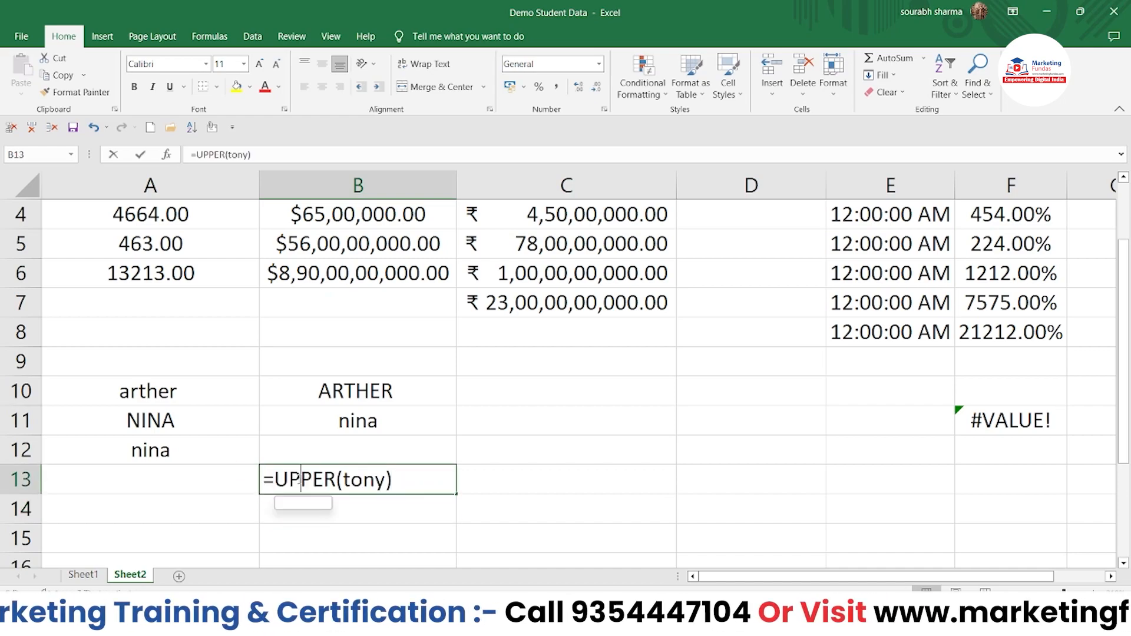
left_click(345, 477)
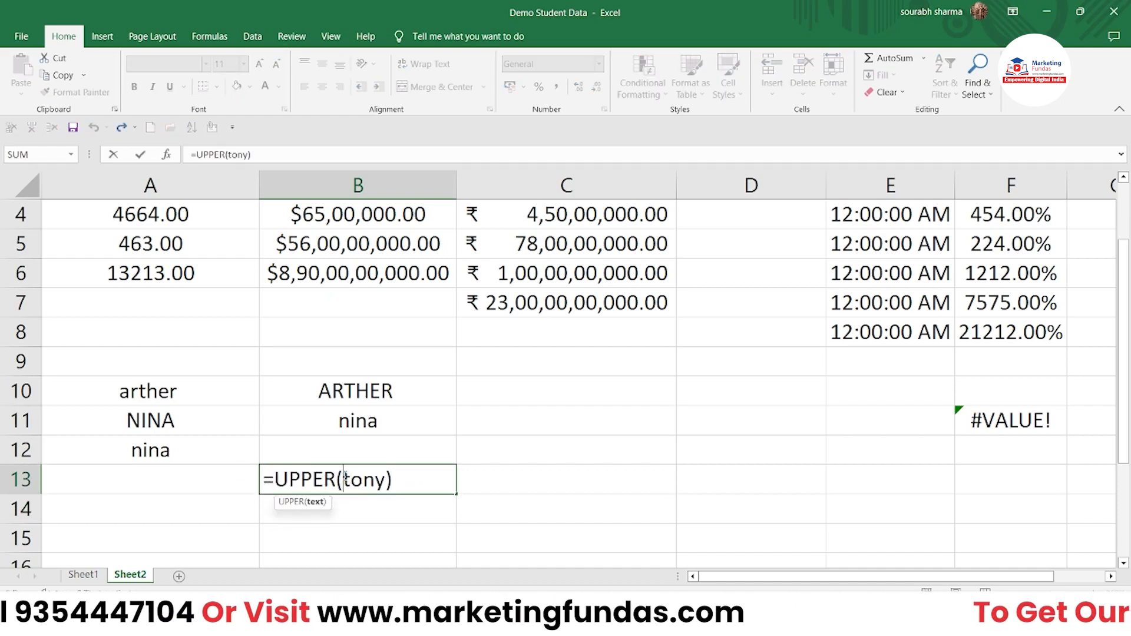
type("\"")
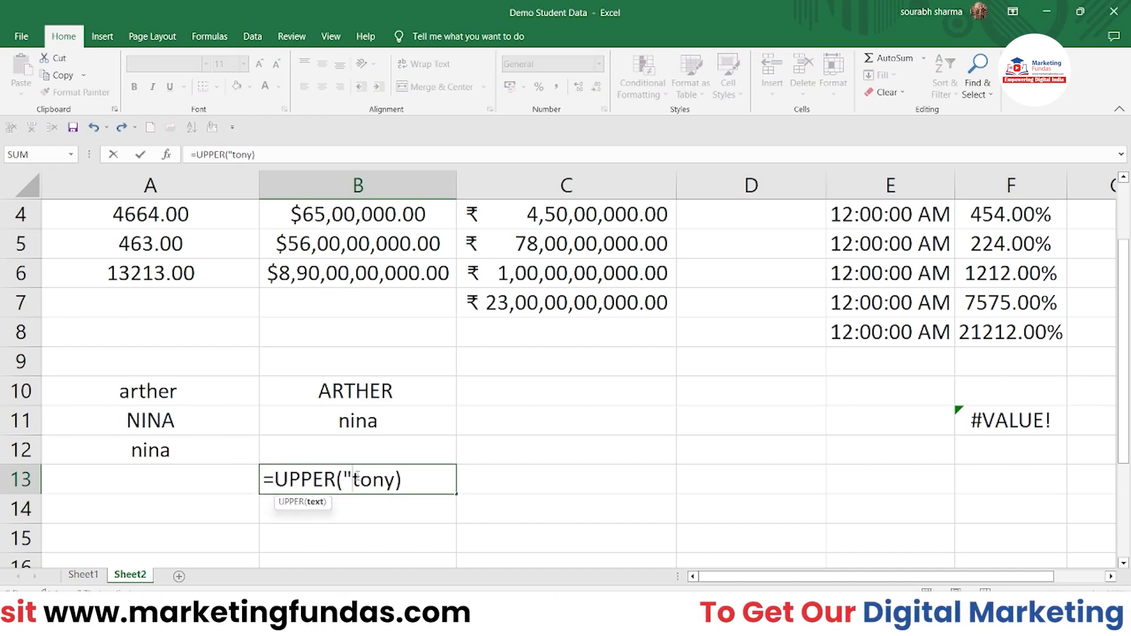
left_click(395, 478)
type("\"")
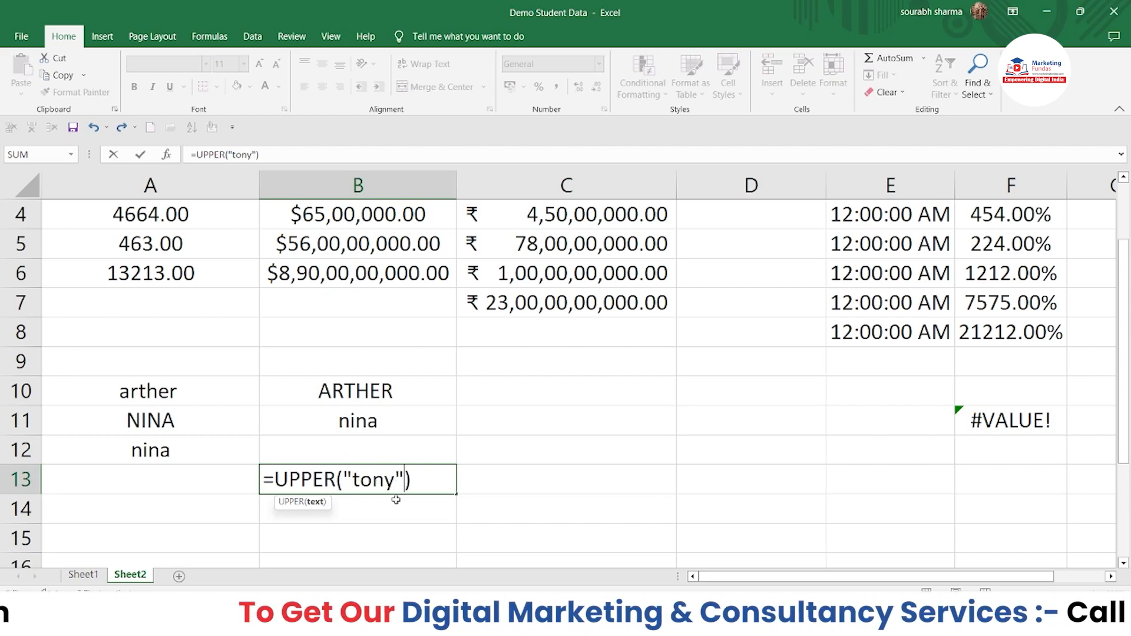
key("Return")
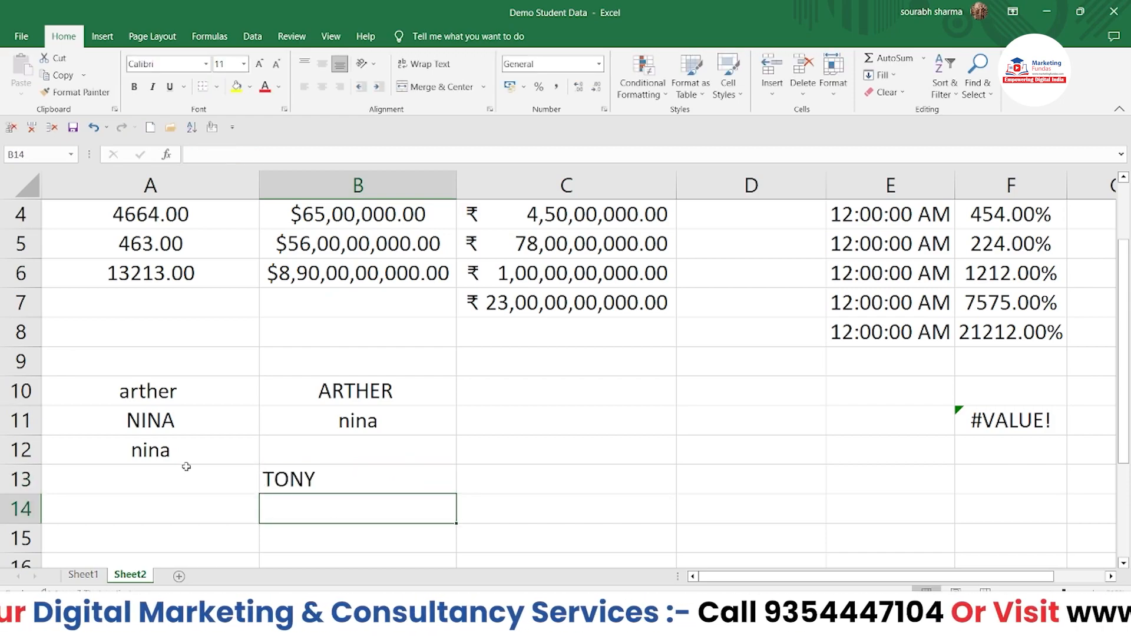